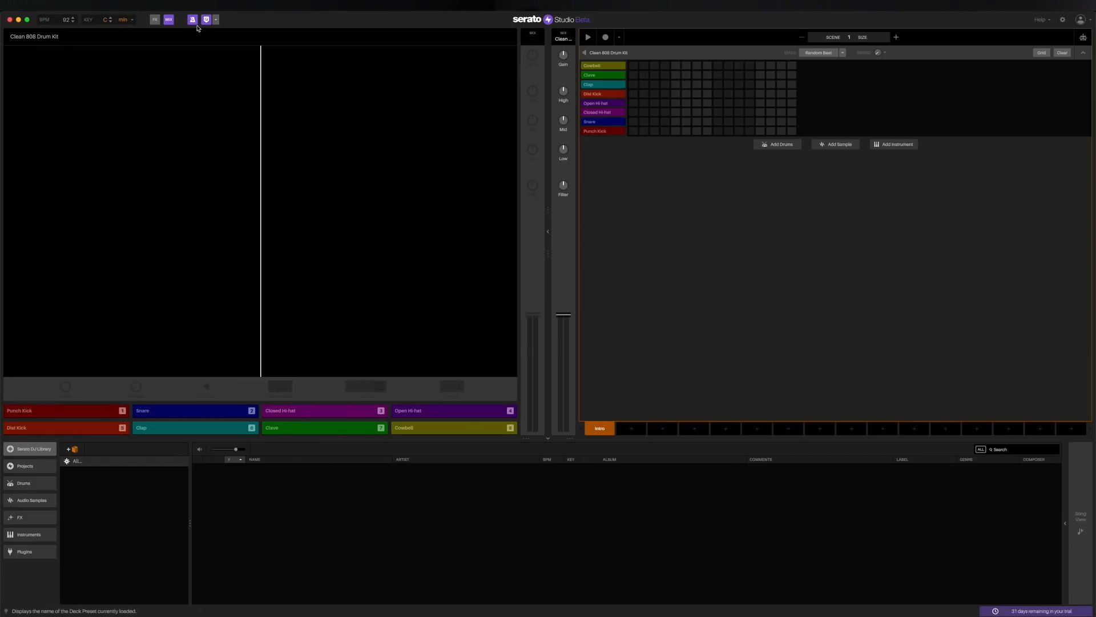
Hide both the FX and mixer sections and turn off quantize
click(169, 20)
click(169, 20)
click(156, 21)
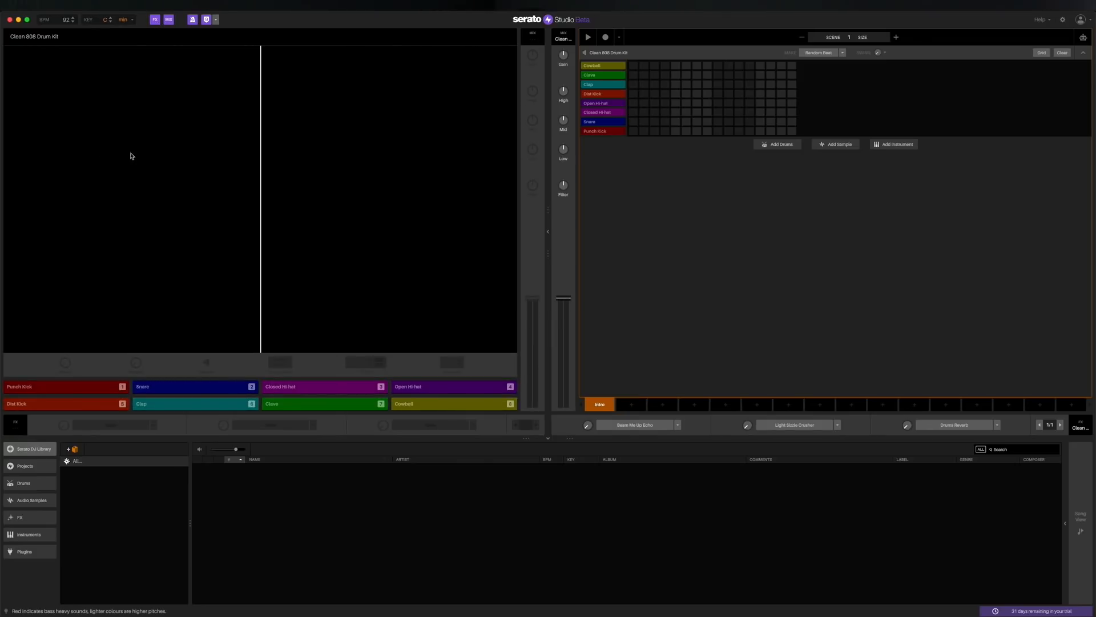
click(156, 23)
click(169, 20)
click(168, 21)
click(169, 22)
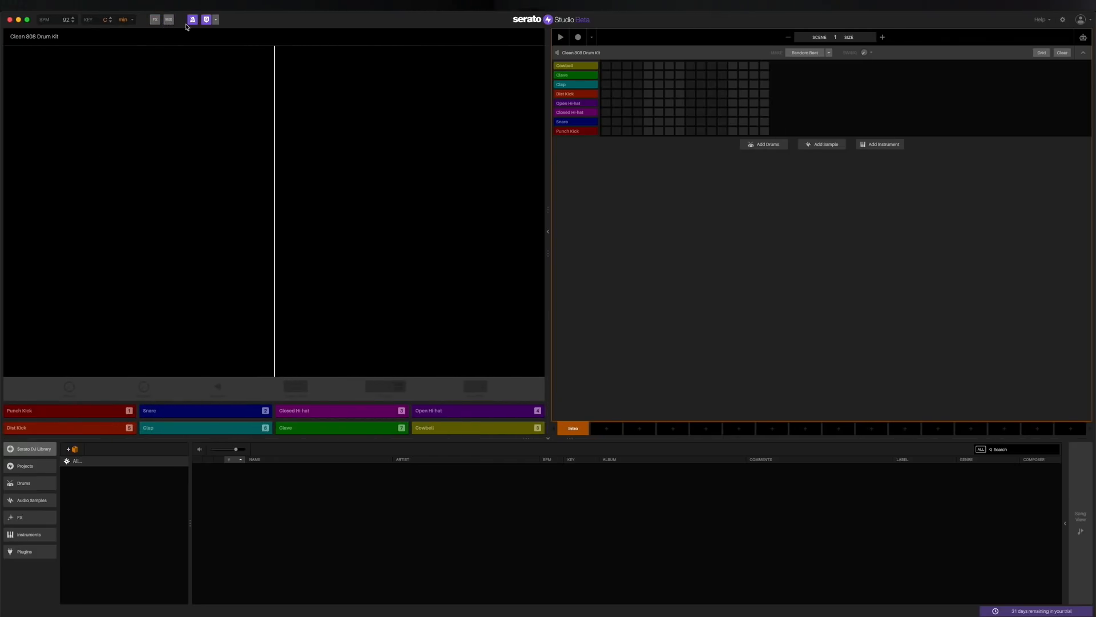
click(215, 31)
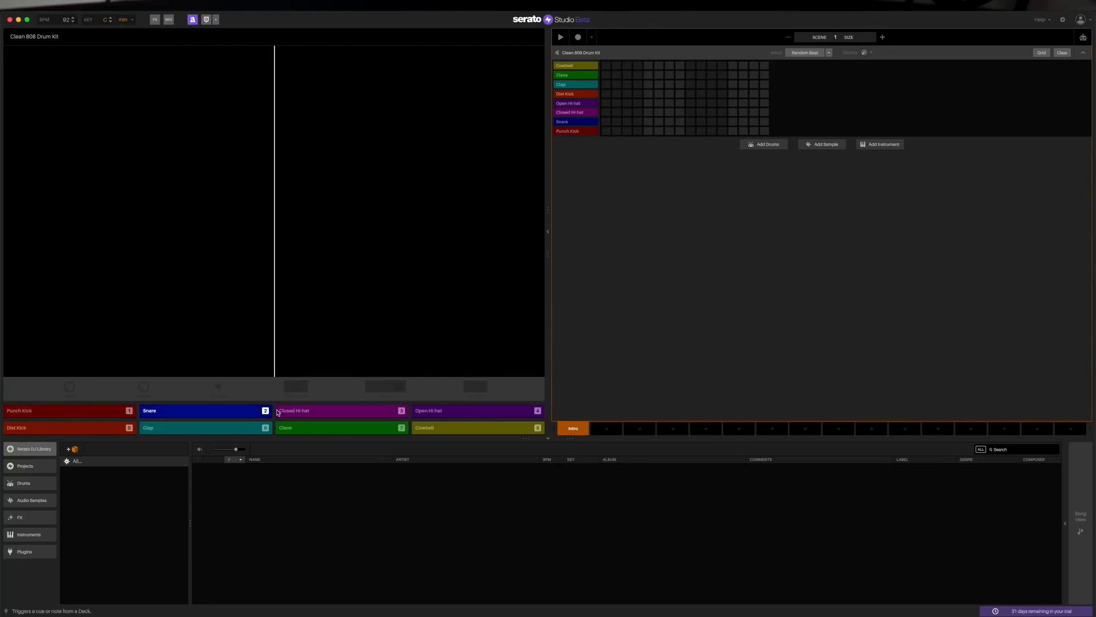
Audition the drum pads of the Clean 808 Drum Kit
key(1)
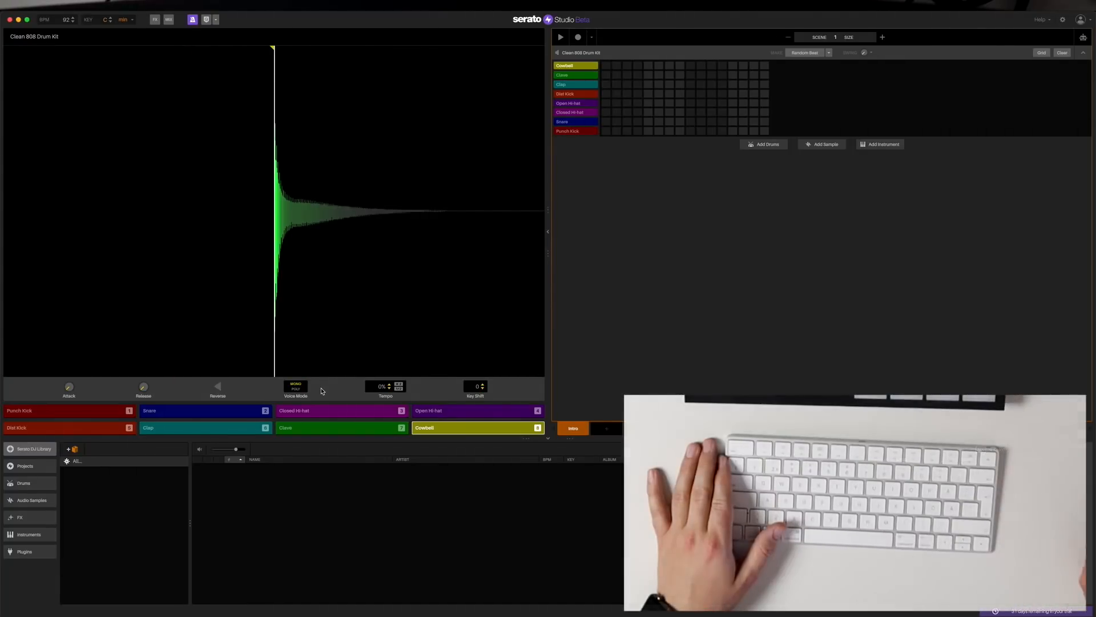
key(1)
key(3)
key(5)
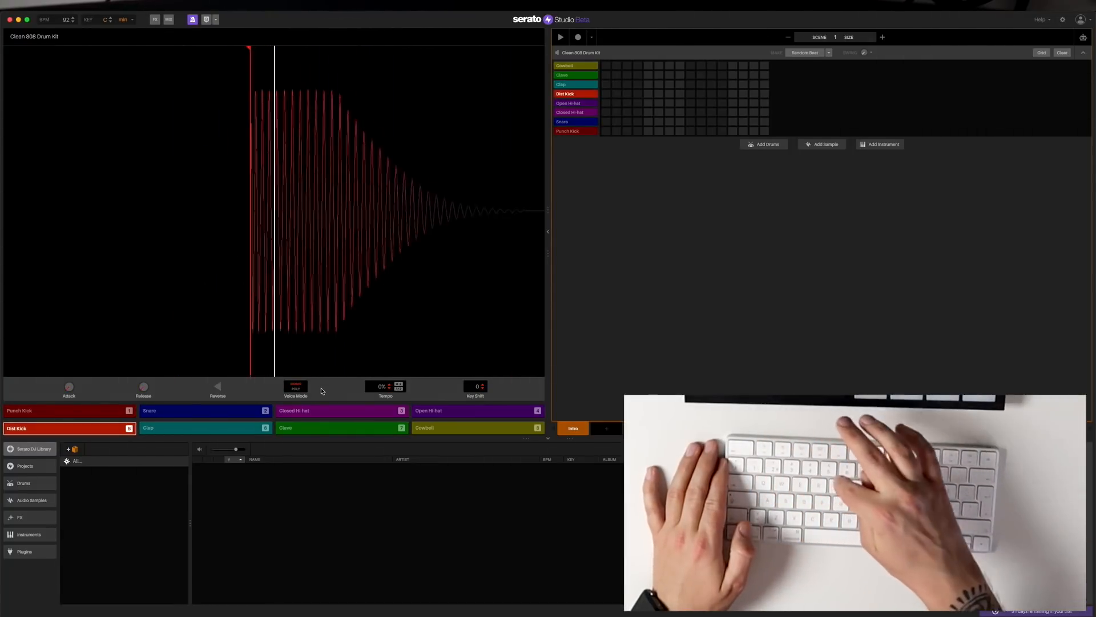
key(6)
key(7)
key(8)
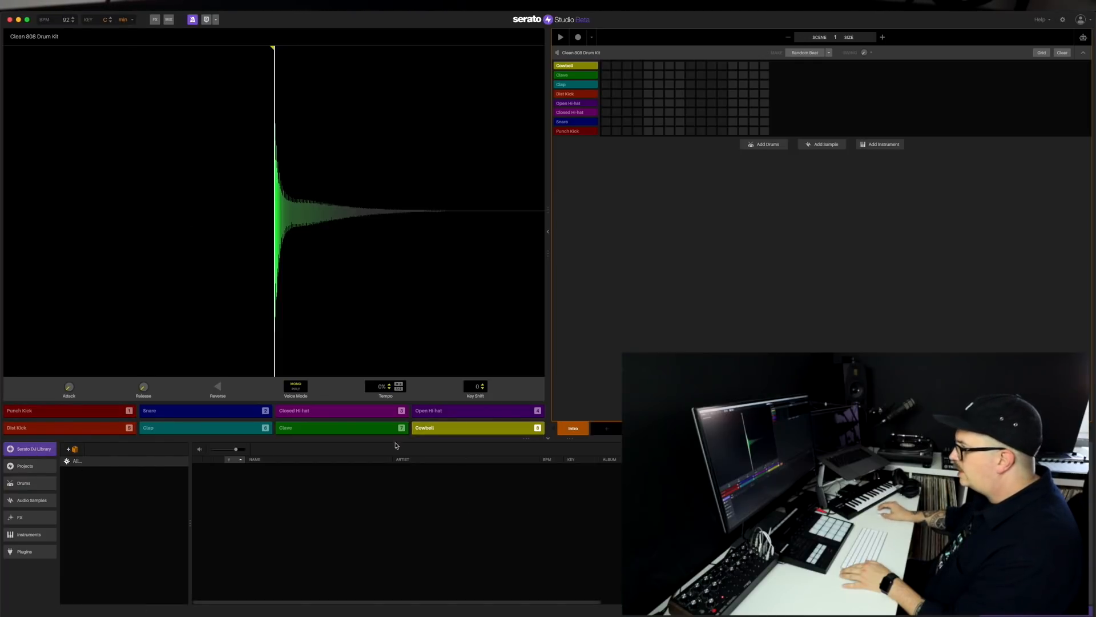
Browse the drum library's All Drum Kits crate and load the Nuclear Modular Drum 1 kit
click(23, 483)
scroll(364, 513, down, 20)
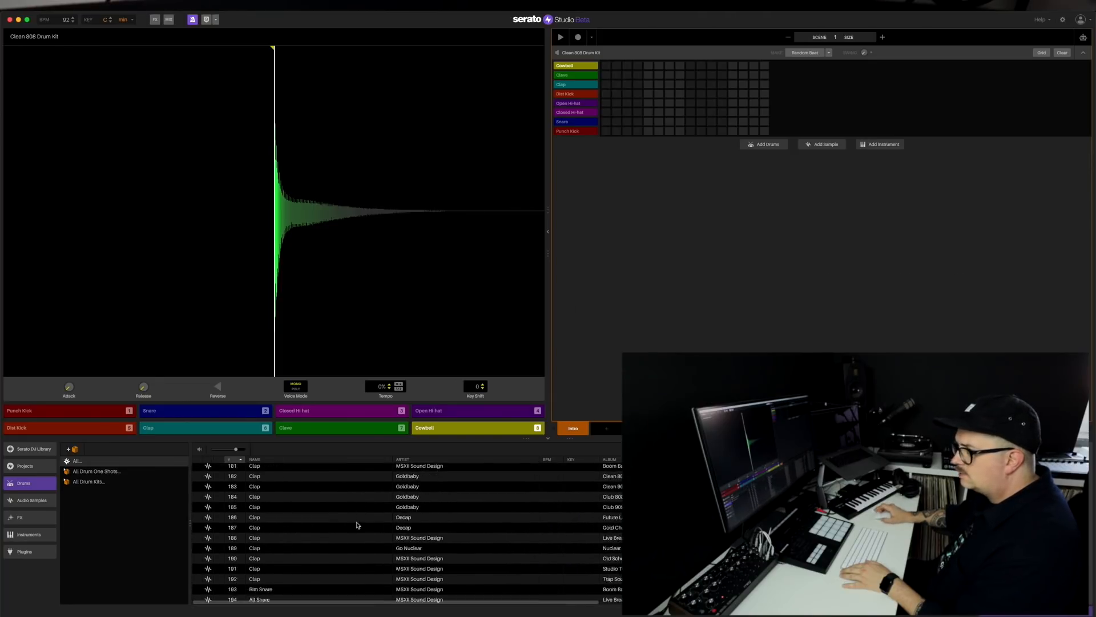
scroll(357, 525, up, 1)
scroll(400, 533, down, 1)
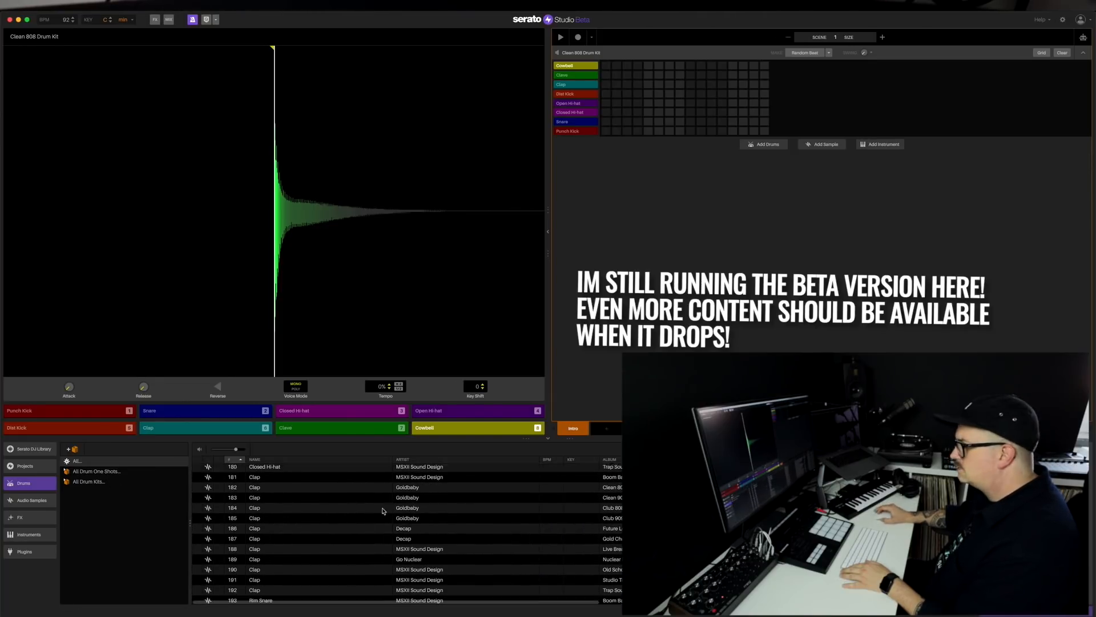
click(89, 481)
click(283, 548)
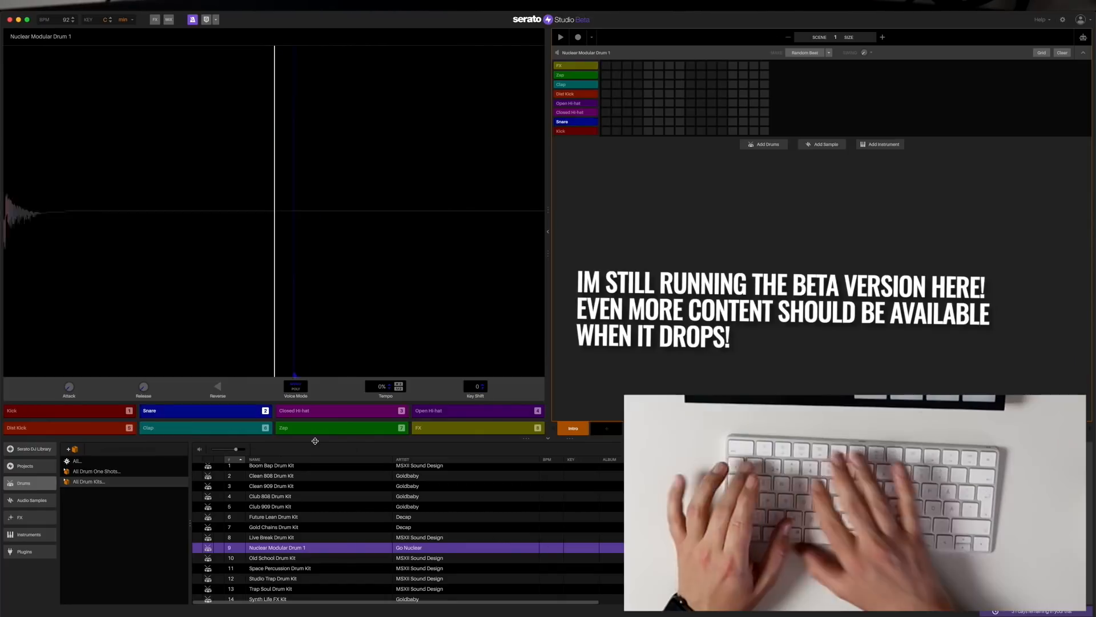
Audition the Nuclear Modular Drum 1 kick, snare and closed hi-hat, and load the Future Lean Drum Kit
key(3)
key(3)
key(2)
key(1)
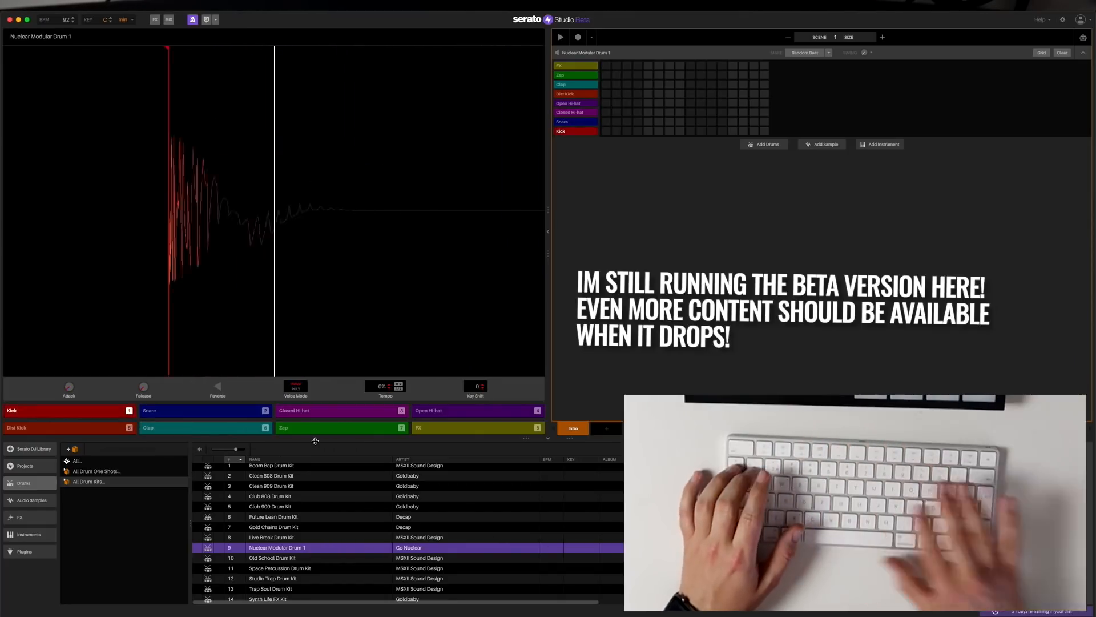
key(3)
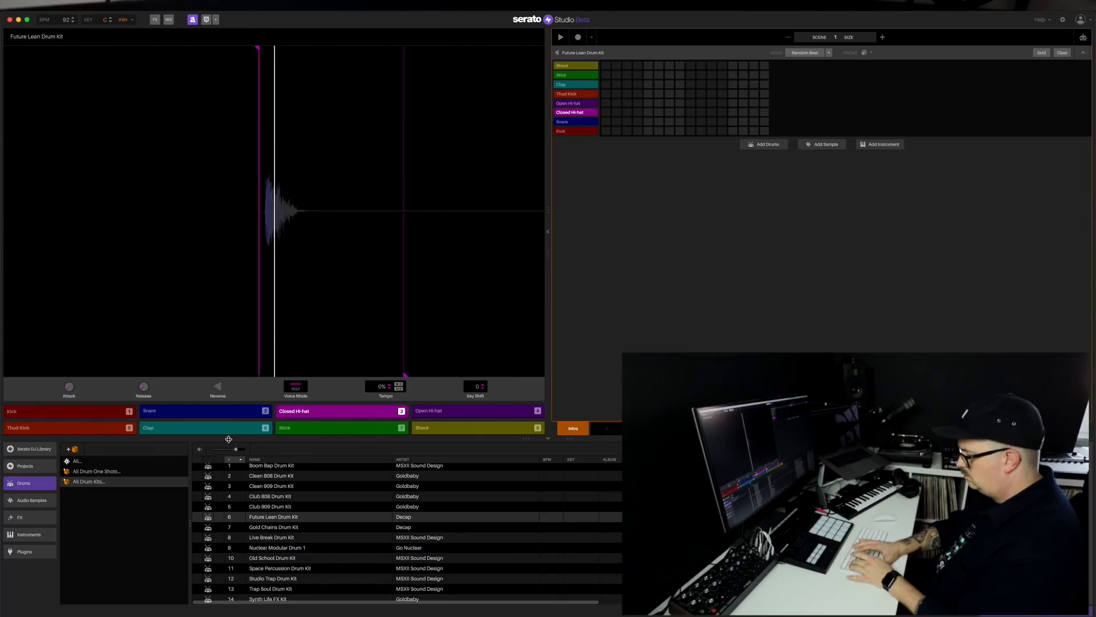
Load the Boom Bap Drum Kit and audition its kick, snare and closed hi-hat pads
key(6)
key(1)
key(3)
key(3)
key(2)
key(1)
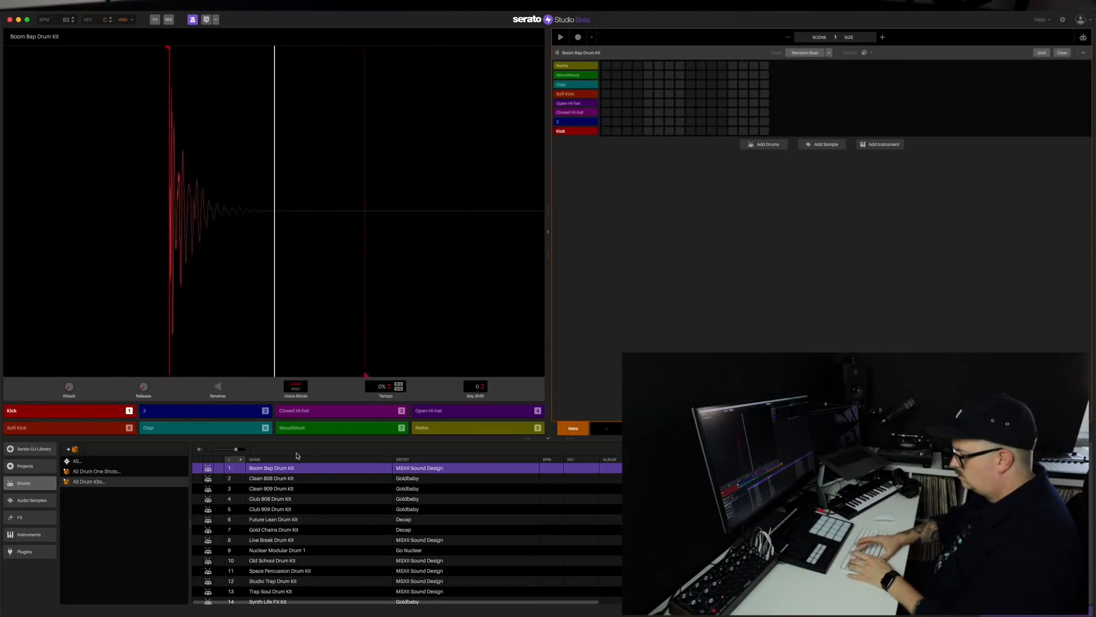
key(2)
key(1)
key(3)
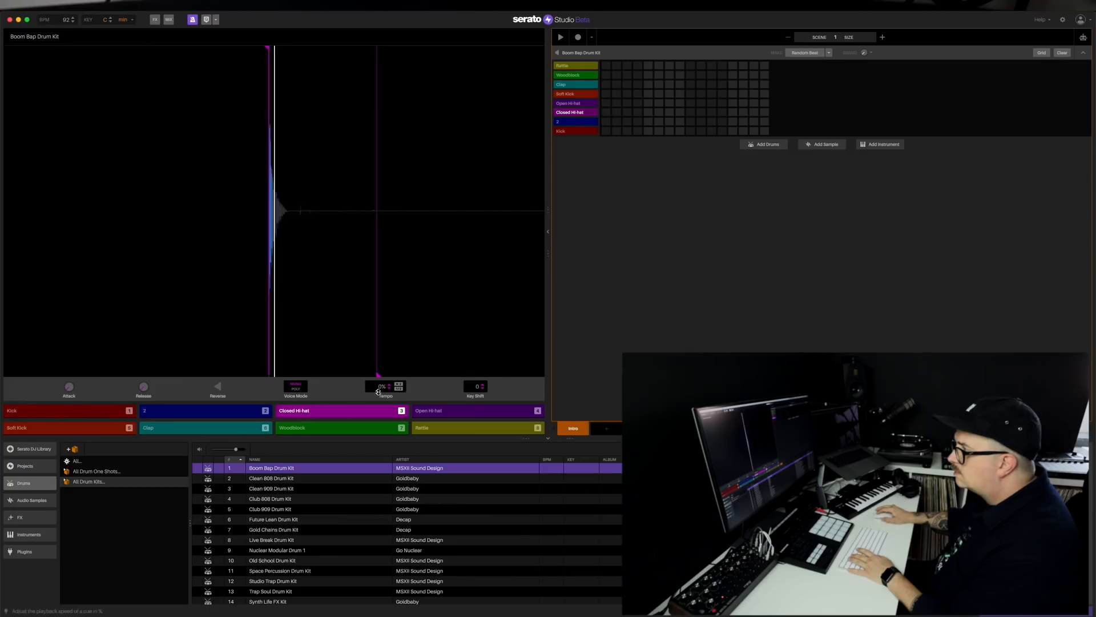
Audition the closed hi-hat with reverse switched on, and switch reverse back off
click(428, 399)
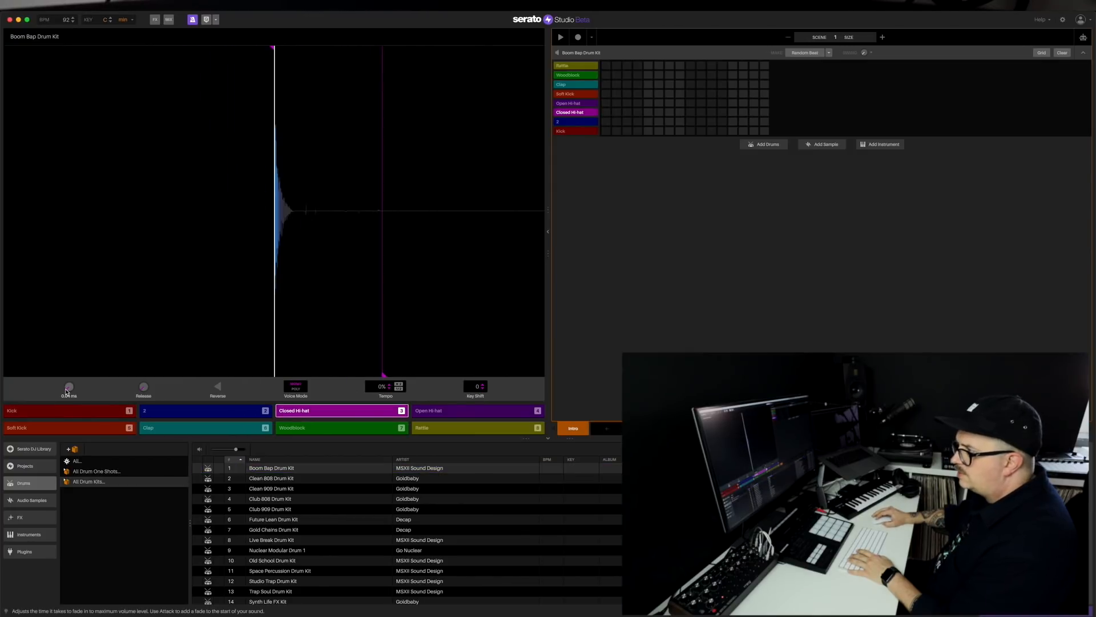
key(3)
key(3)
click(219, 389)
key(3)
key(3)
click(219, 388)
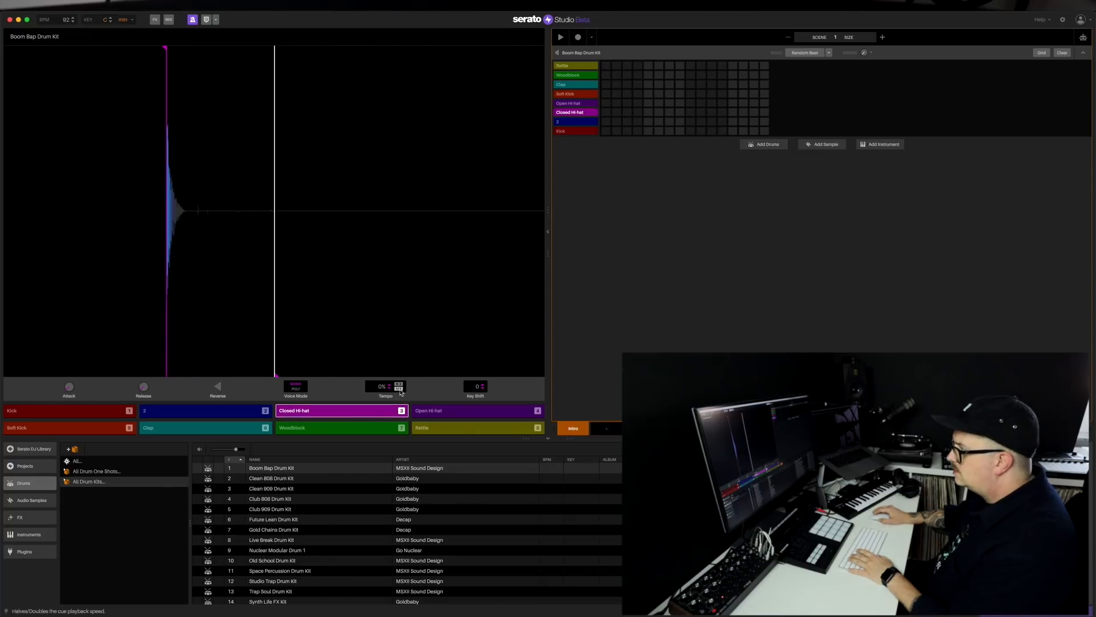
key(3)
key(3)
key(3)
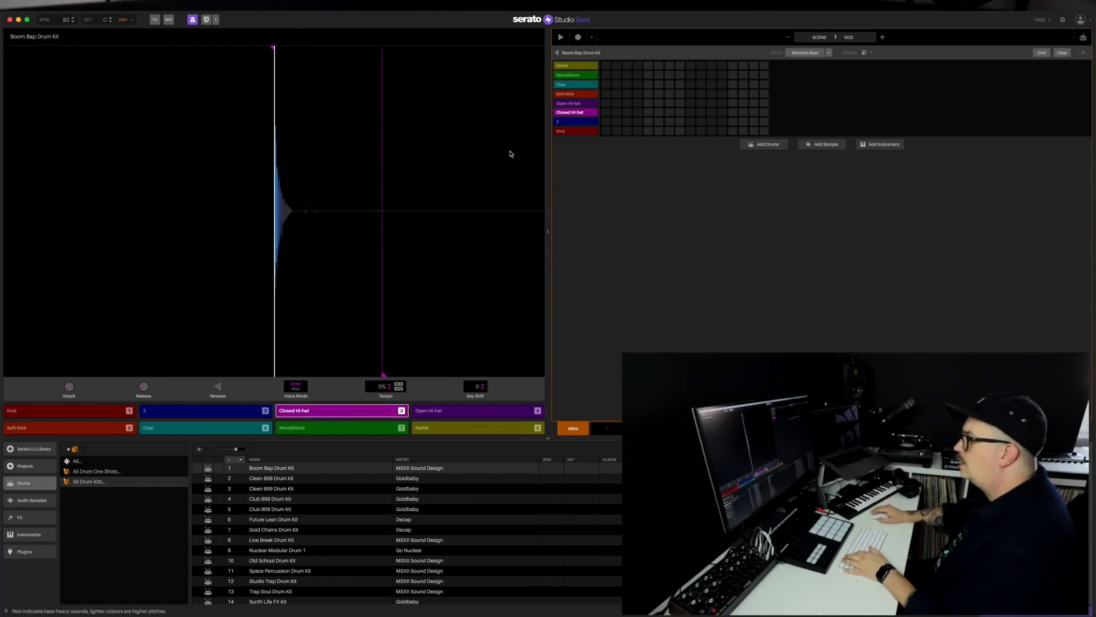
Show the mixer and audition pads 2, 3 and 4 to compare their channel levels
click(169, 20)
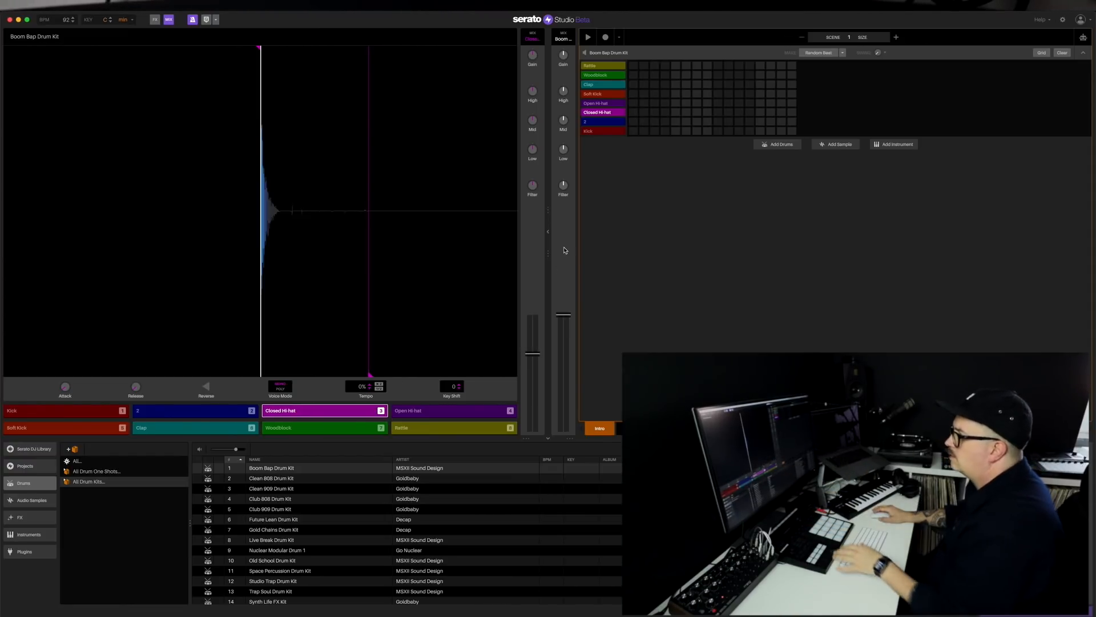
key(4)
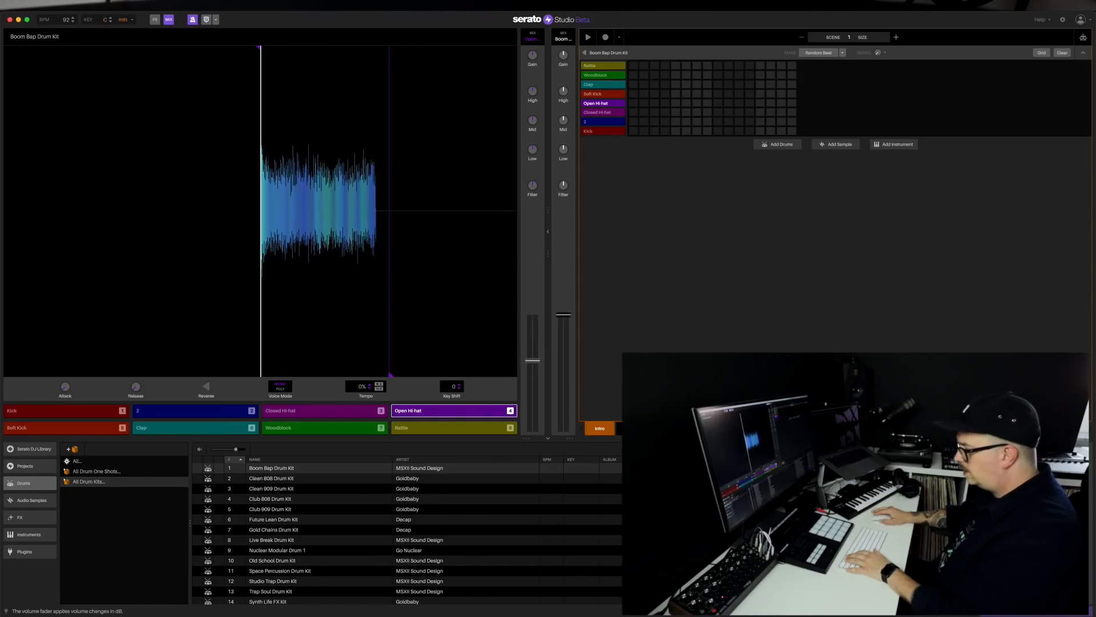
key(3)
key(2)
key(3)
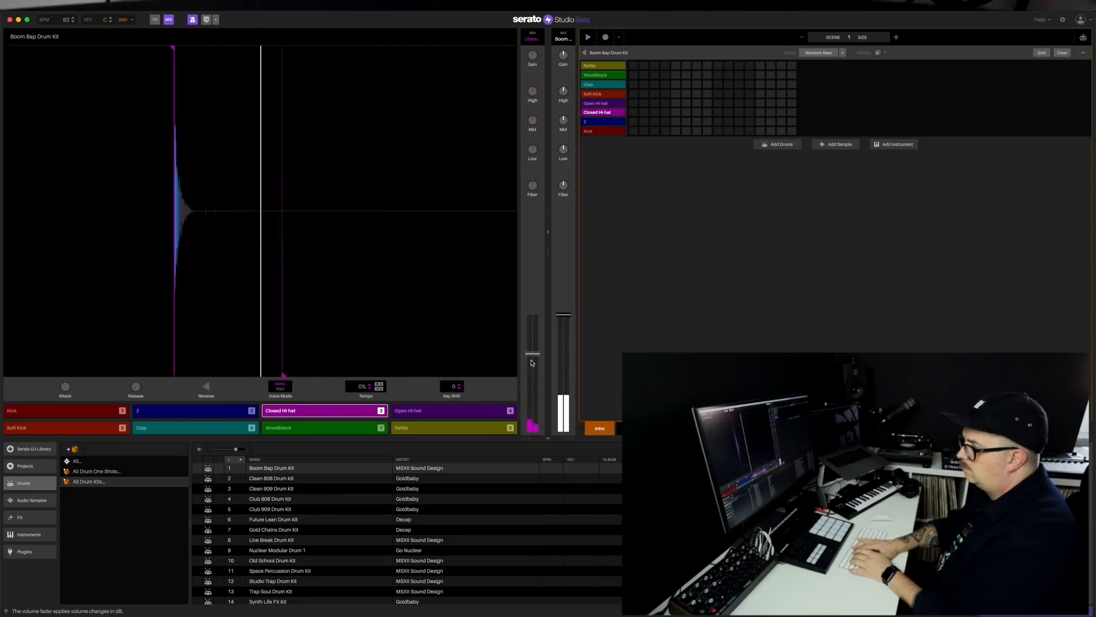
key(2)
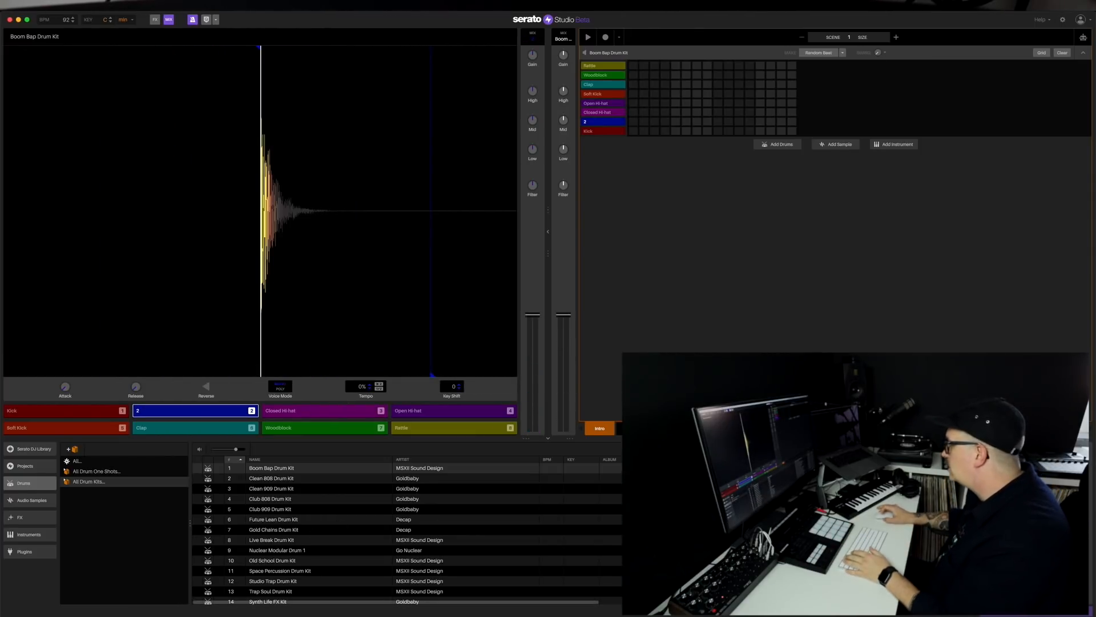
scroll(370, 551, down, 1)
scroll(285, 536, up, 1)
click(308, 497)
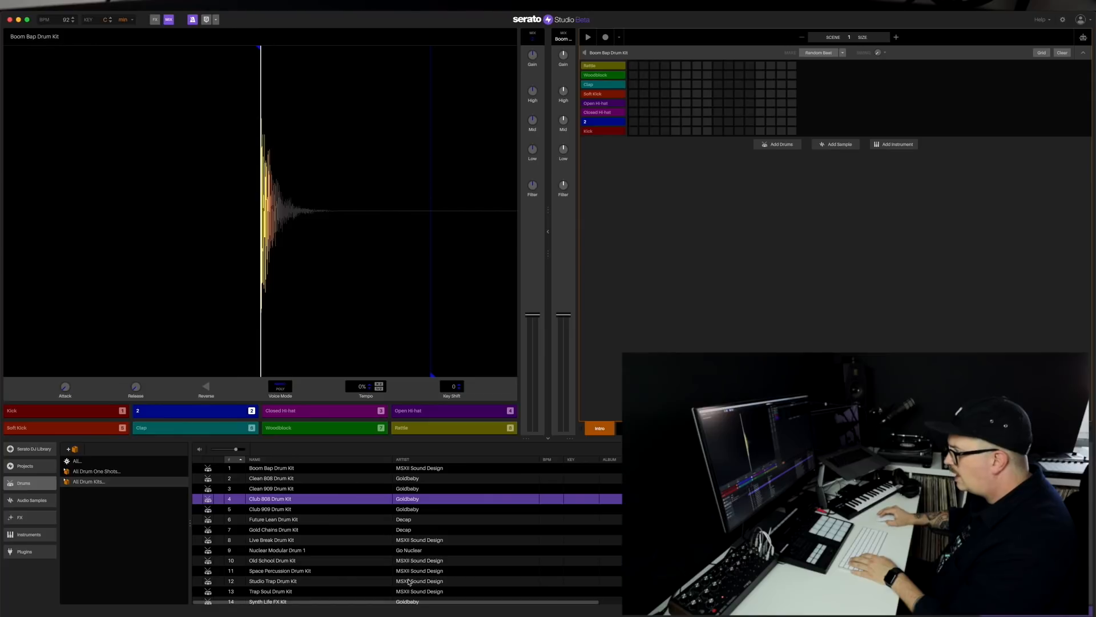
scroll(399, 583, down, 1)
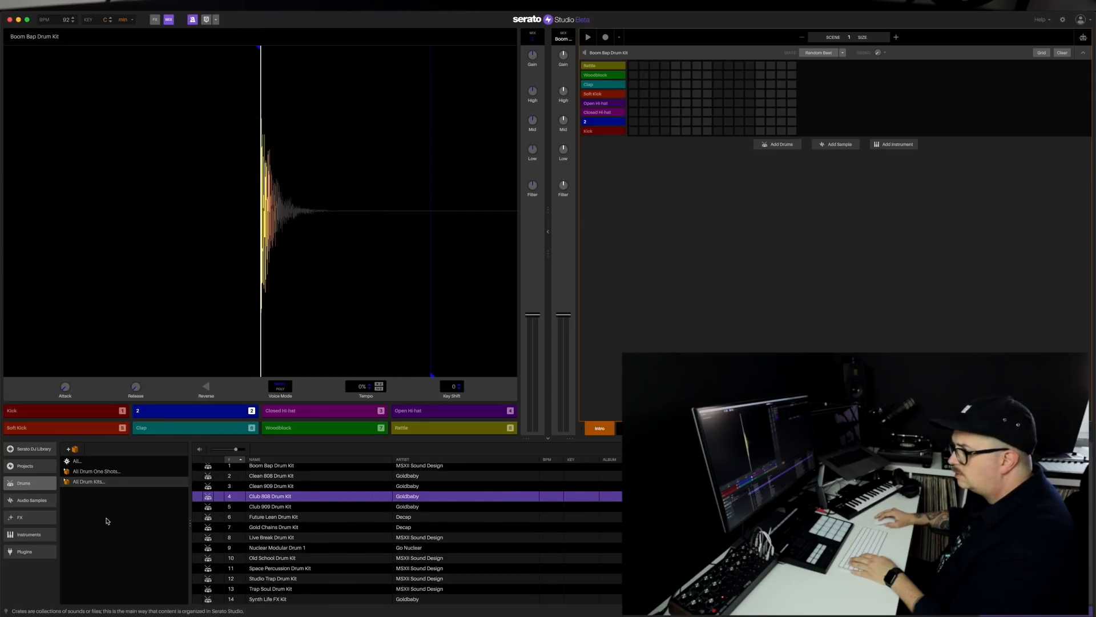
Open the All Drum One Shots crate and try the Outer Space sound and an MSXII Sound Design kick on pad 3
click(118, 474)
scroll(341, 514, down, 20)
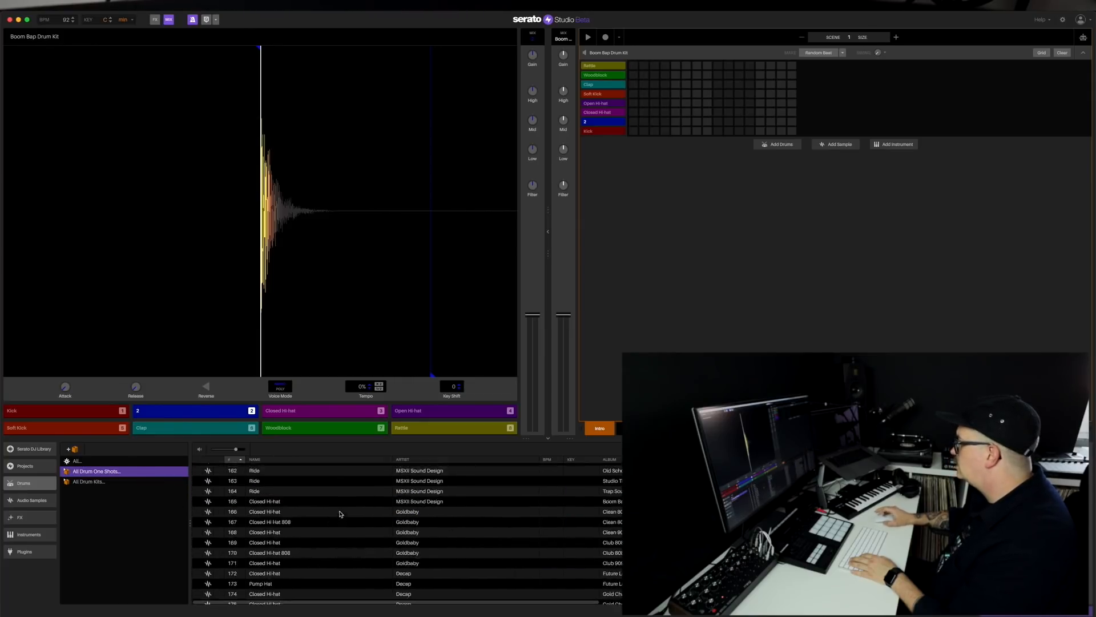
click(293, 572)
scroll(245, 526, down, 5)
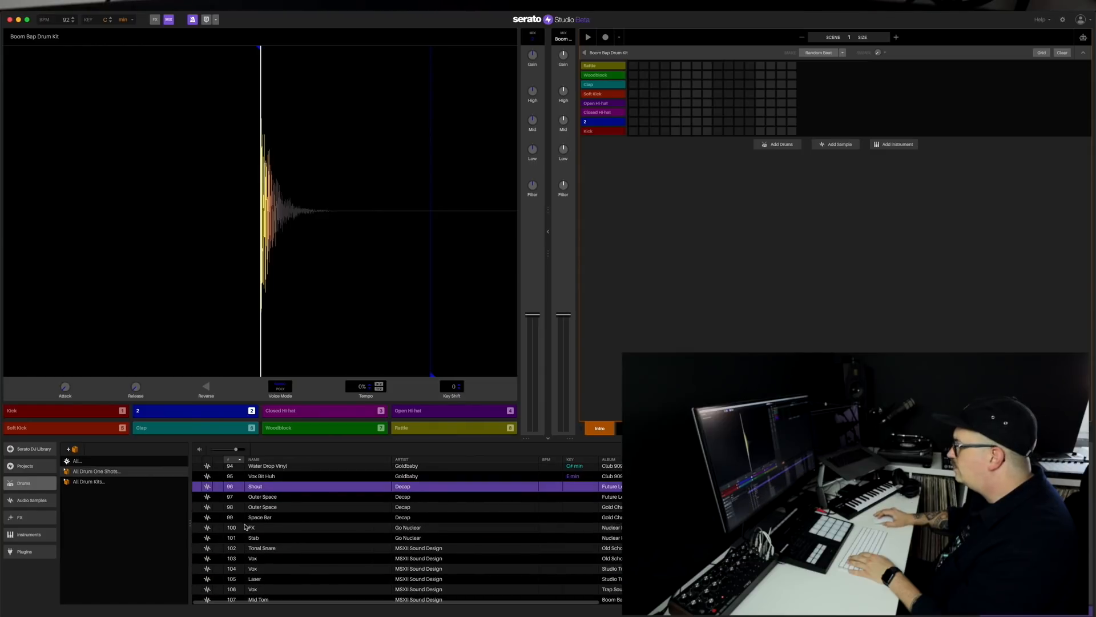
click(280, 497)
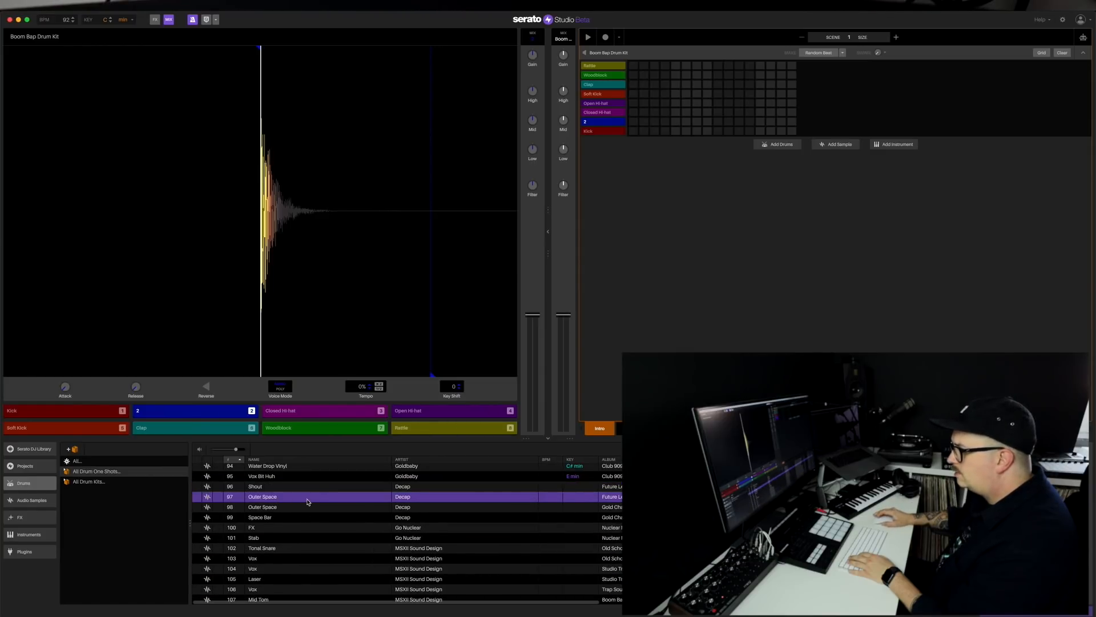
drag(266, 501, 311, 421)
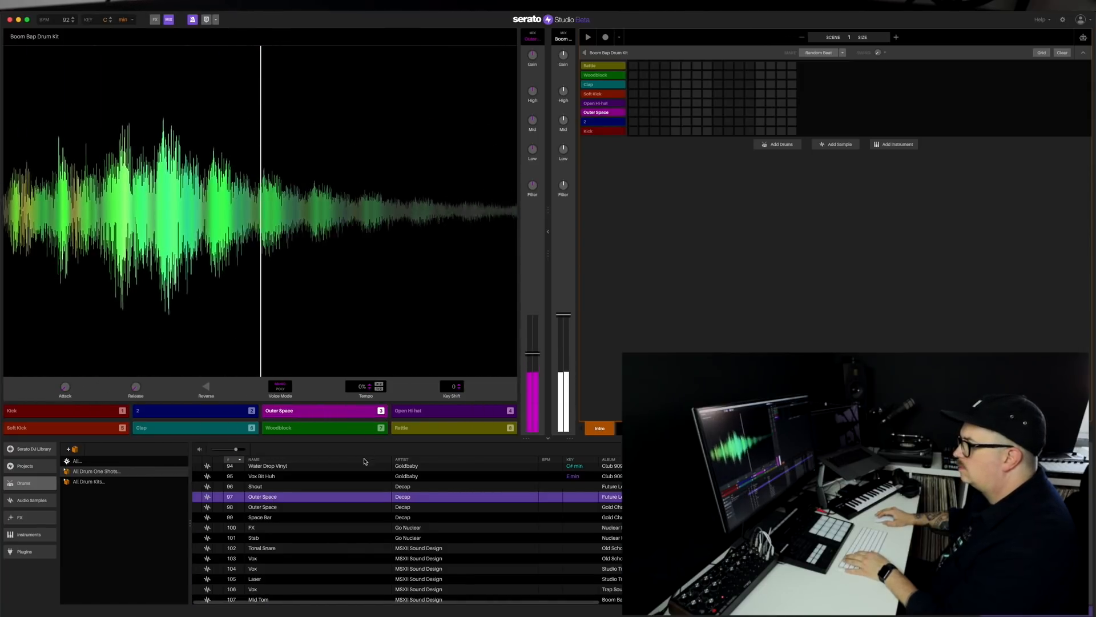
drag(281, 558, 299, 412)
key(3)
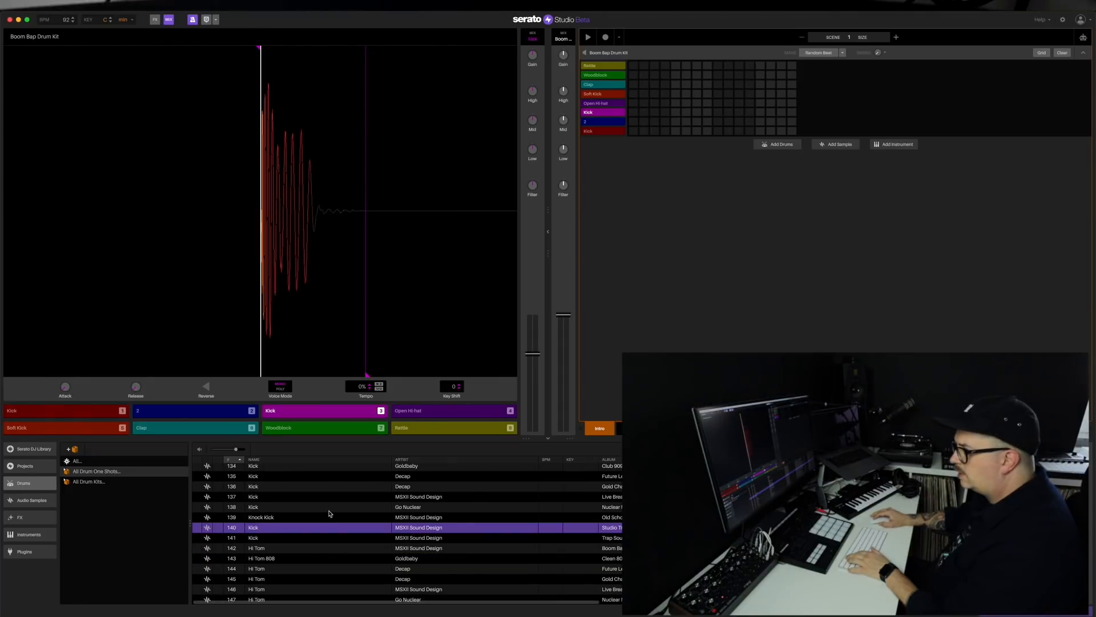
Try several kick one-shots on pad 1 and keep the MSXII Sound Design kick from the Live Break kit
click(268, 486)
key(1)
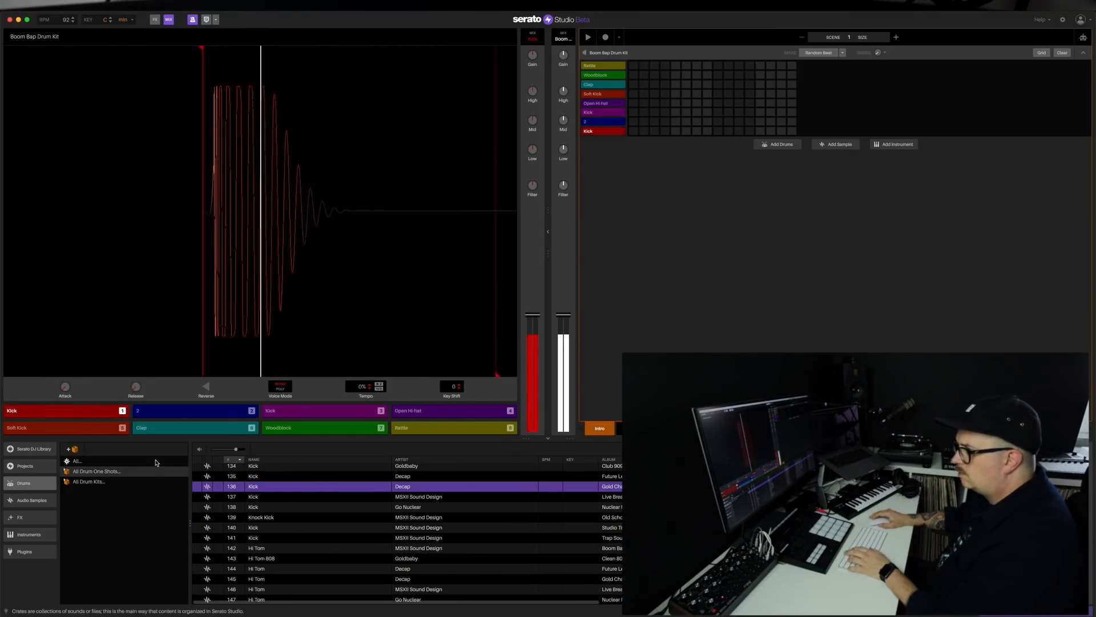
click(274, 478)
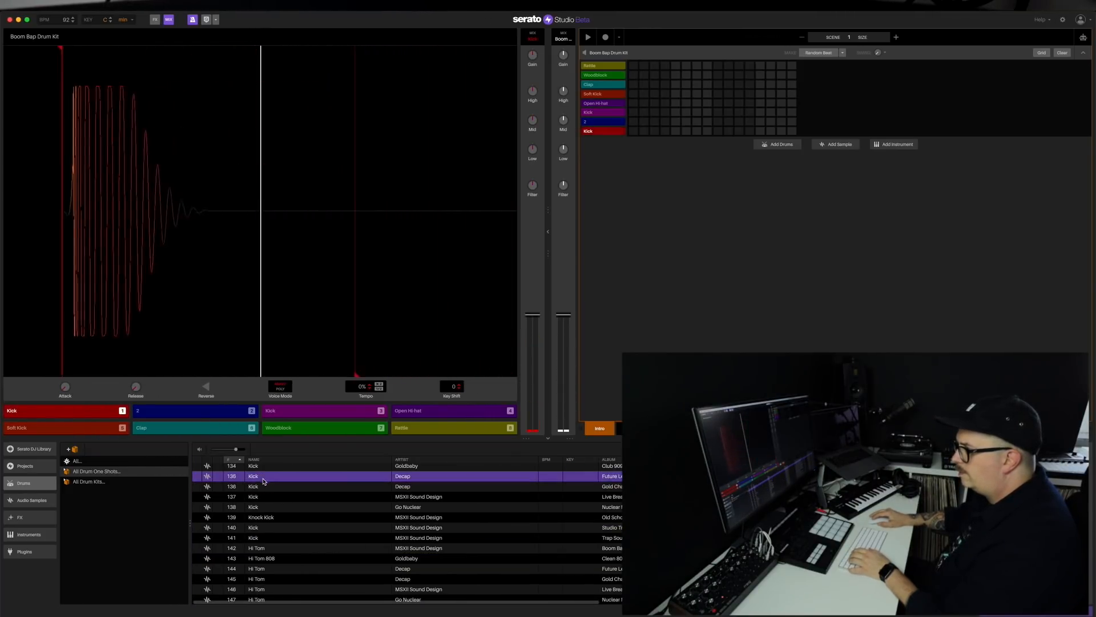
click(280, 497)
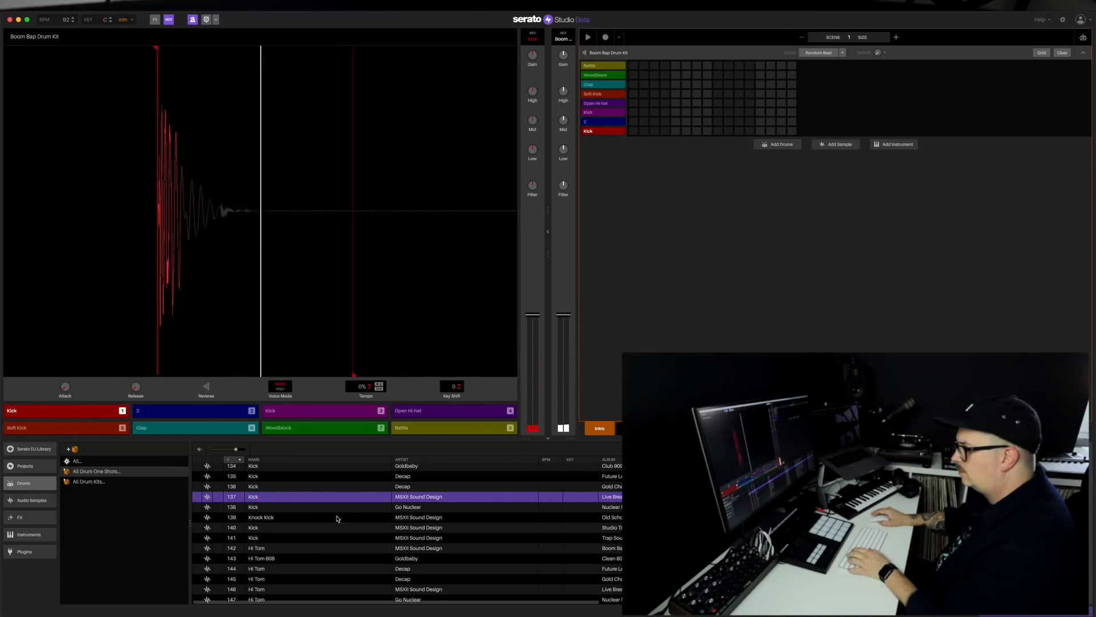
Try different one-shots on pad 2, keep Goldbaby's Snare 808, and lower its channel volume slightly
scroll(343, 511, down, 3)
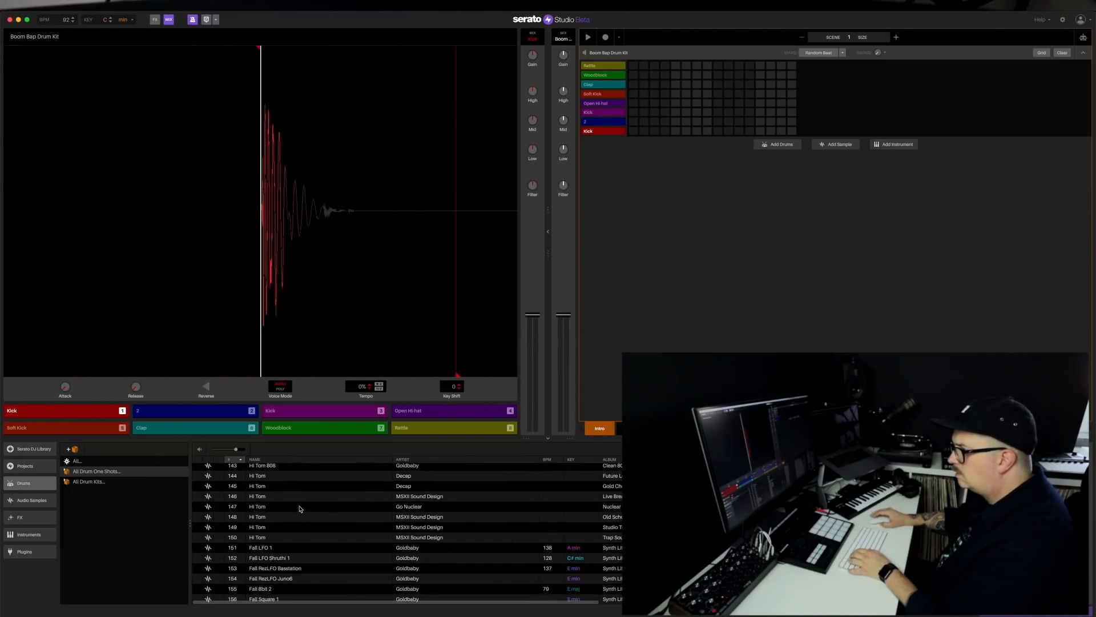
key(2)
scroll(256, 528, up, 15)
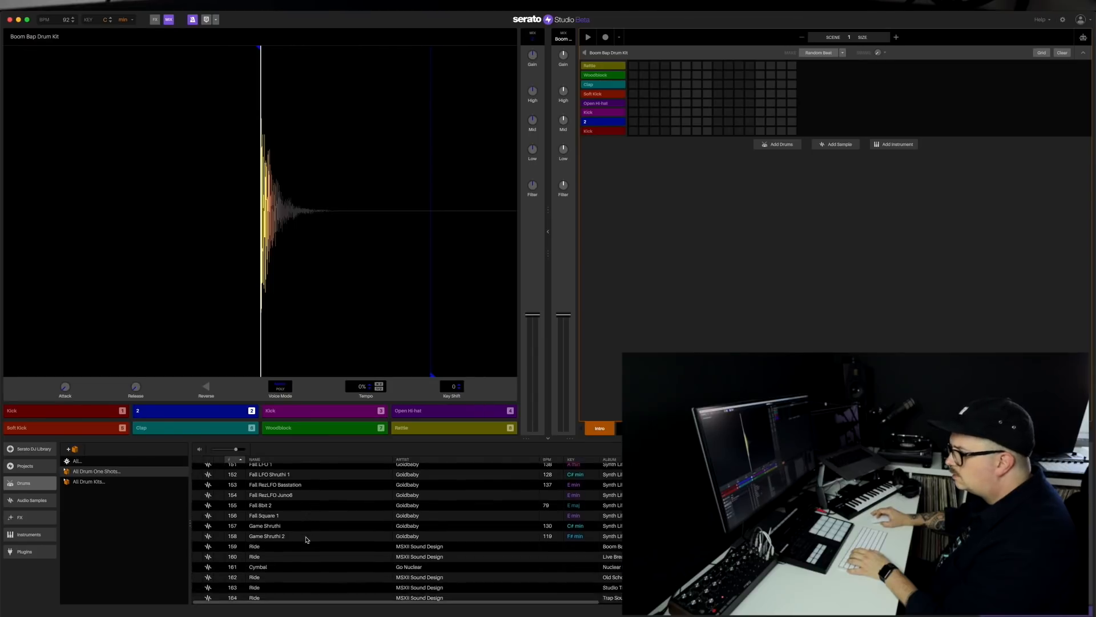
click(294, 527)
click(291, 536)
click(288, 547)
click(280, 477)
scroll(277, 485, up, 3)
click(275, 497)
click(273, 489)
click(272, 509)
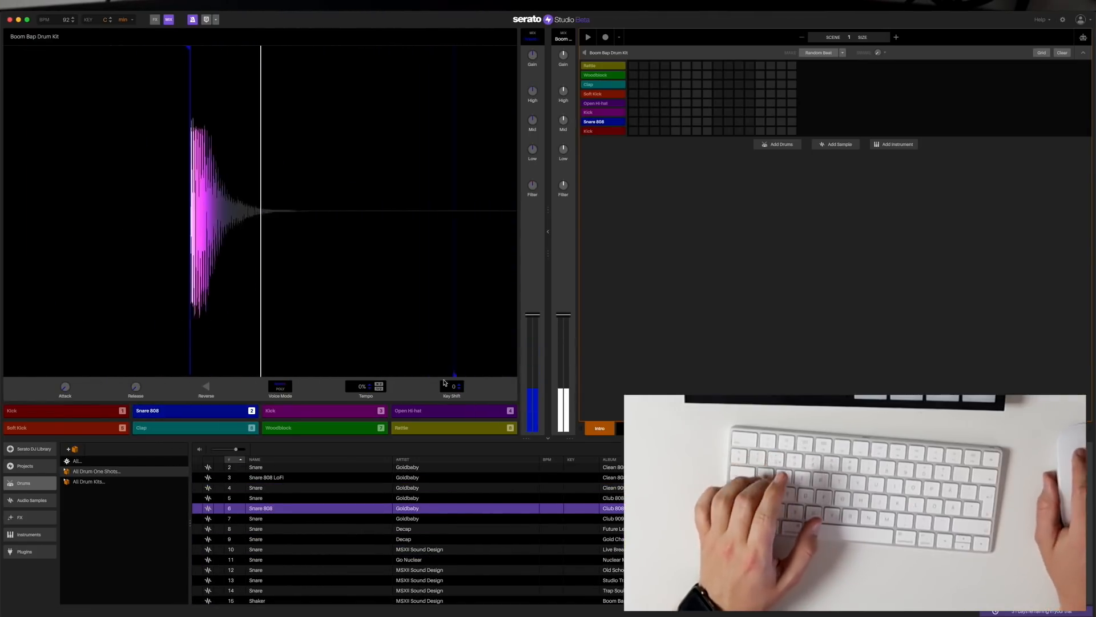
key(2)
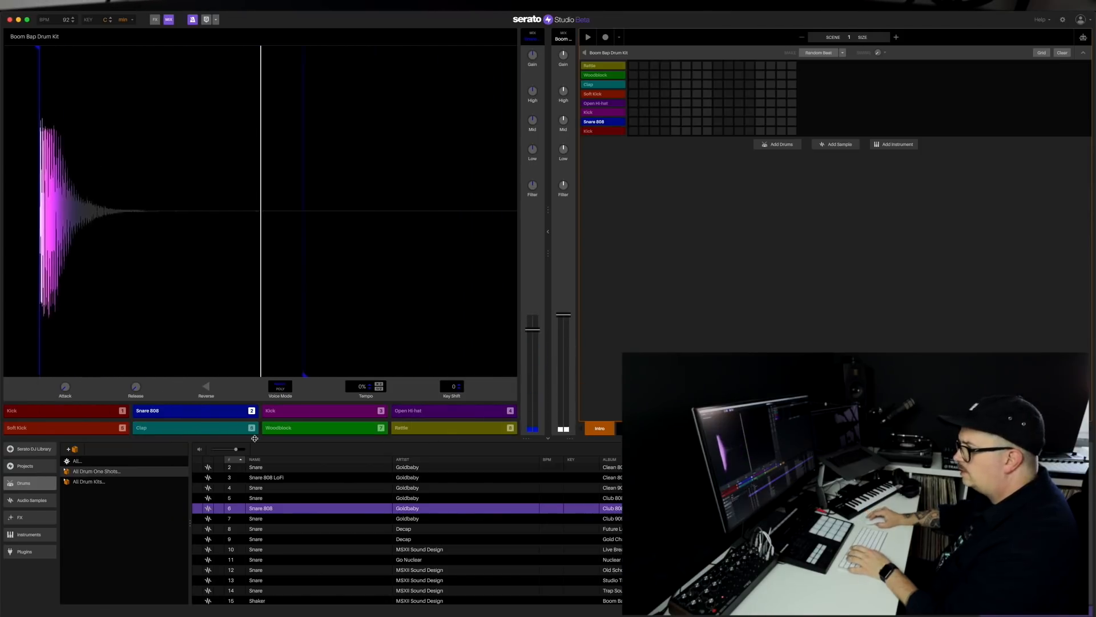
Replace the sounds on pads 3 and 4 with open hi-hat one-shots and audition them
key(1)
key(3)
key(4)
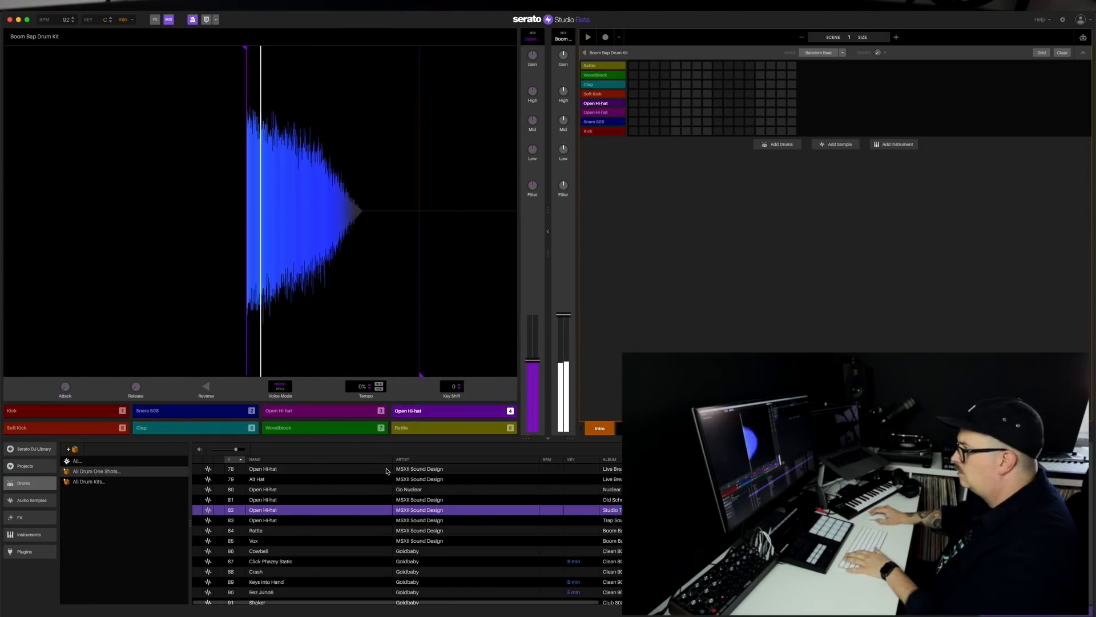
Play pads 1 to 4 together as a beat to audition the kick, snare and open hi-hats
key(4)
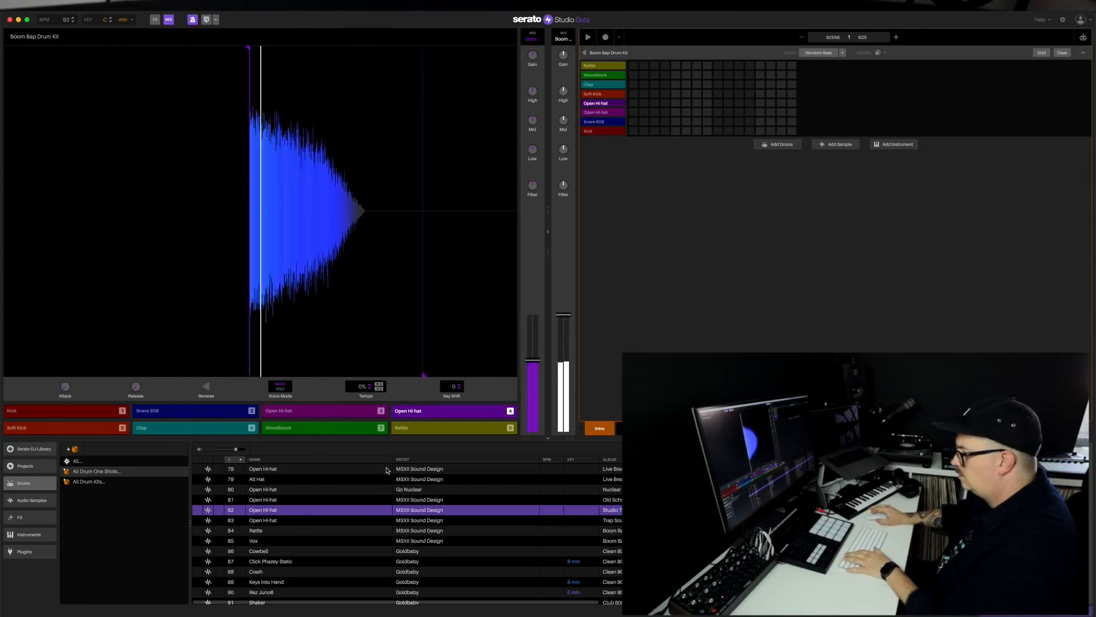
key(1)
key(3)
key(3)
key(3)
key(3)
key(4)
key(2)
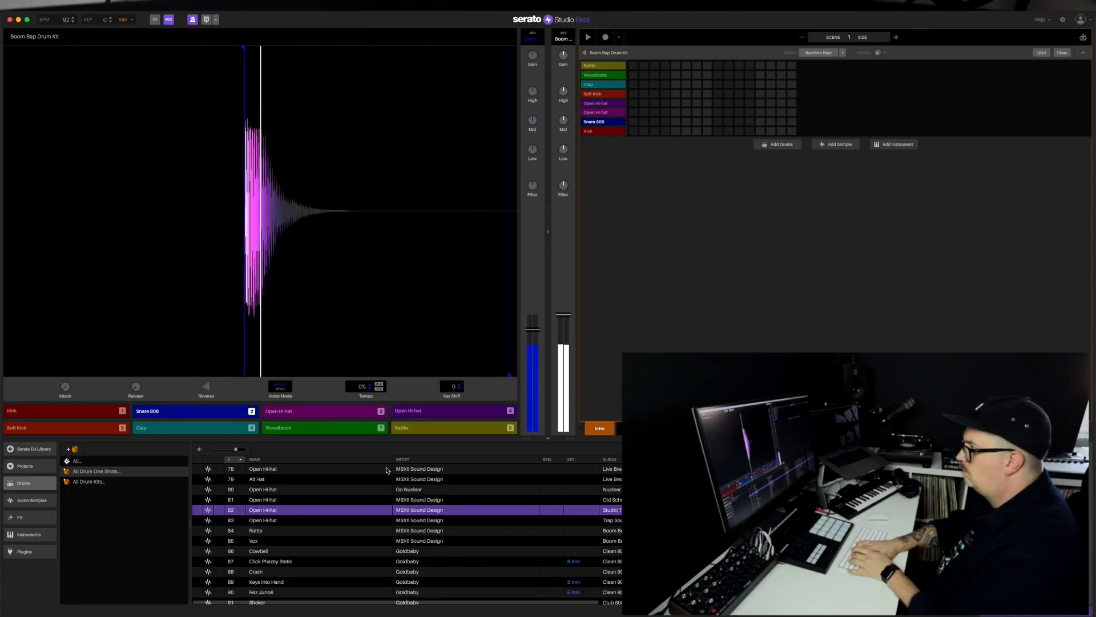
Try the open hi-hat on pad 3 at -75% tempo and reset it to 0%
key(3)
key(3)
key(3)
key(3)
drag(362, 388, 362, 431)
key(3)
key(3)
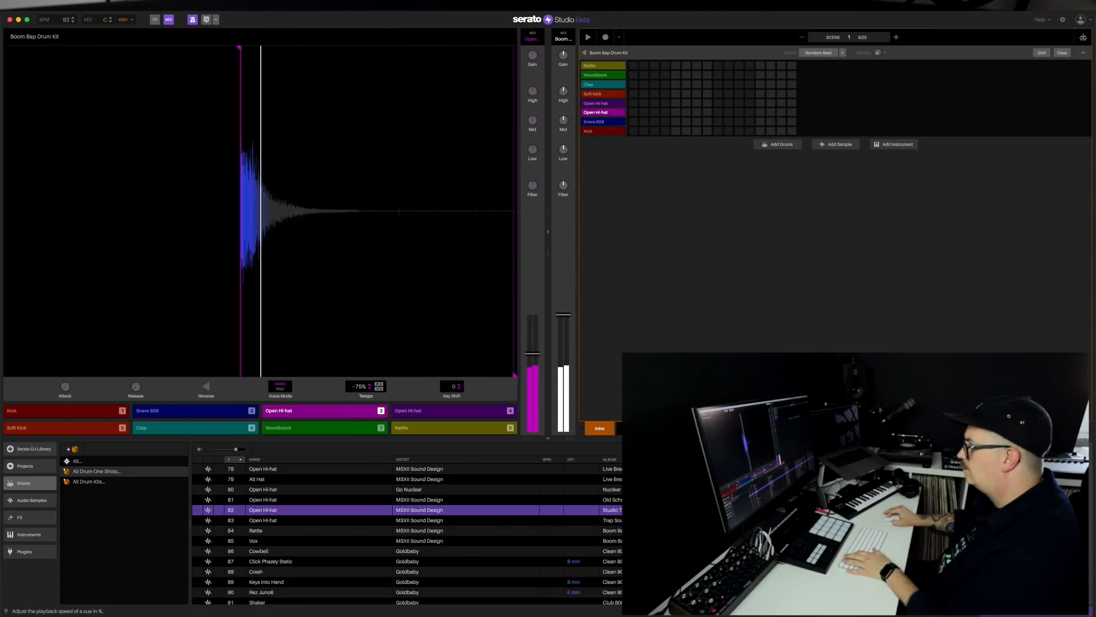
double_click(362, 387)
key(3)
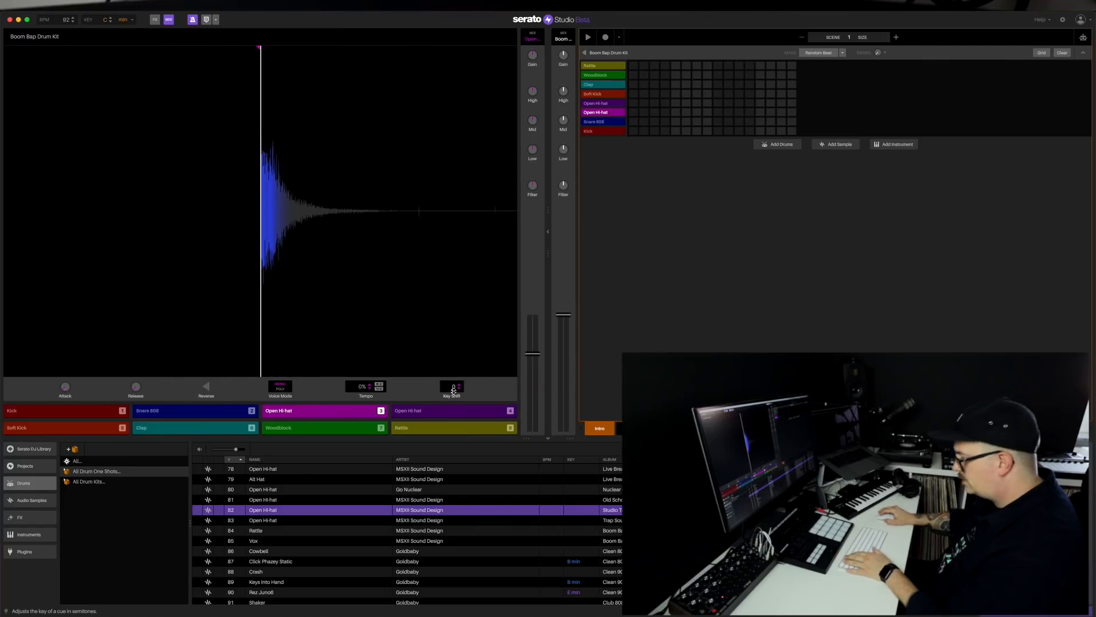
Try a different key shift on the pad 3 open hi-hat
key(3)
drag(453, 390, 453, 379)
key(3)
key(3)
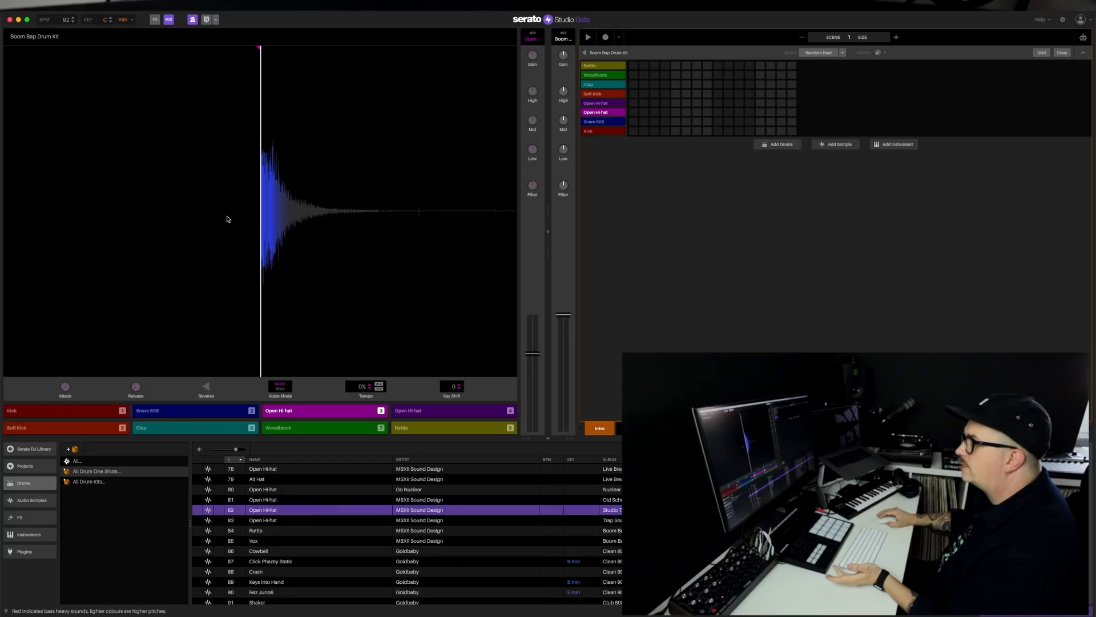
Program a one-bar beat in the drum grid with kick, Snare 808 and both open hi-hats, and play it
click(633, 131)
click(665, 131)
click(674, 122)
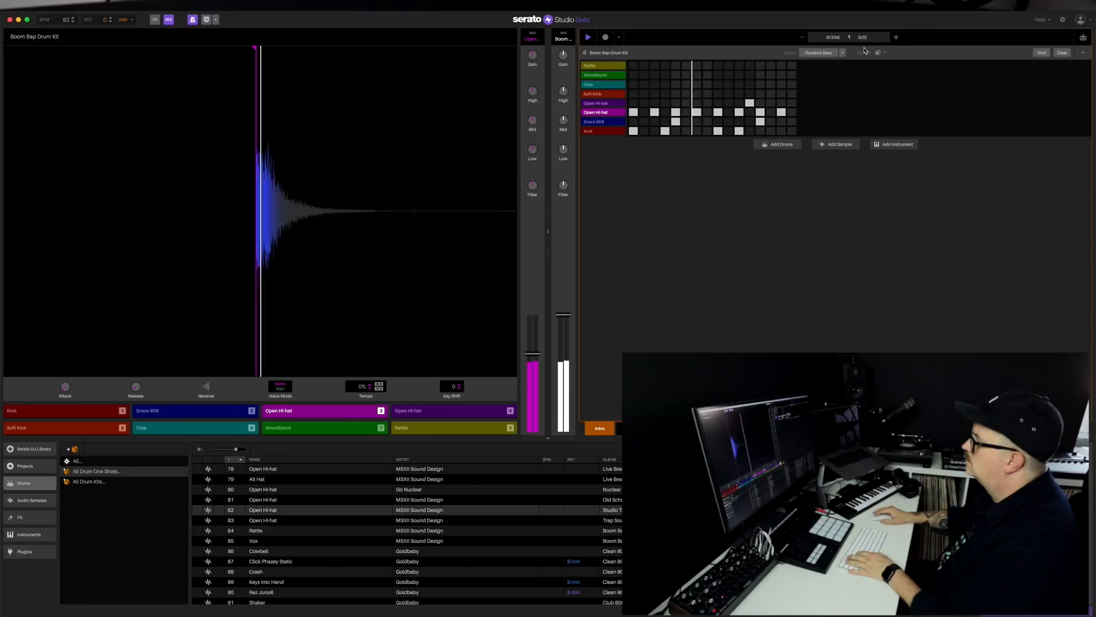
Try a two-bar version of the drum pattern with extra open hi-hat hits in the second bar
click(896, 38)
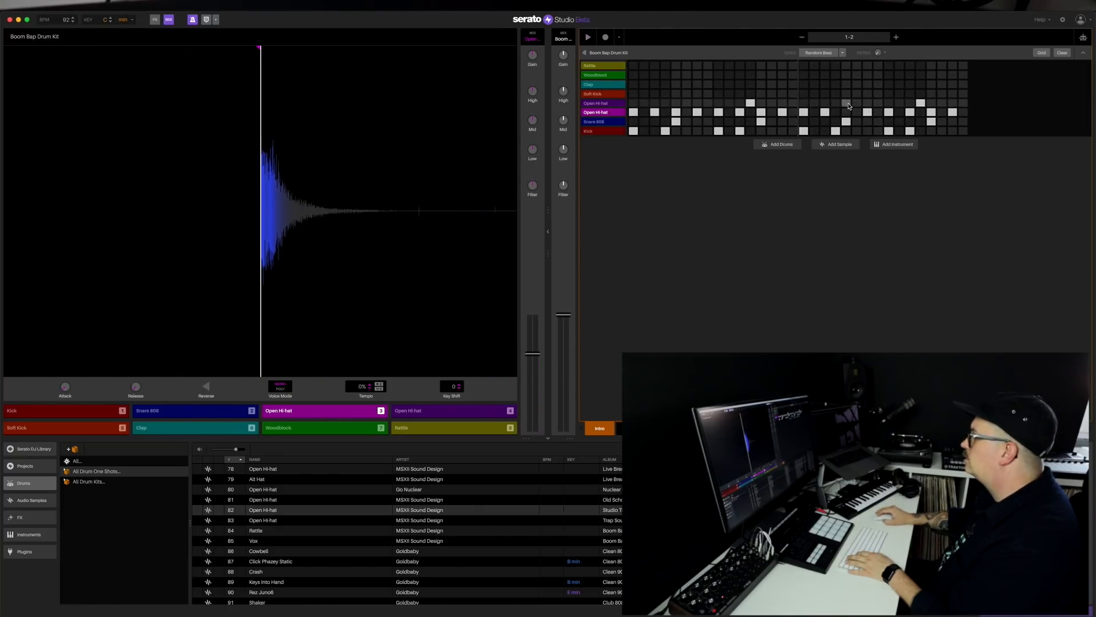
click(846, 112)
click(836, 112)
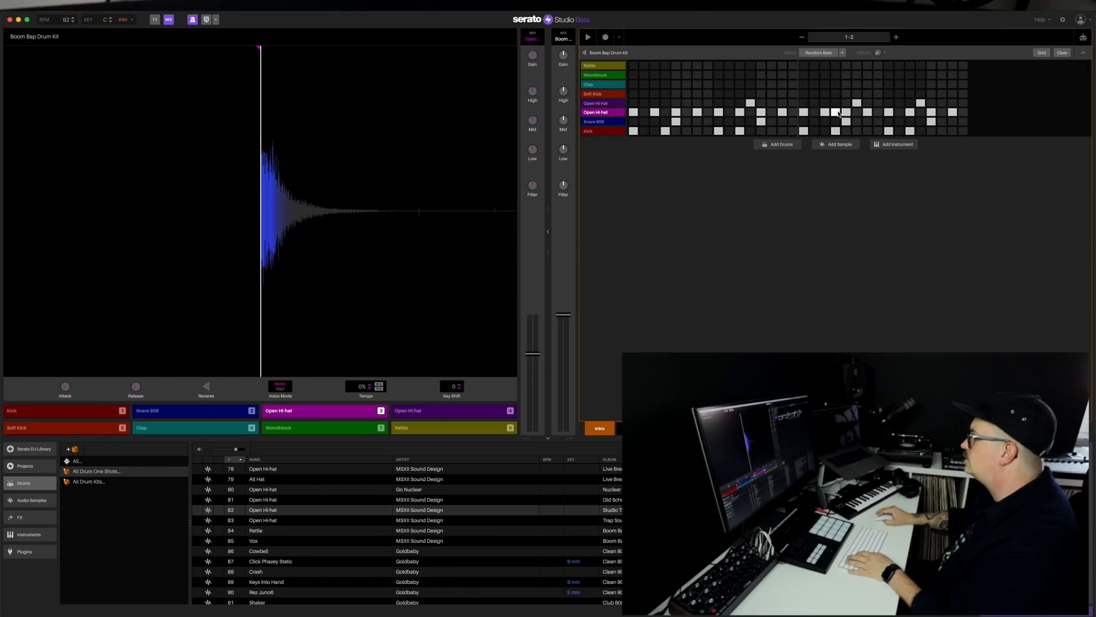
click(943, 113)
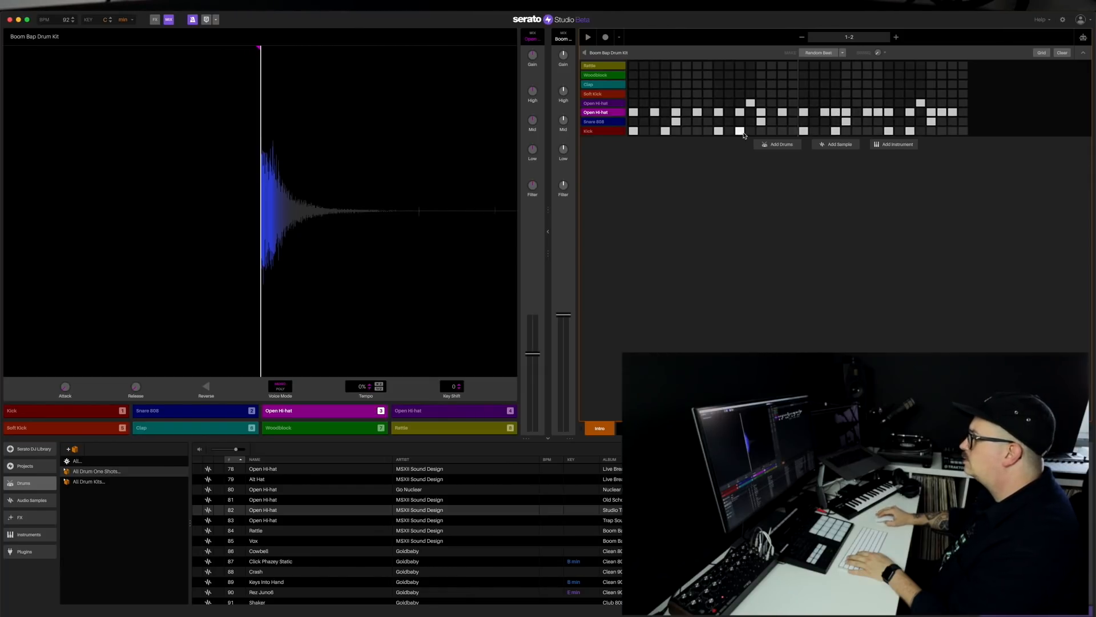
click(802, 36)
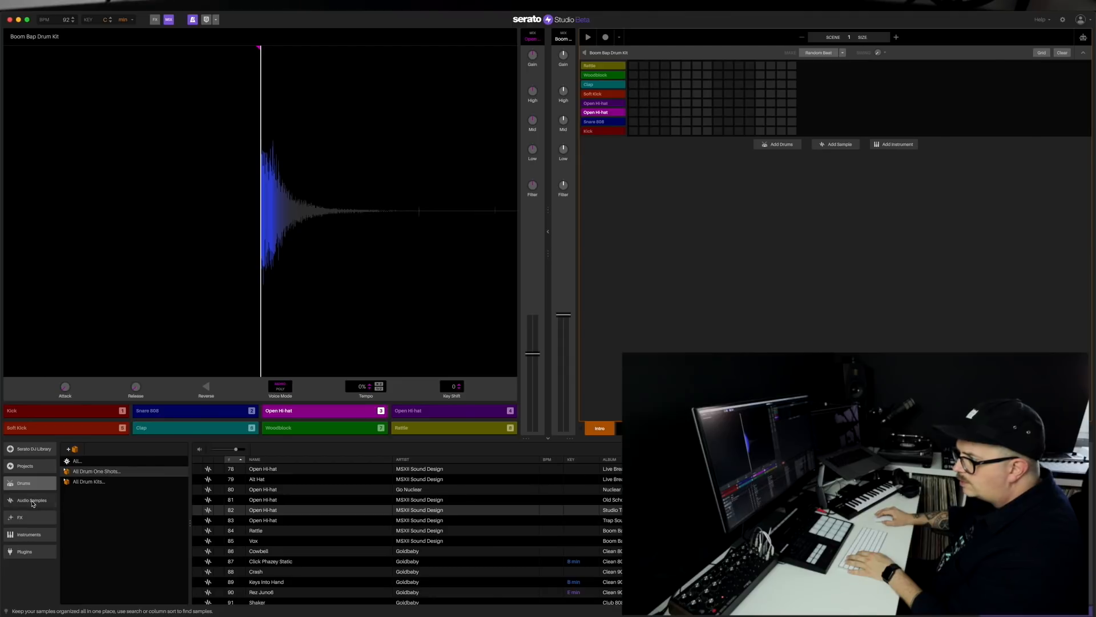
Load Komorebi Audio's Hellboy Synth onto a new instrument track and play its pads 1 to 5
click(33, 501)
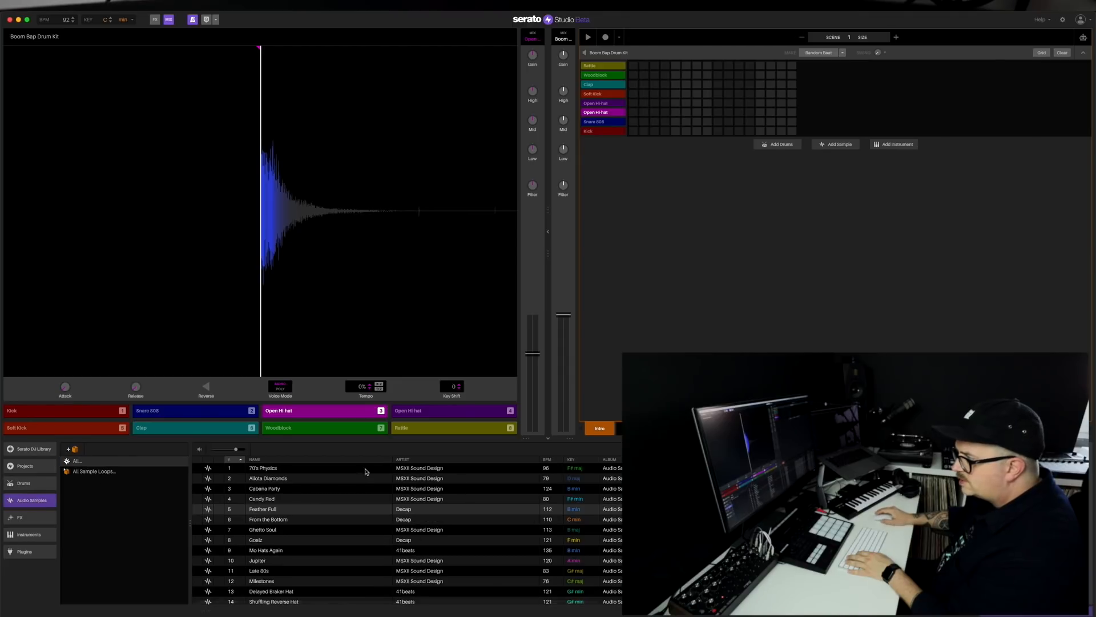
click(291, 539)
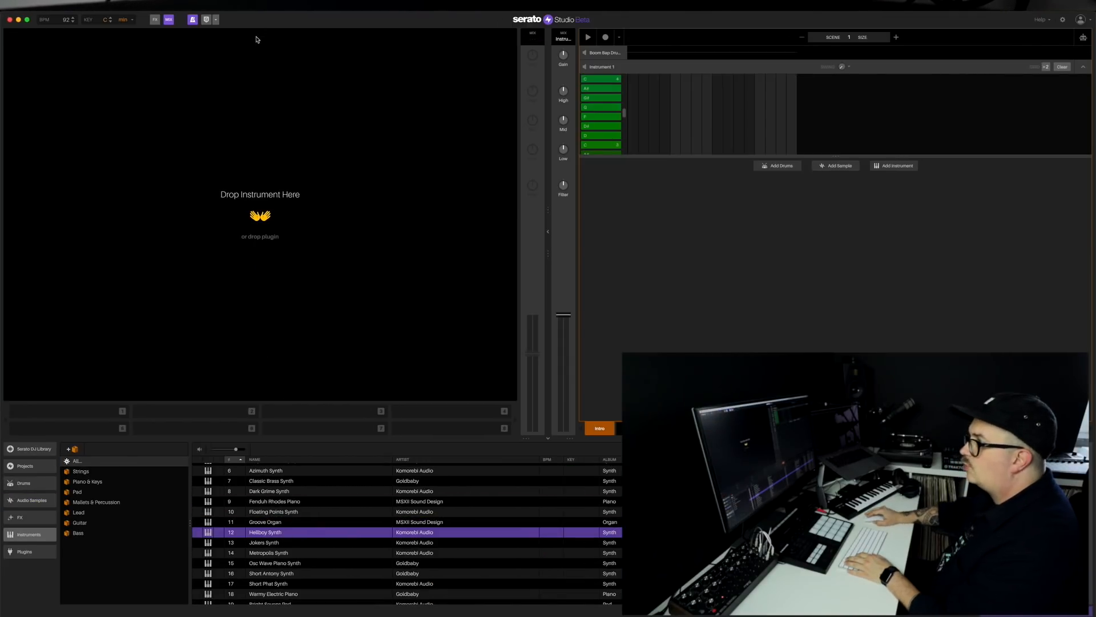
drag(269, 534, 257, 222)
key(1)
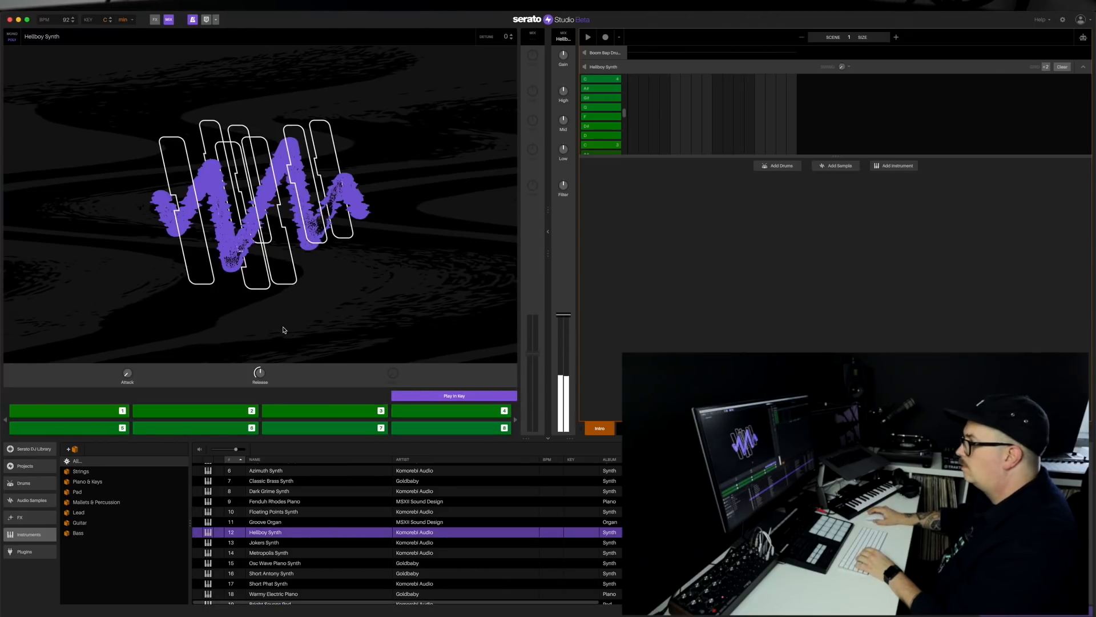
key(2)
key(3)
key(4)
key(5)
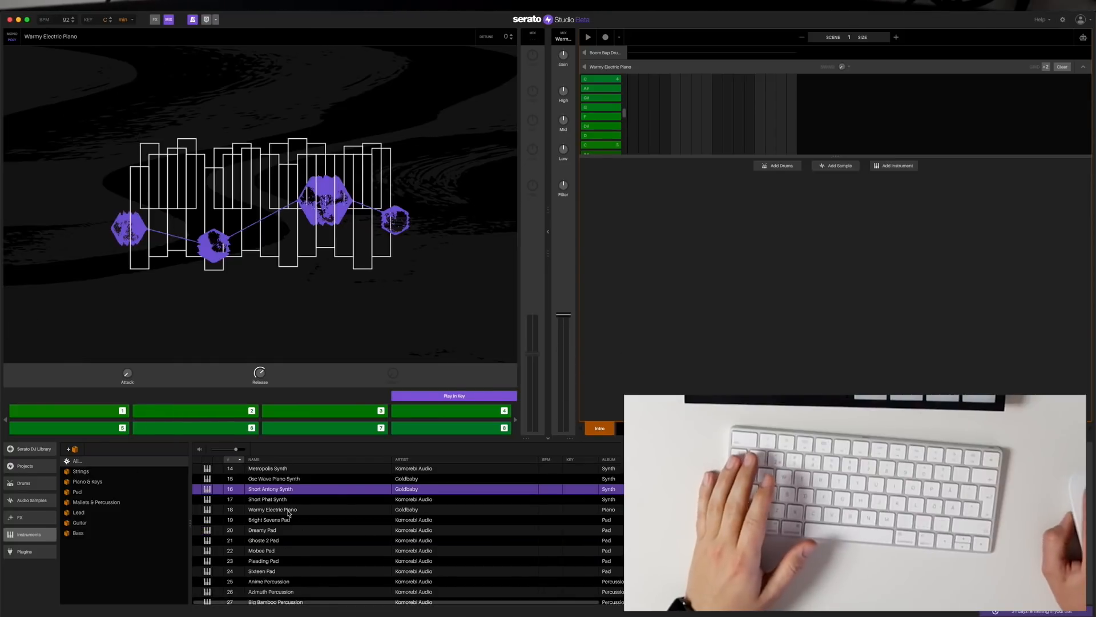
Replace the instrument with Goldbaby's Warmy Electric Piano and play a few notes in key
click(272, 512)
drag(272, 512, 270, 221)
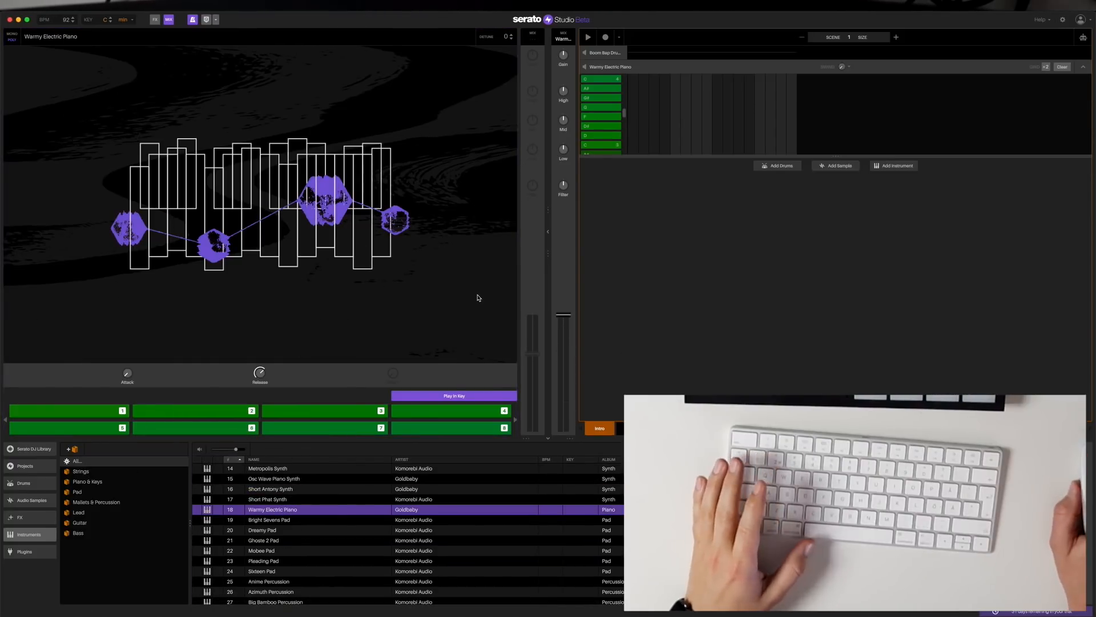
key(k)
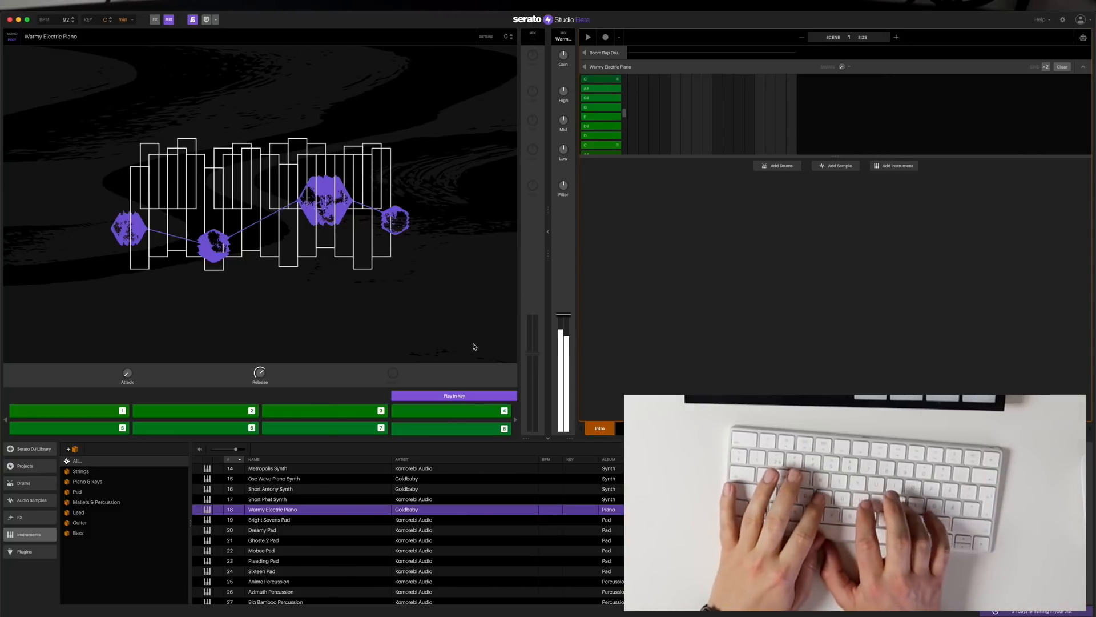
key(h)
key(j)
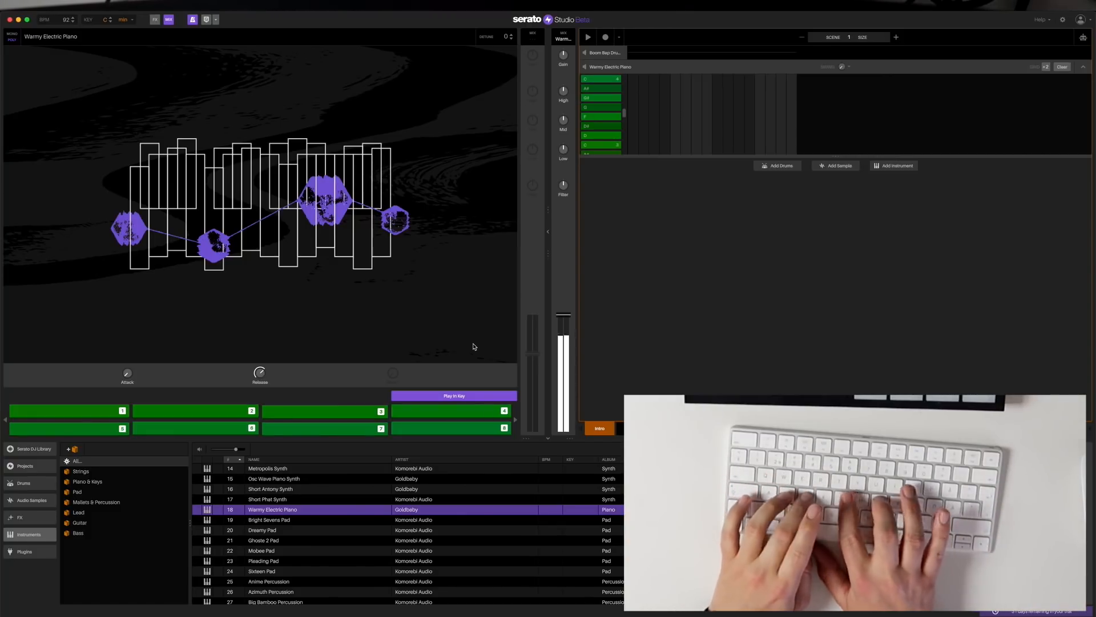
Place a short one-bar electric piano melody using F, G, A# and D# notes in the note grid and play it back
scroll(632, 112, down, 1)
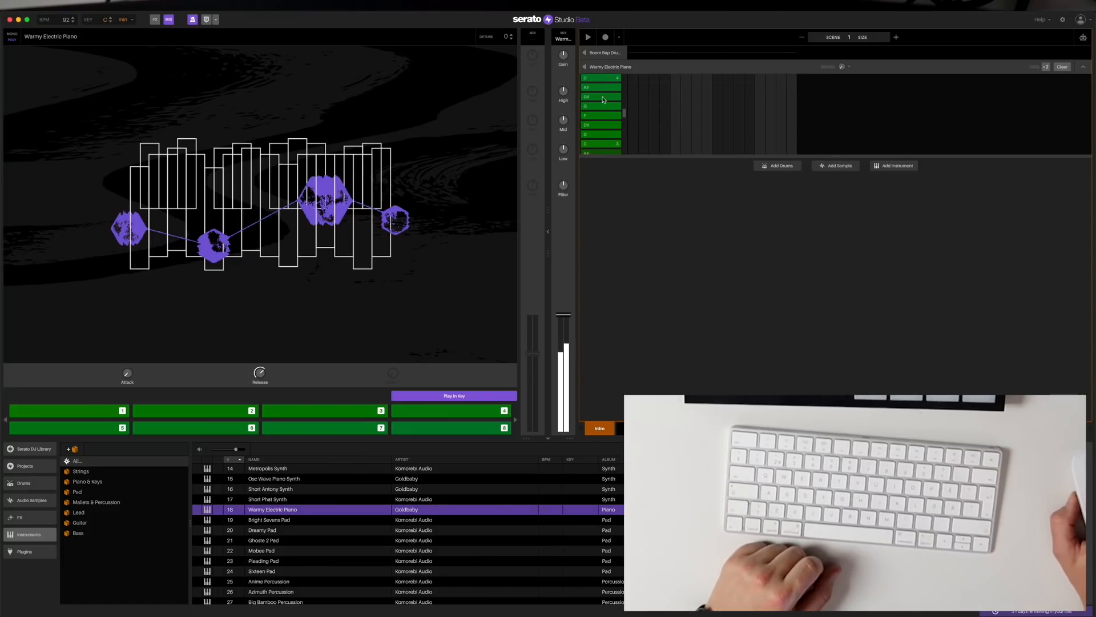
click(632, 98)
click(633, 115)
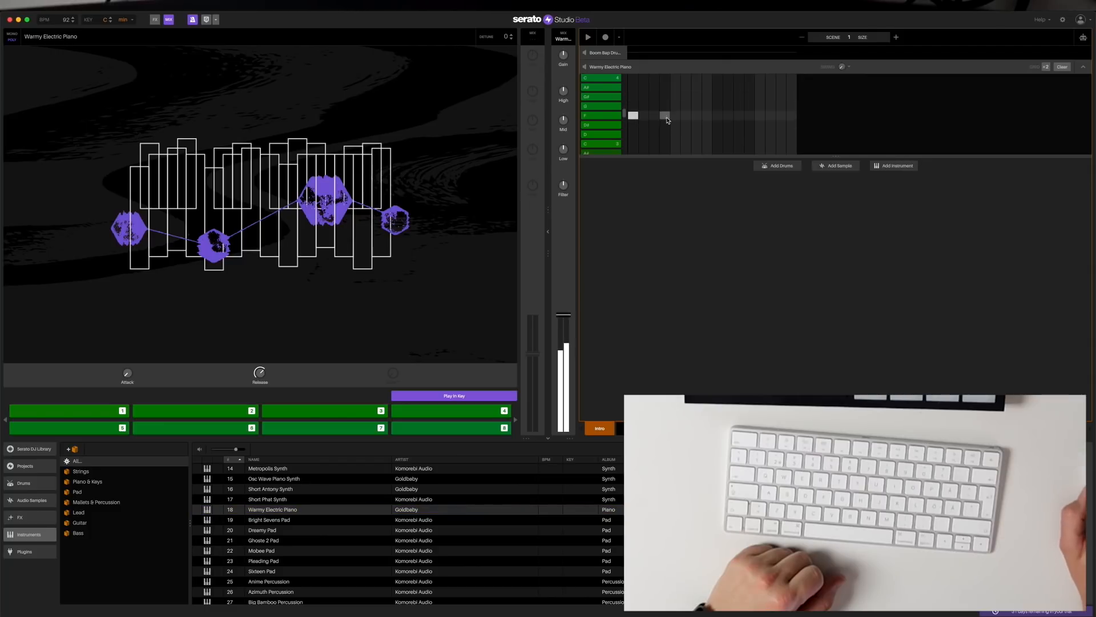
click(697, 106)
click(770, 87)
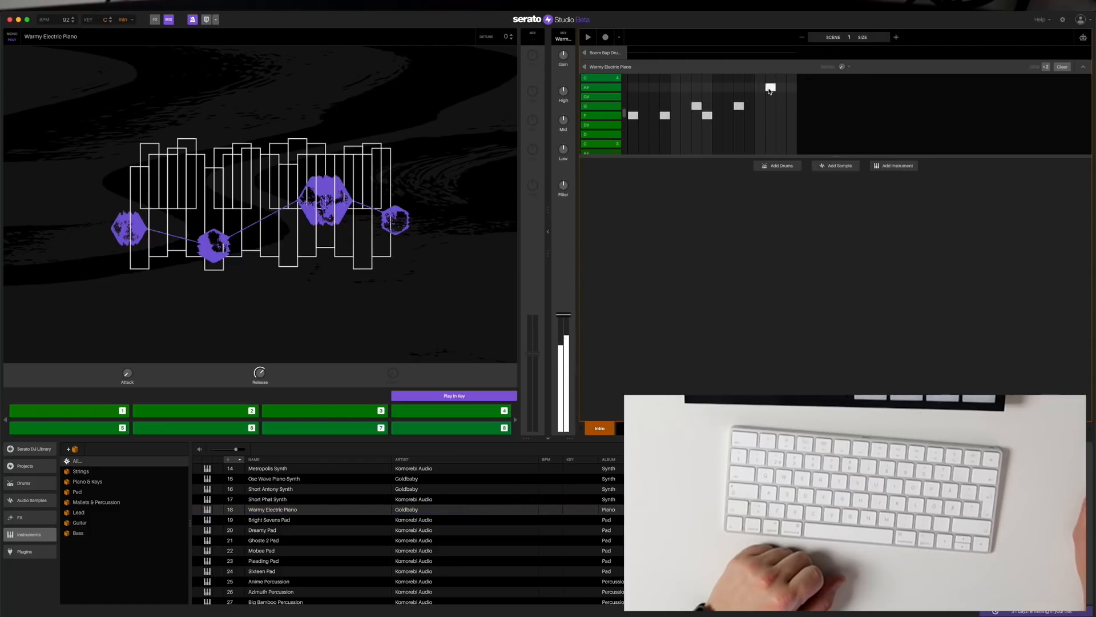
drag(772, 125, 772, 127)
key(space)
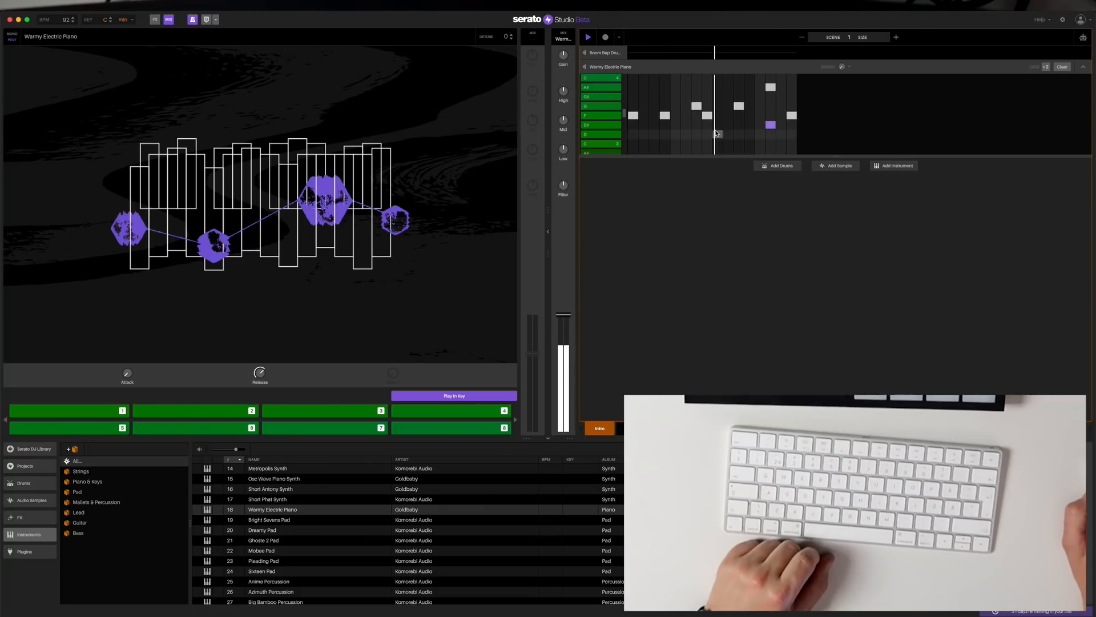
key(space)
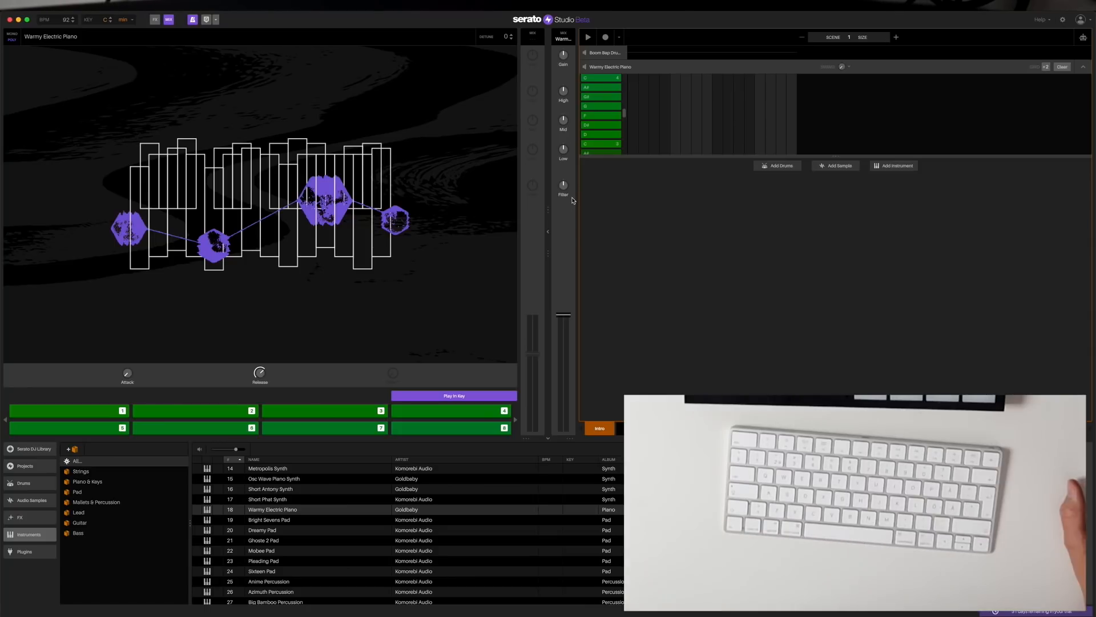
scroll(637, 121, up, 2)
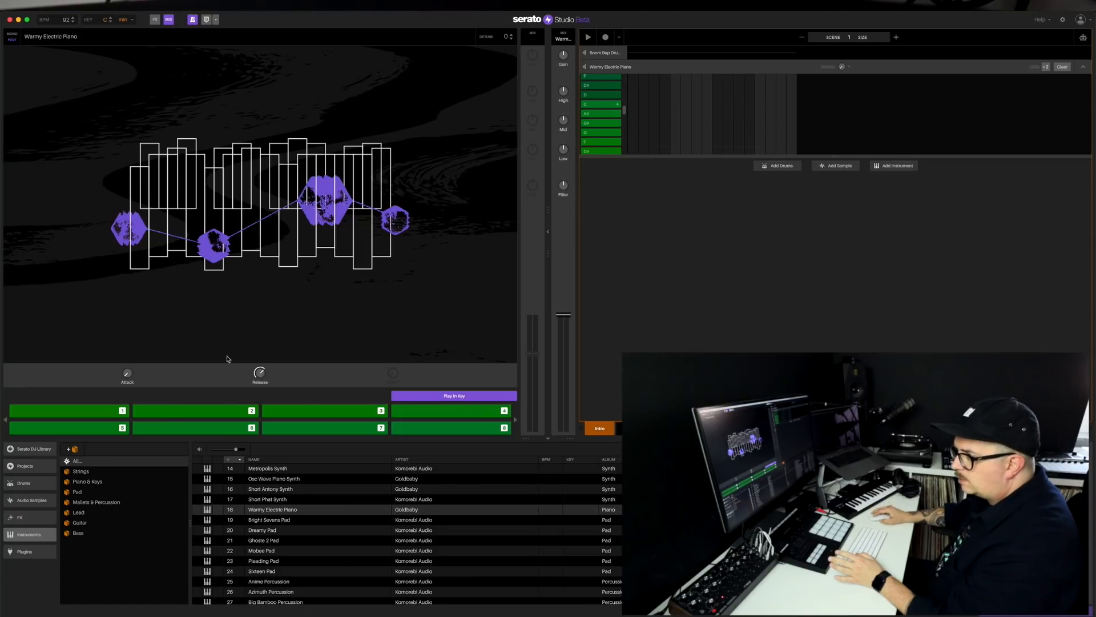
Try Decap's Feather Full on a new sample track and replace it with MSXII Sound Design's Candy Red
click(21, 506)
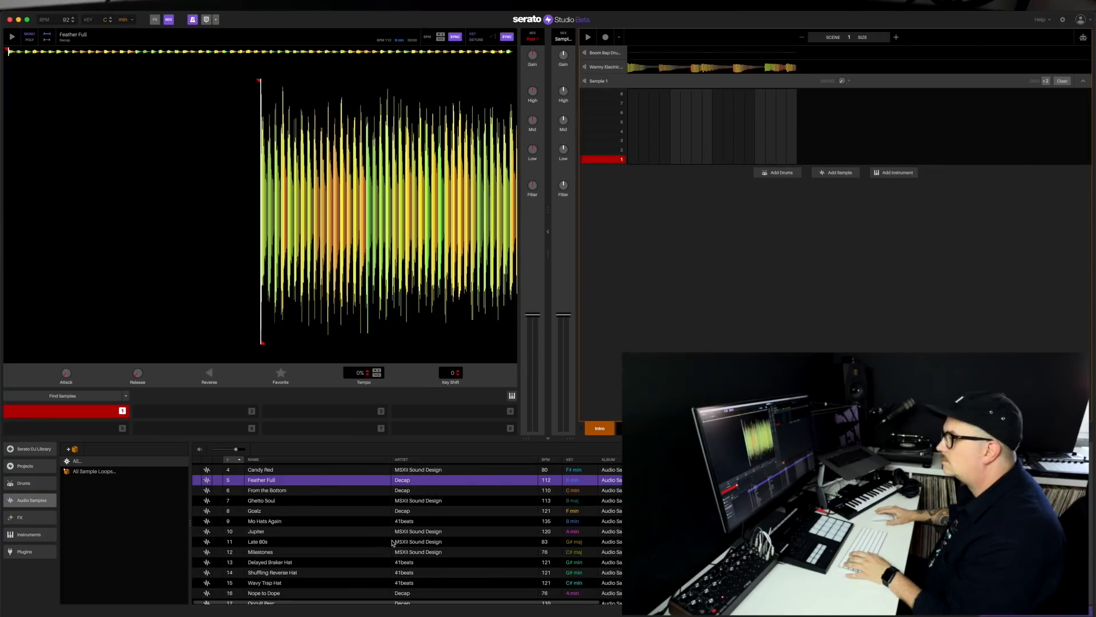
key(1)
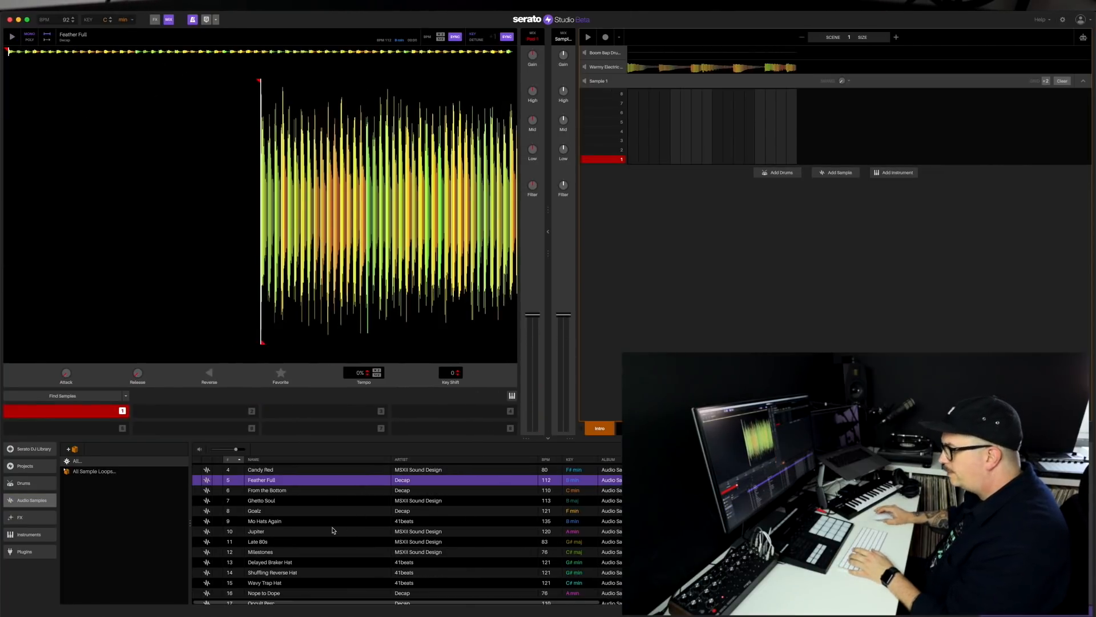
scroll(312, 564, down, 3)
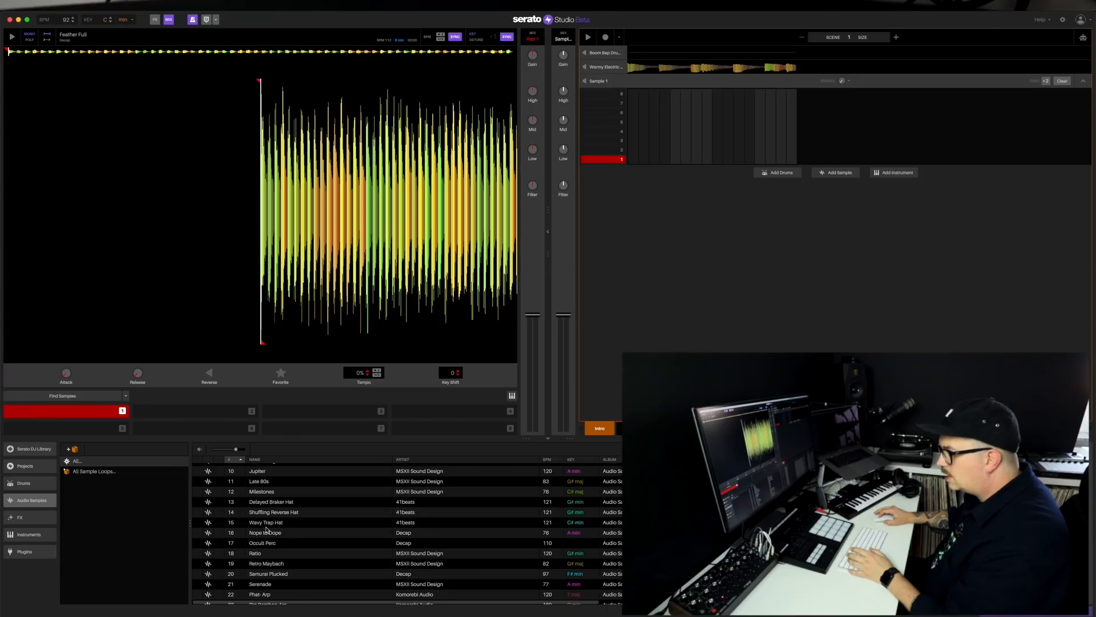
scroll(285, 528, up, 5)
click(496, 499)
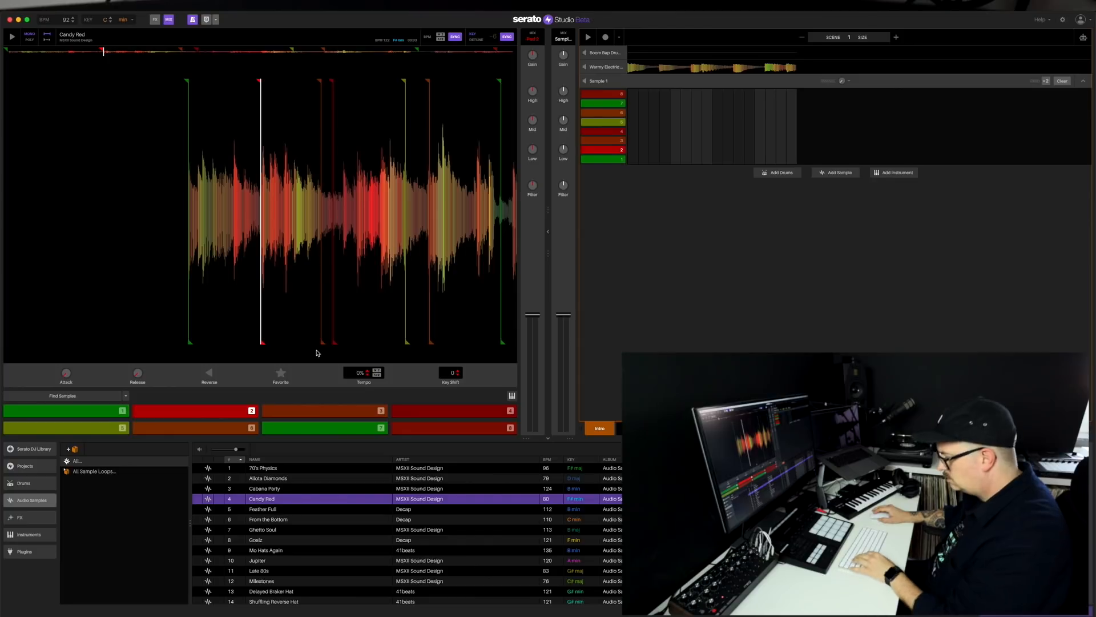
Play the Candy Red sample slices on pads 1 to 7
key(1)
key(2)
key(3)
key(4)
key(5)
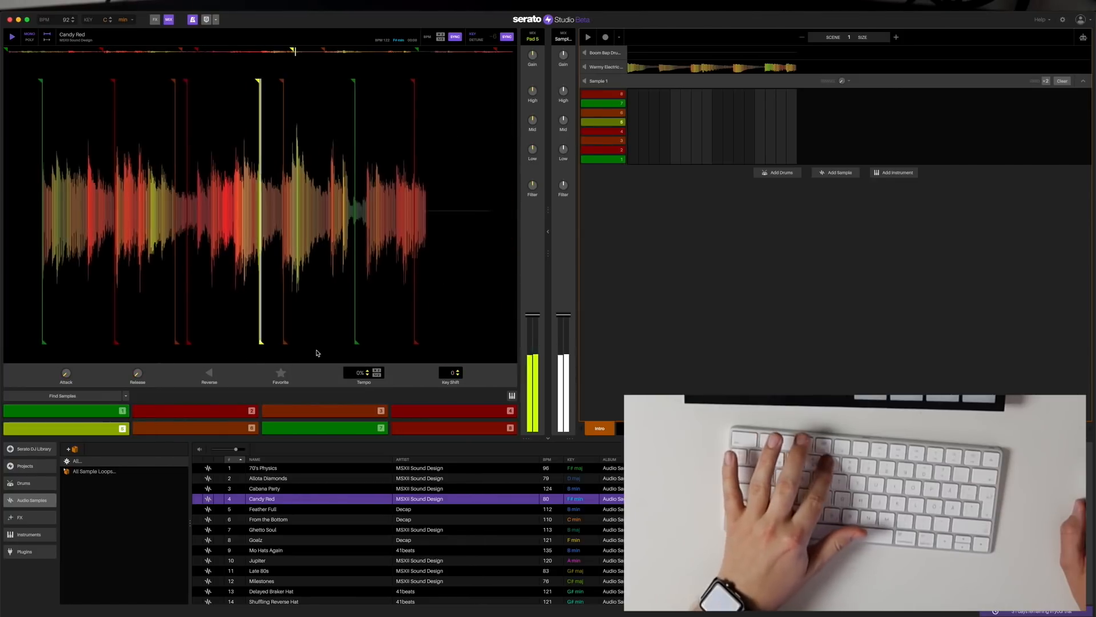
key(6)
key(7)
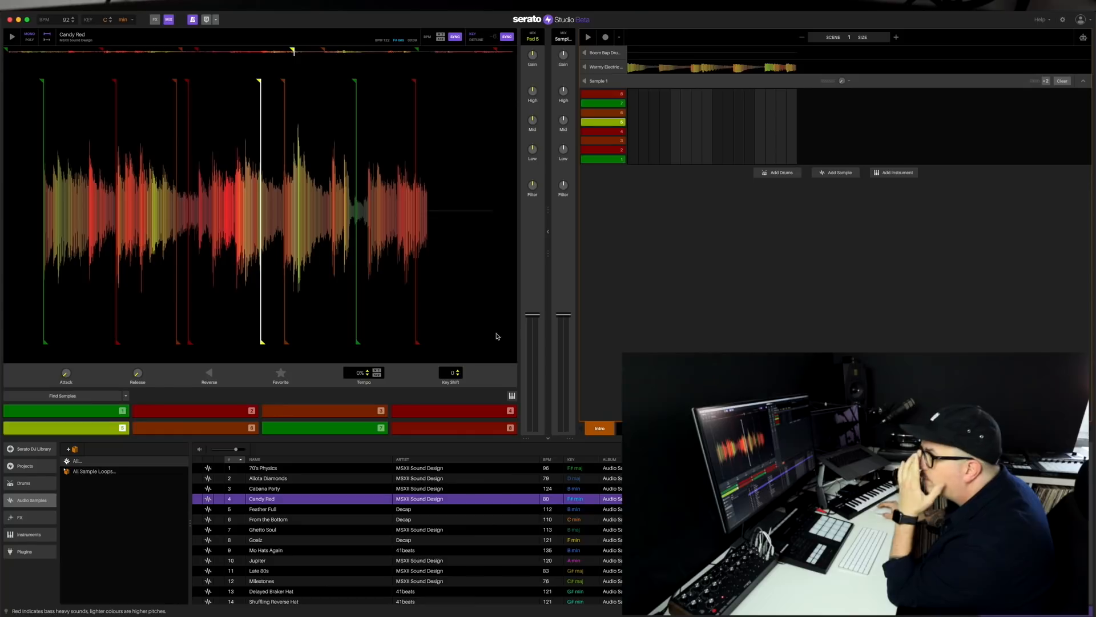
Switch to Finder and import the a-sad-orchestral-string-story WAV from the 2019 05 folder into a new audio samples crate
click(11, 147)
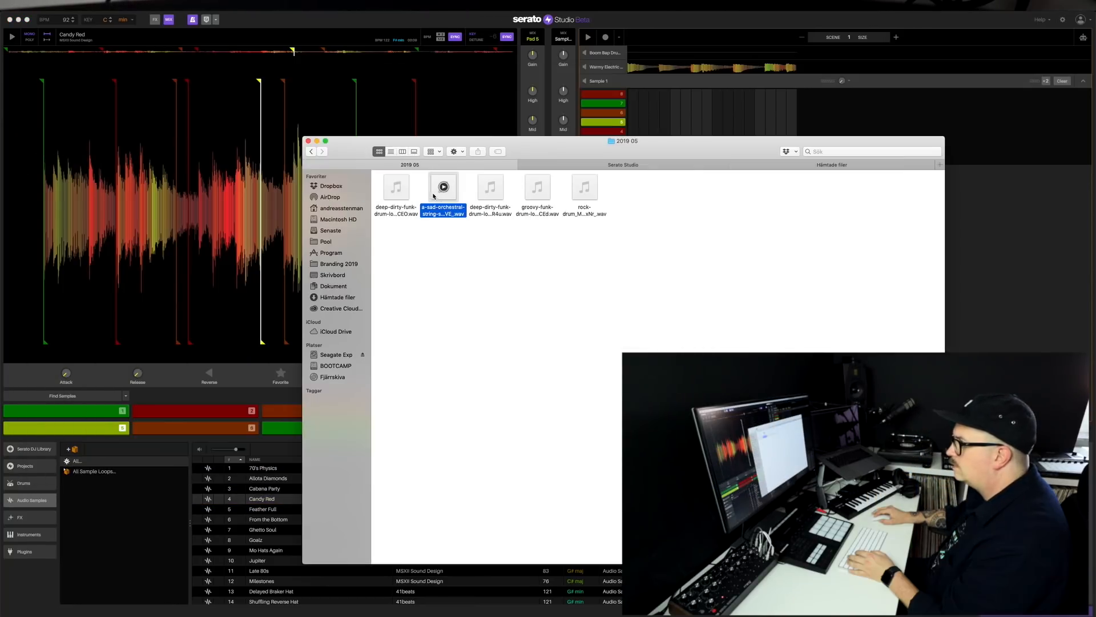
drag(434, 196, 94, 505)
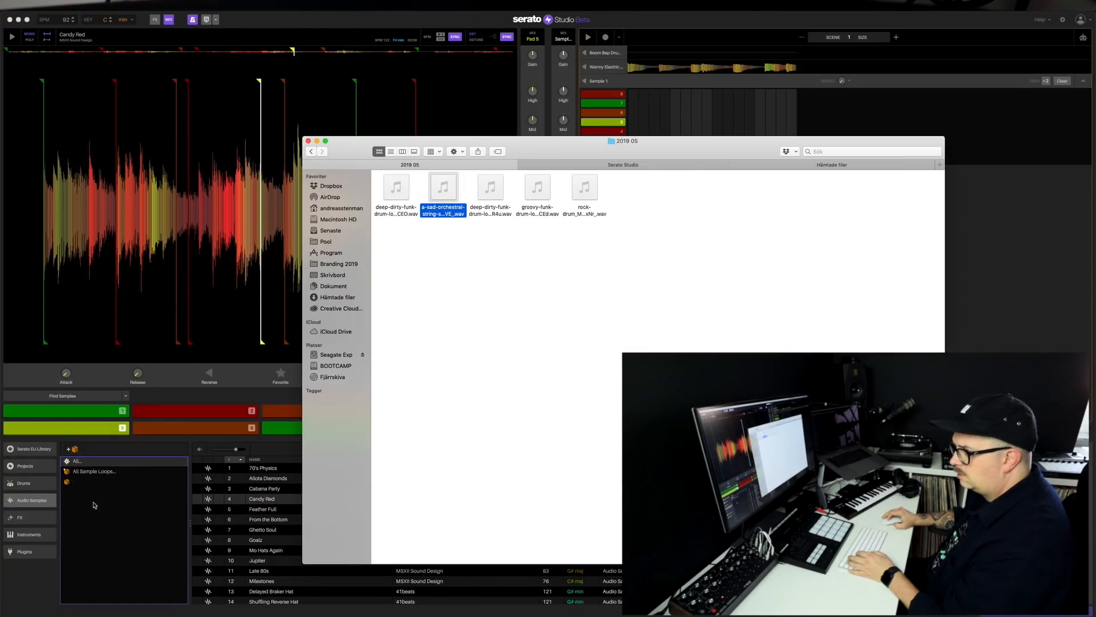
click(94, 505)
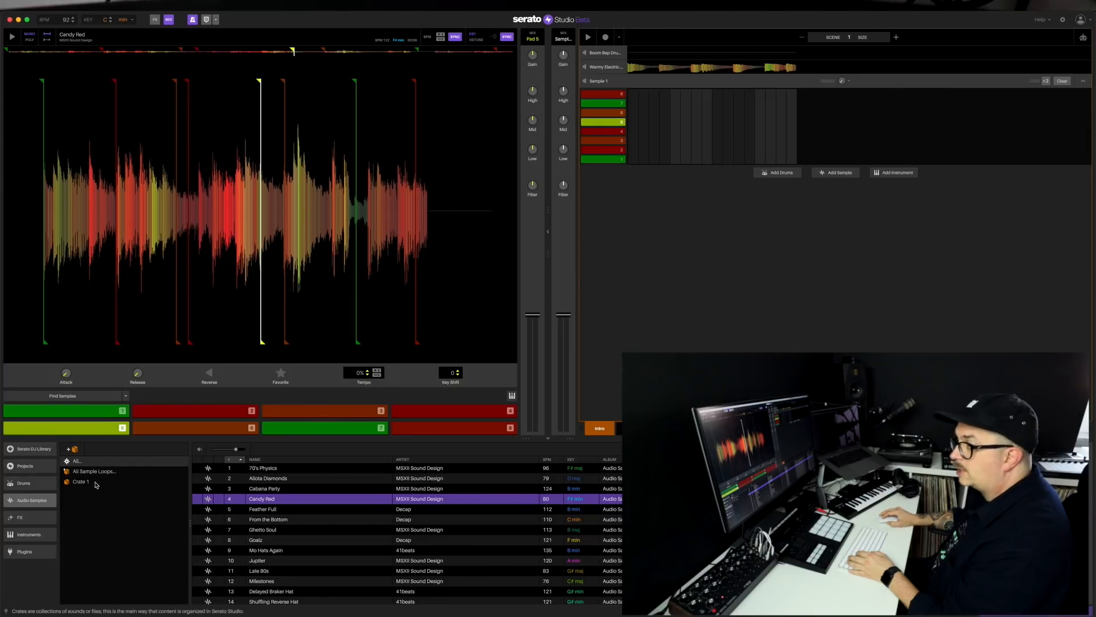
Open the new crate and load the a-sad-orchestral-string-story sample onto the sample track
click(89, 483)
drag(359, 471, 140, 358)
drag(80, 415, 81, 416)
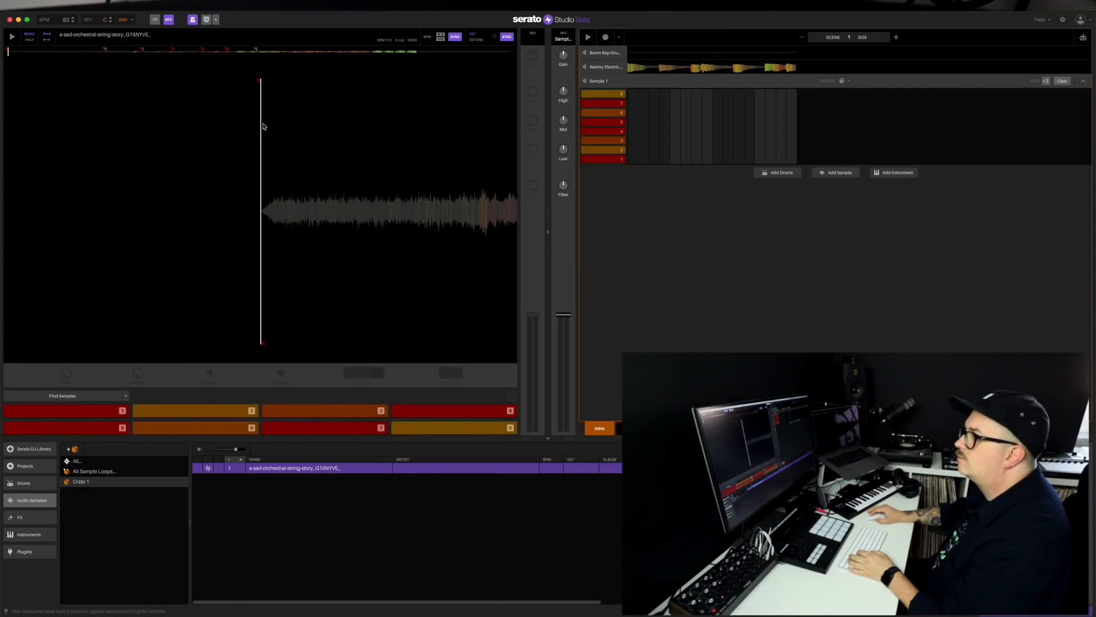
Play the orchestral string sample's slices on pads 1 to 4
key(1)
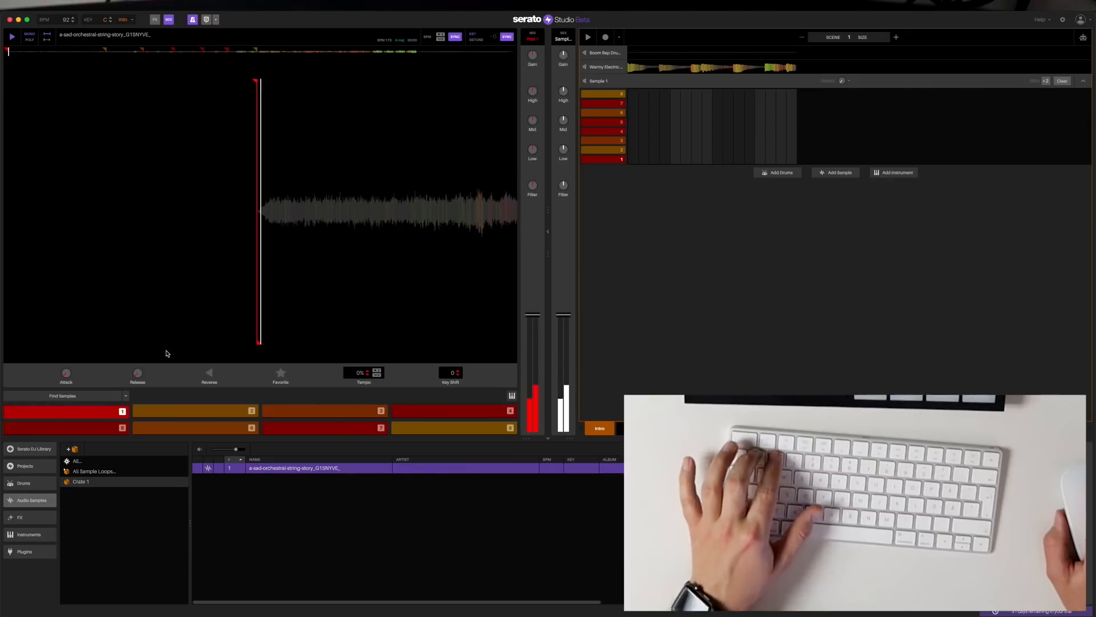
key(2)
key(3)
key(4)
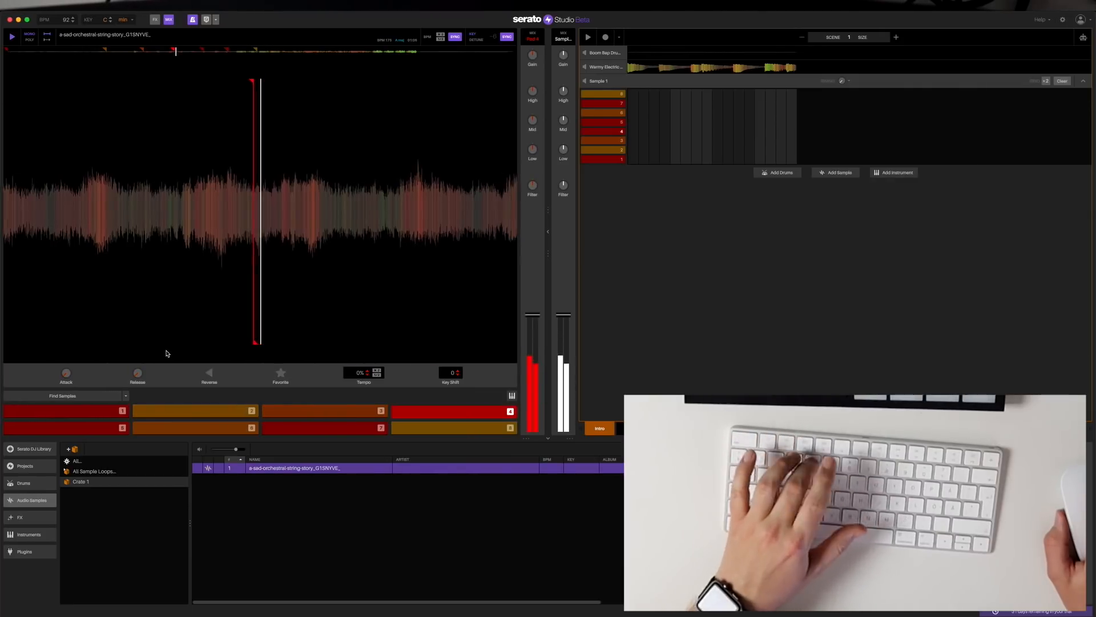
Play the orchestral string slices on pads 5 and 3, and generate a new set of slices with Find Samples
key(5)
key(3)
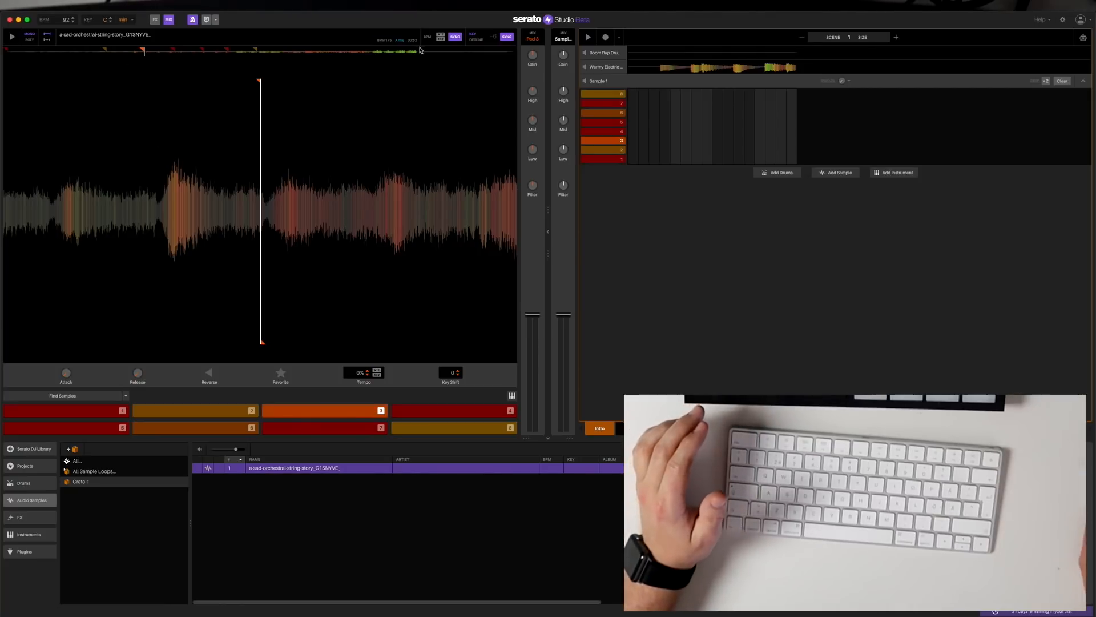
click(73, 396)
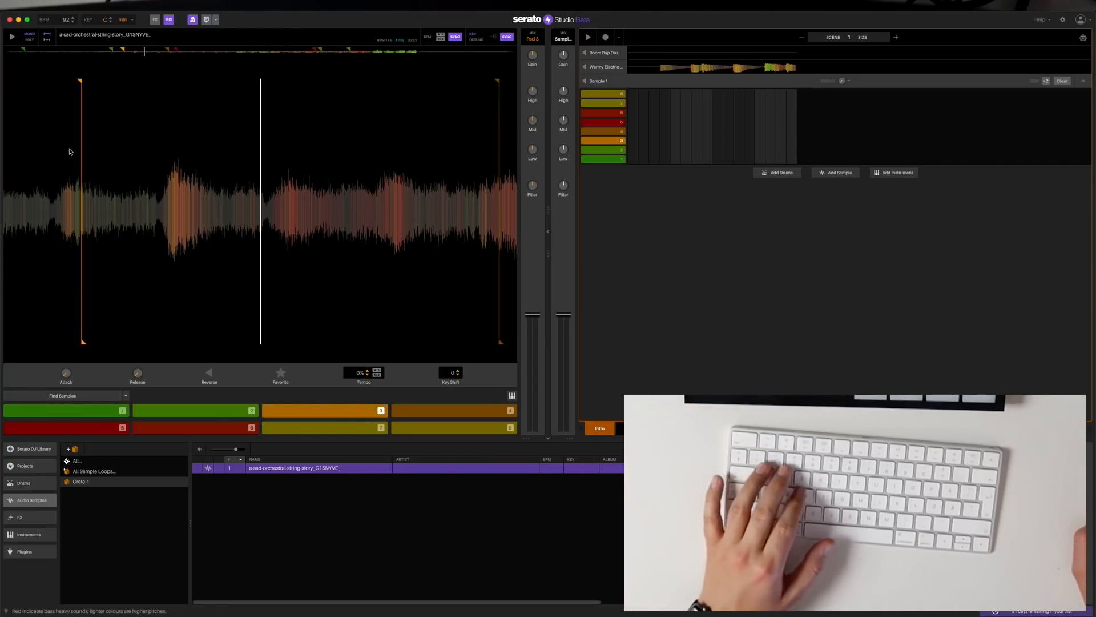
Play the newly found string slices across the eight pads, ending on pad 1
key(1)
key(2)
key(3)
key(4)
key(q)
key(2)
key(r)
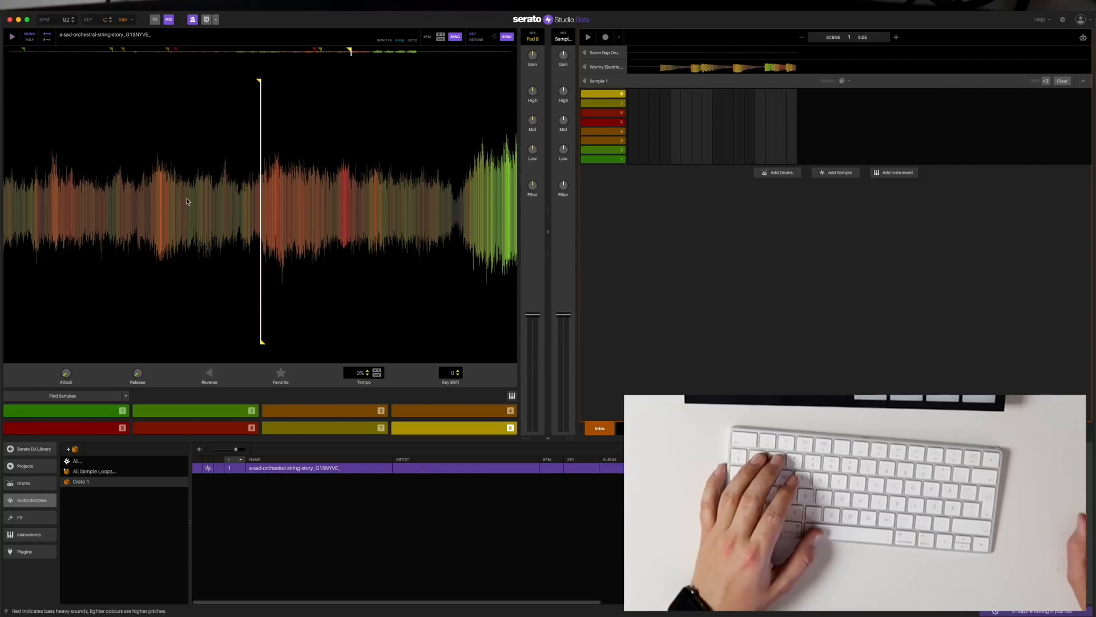
key(1)
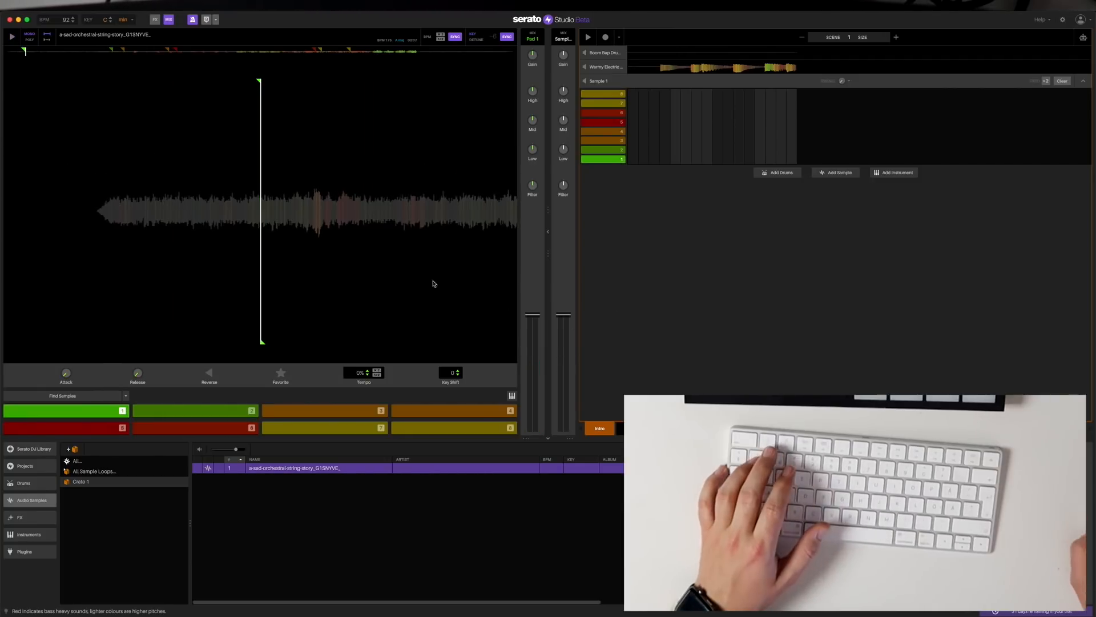
Try keyboard mode on a single string slice, playing pads 1 to 4 up and down as notes, and return to the slice pads
click(510, 397)
key(1)
key(2)
key(3)
key(4)
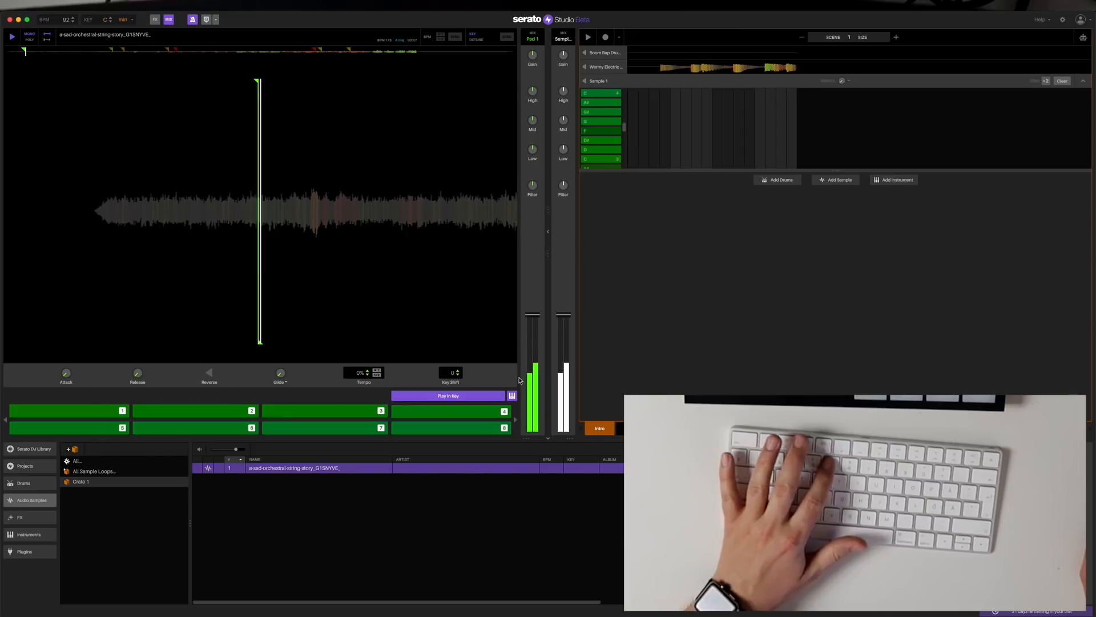
key(3)
key(2)
key(1)
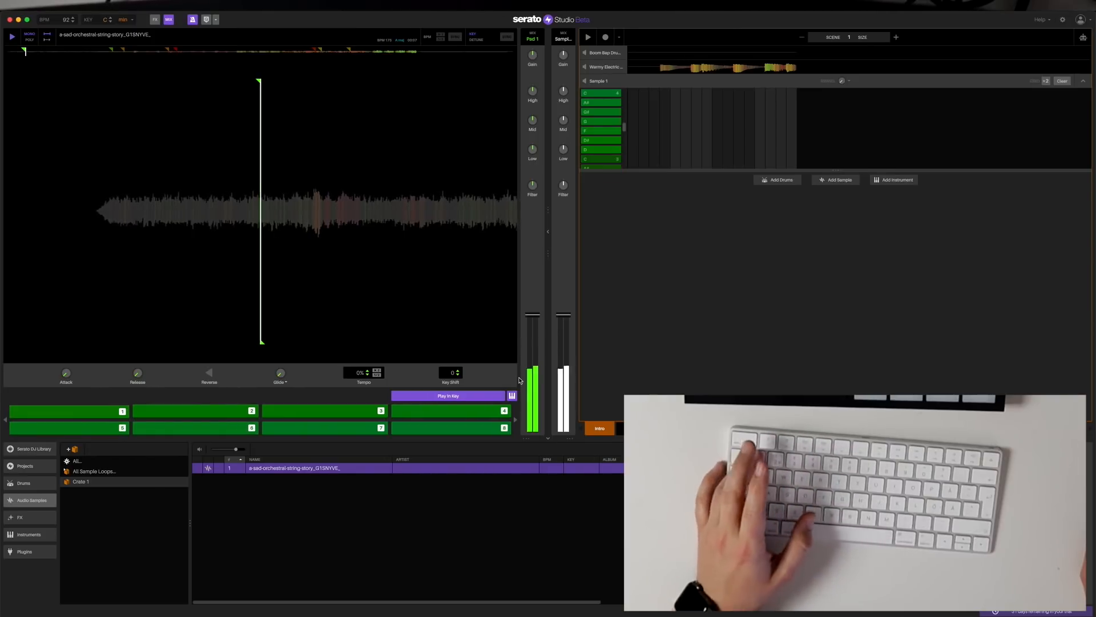
click(511, 396)
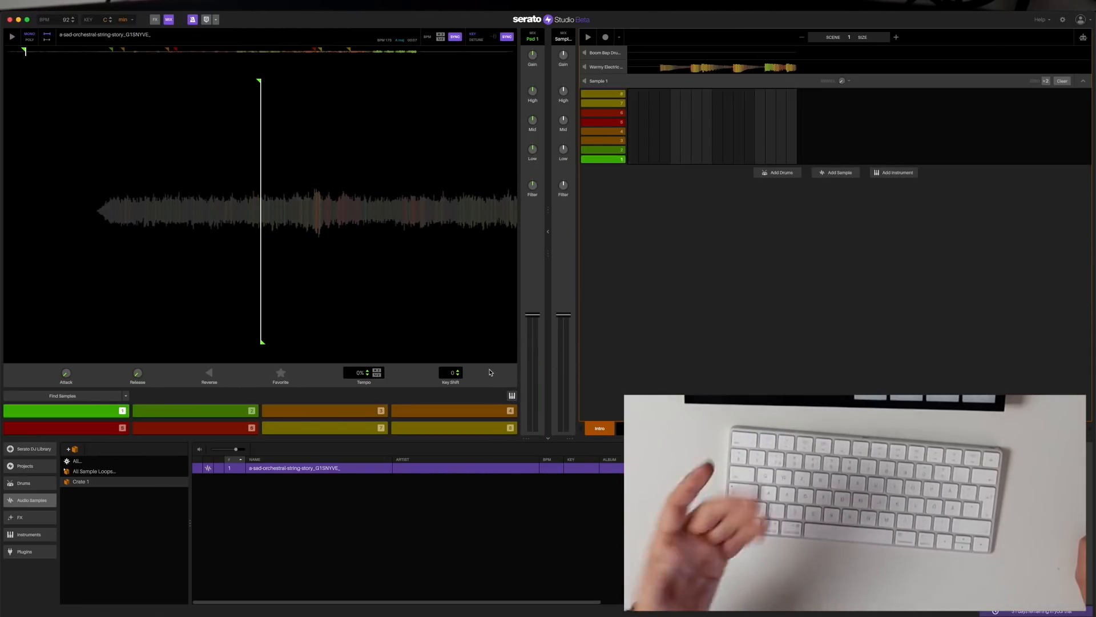
click(512, 395)
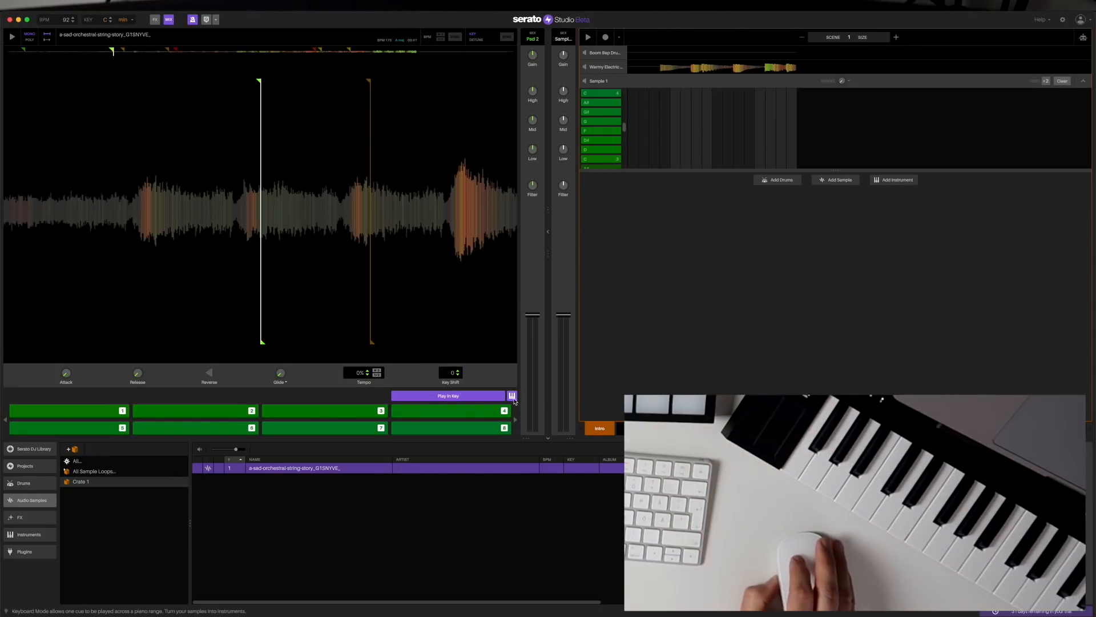
click(513, 395)
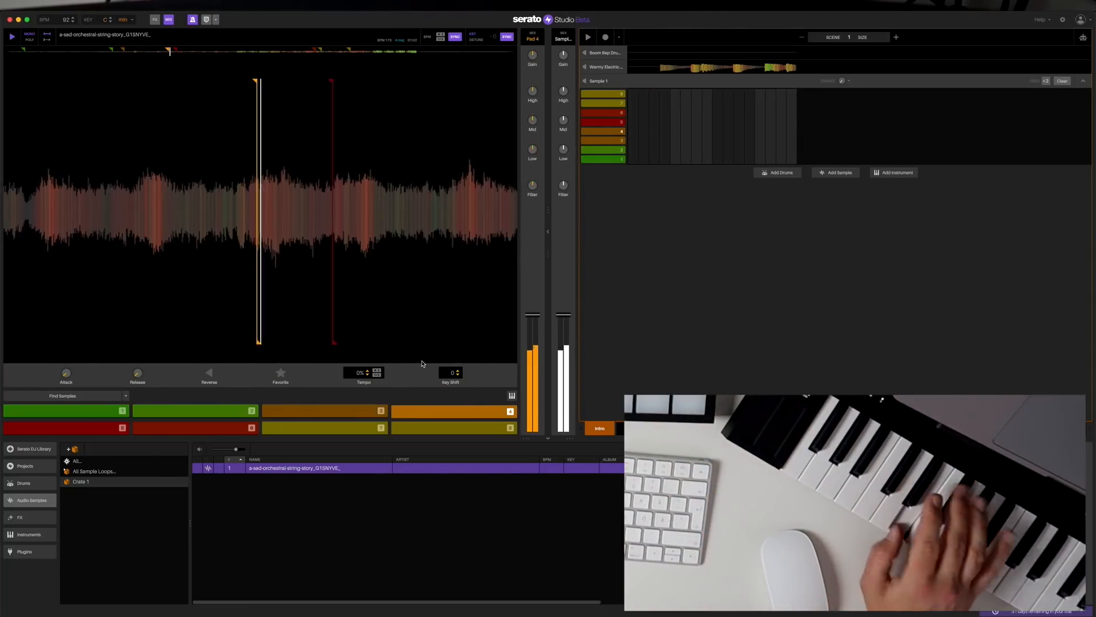
Play the string sample's slices in order on pads 1 to 7
key(1)
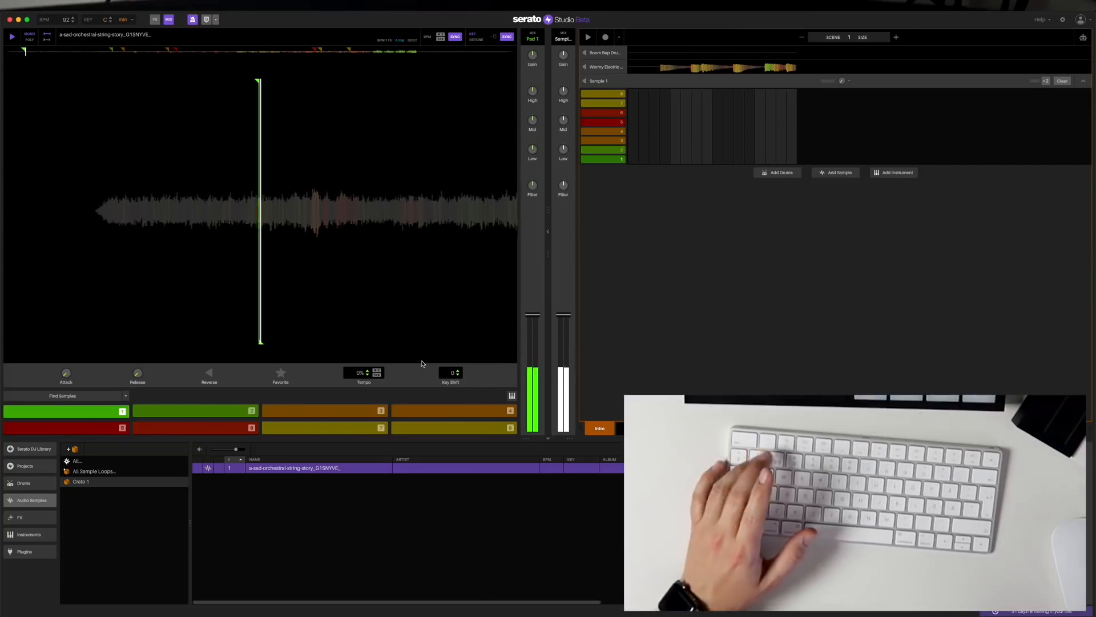
key(2)
key(3)
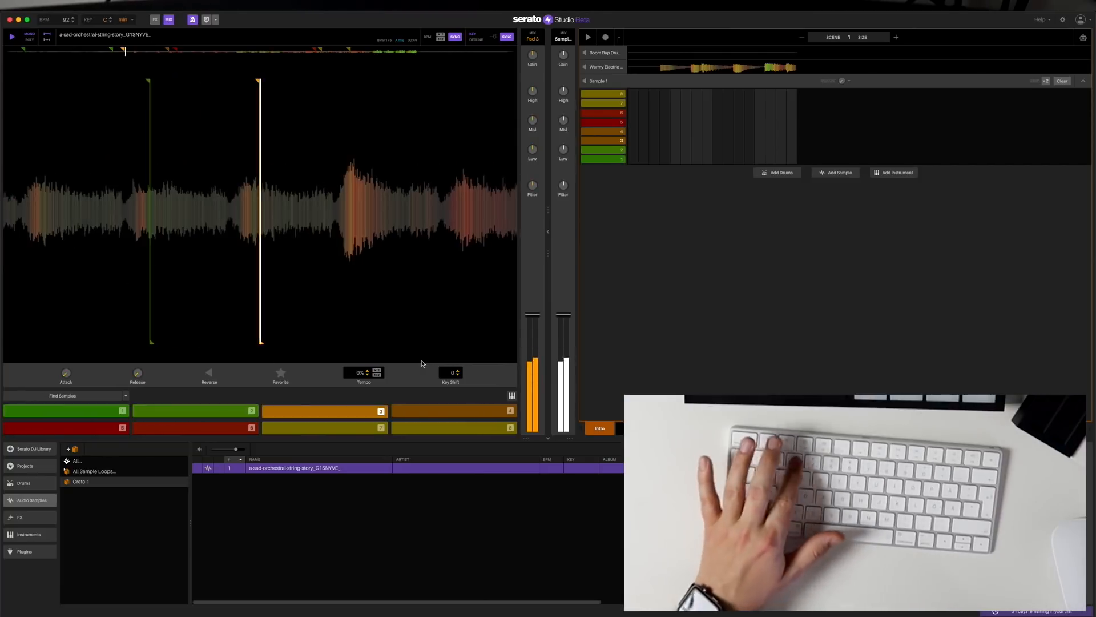
key(4)
key(5)
key(6)
key(7)
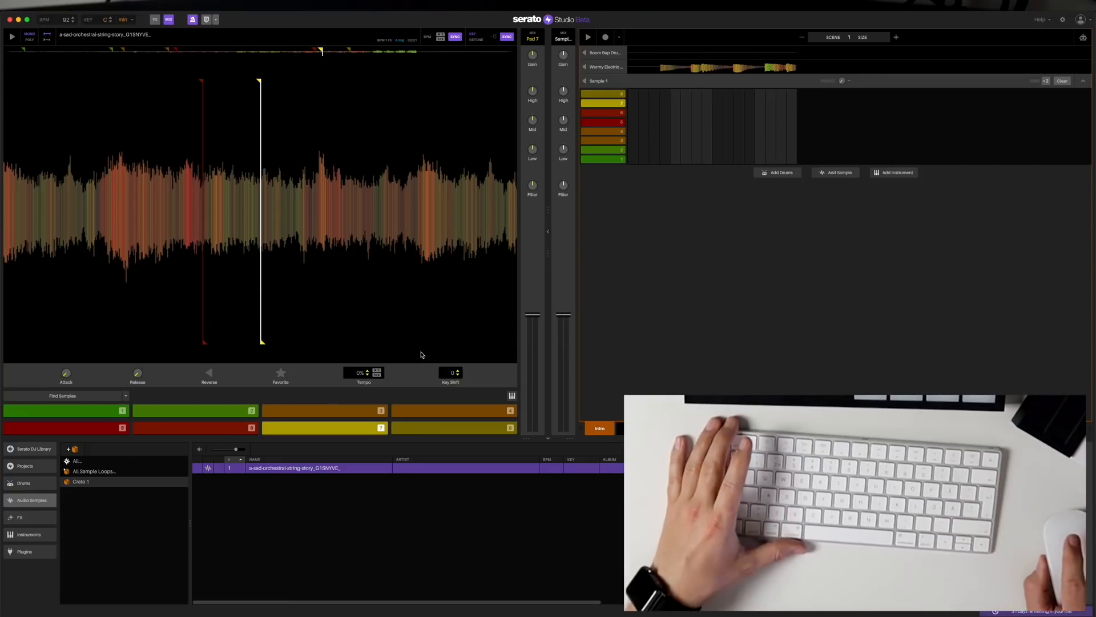
Open the Warmy Electric Piano track, switch to the Boom Bap Drum Kit, and play its kick, snare, open hi-hat and clap pads
click(605, 68)
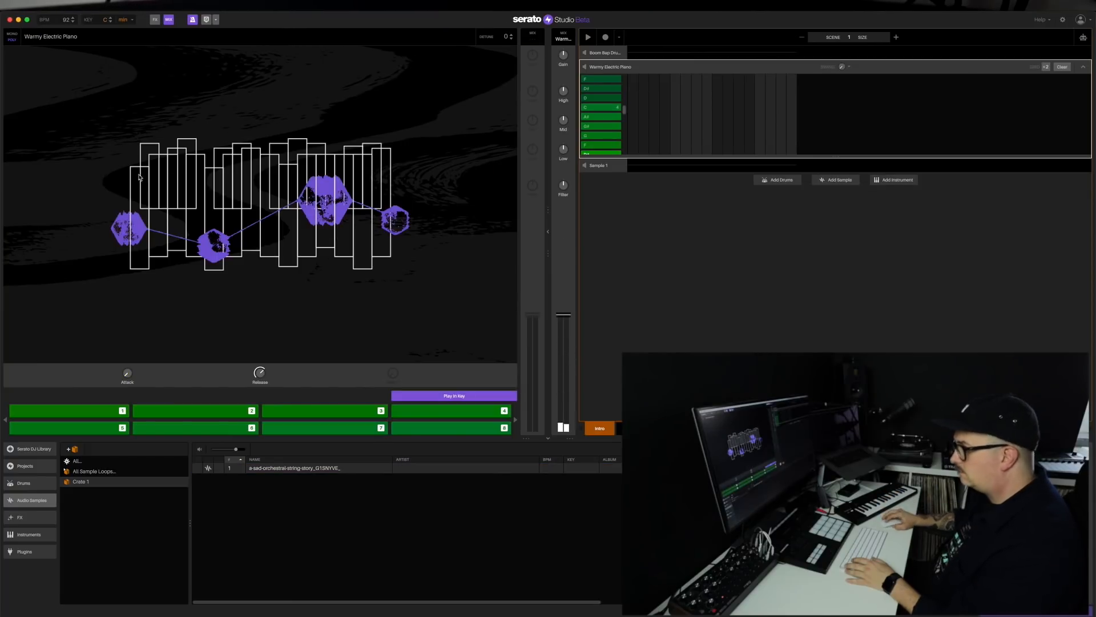
click(606, 55)
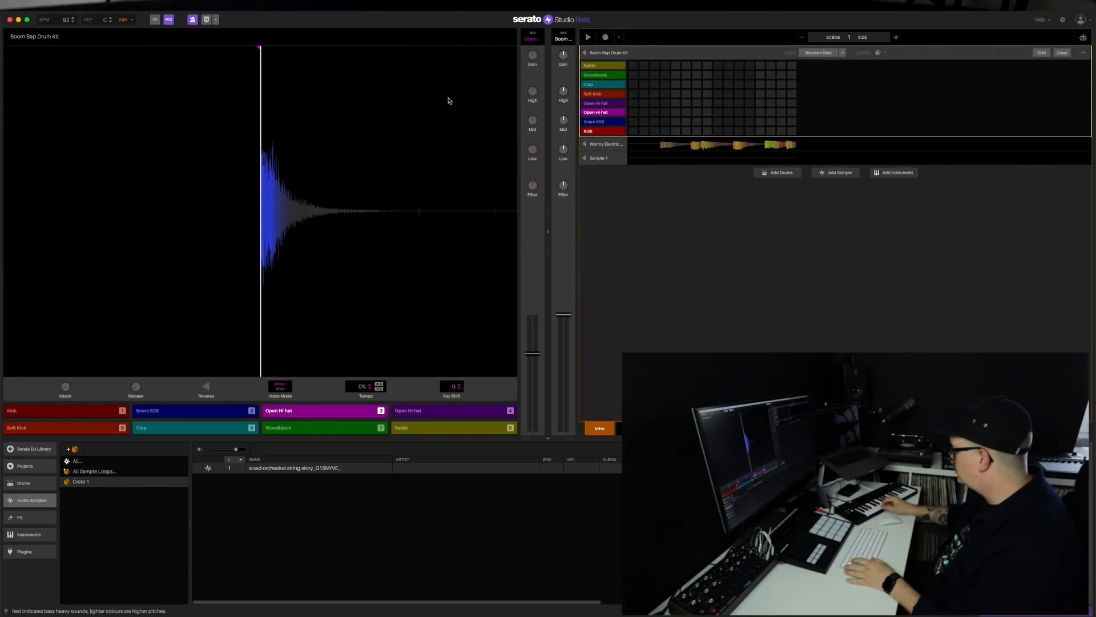
key(1)
key(2)
key(3)
key(4)
key(6)
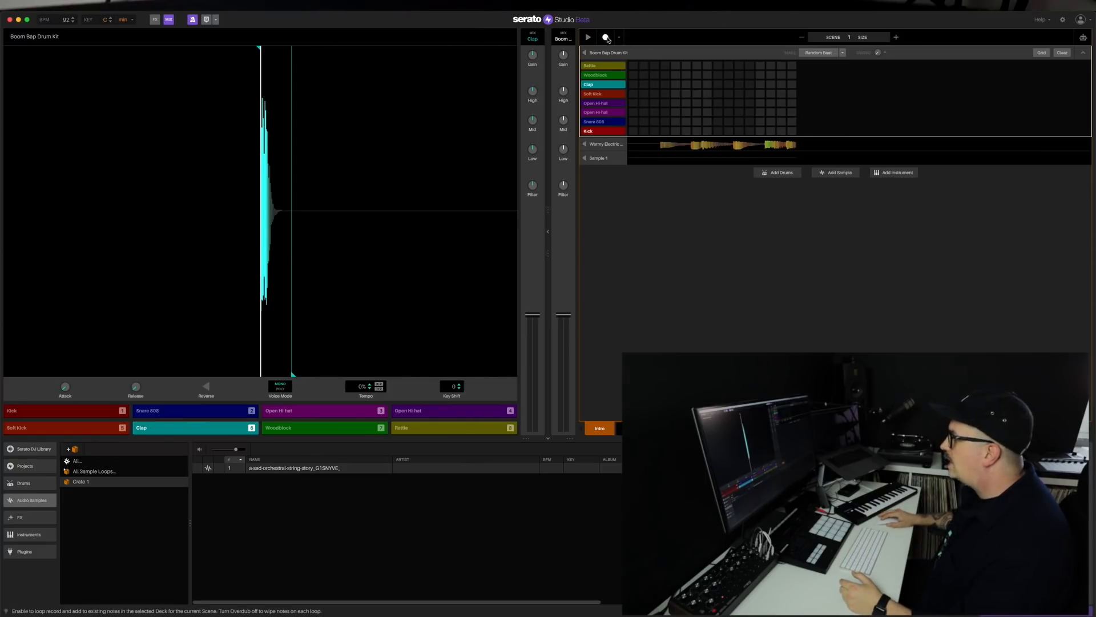
key(1)
key(2)
key(3)
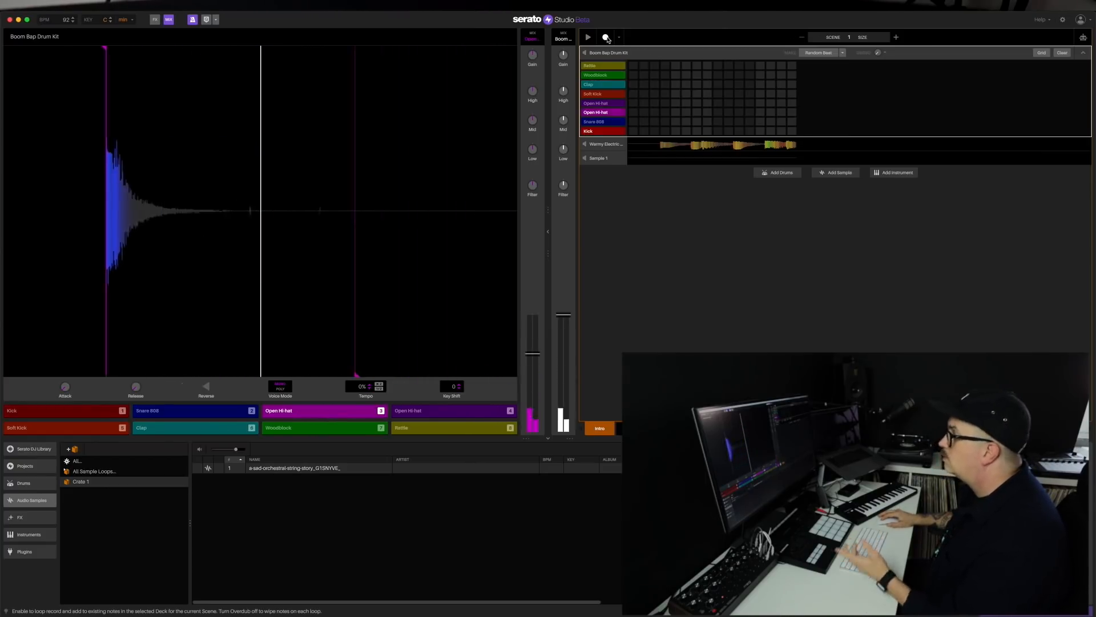
Record a live drum pattern with kick on steps 1, 9, 11, 15, snare on 5, 13, and open hi-hat on every odd step
click(606, 38)
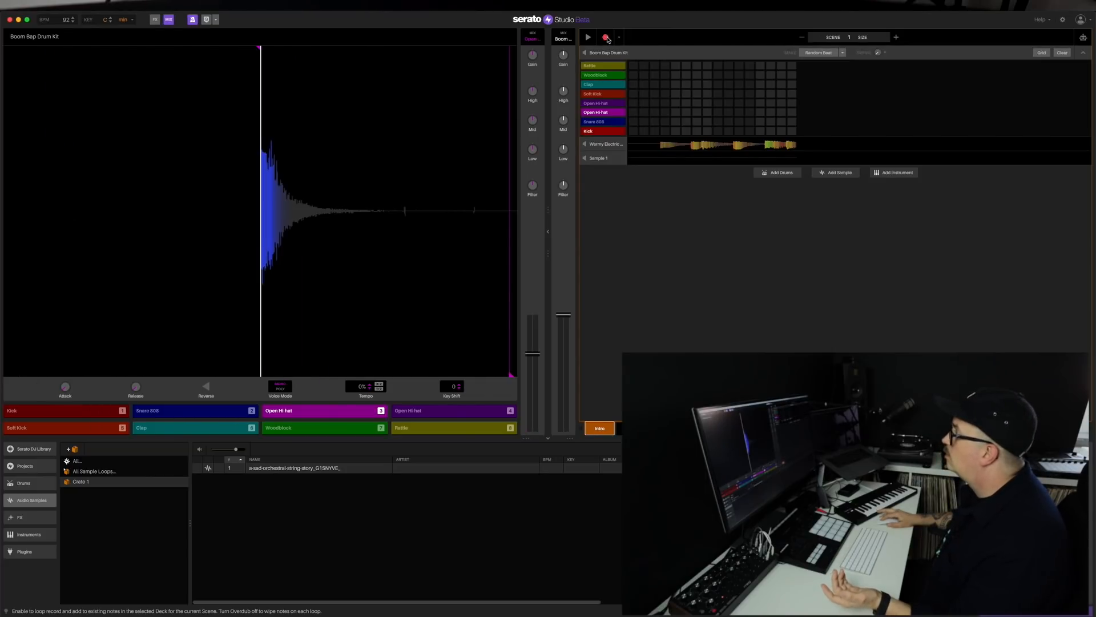
key(1)
key(3)
key(3)
key(3)
key(2)
key(3)
key(1)
key(3)
key(3)
key(1)
key(3)
key(2)
key(3)
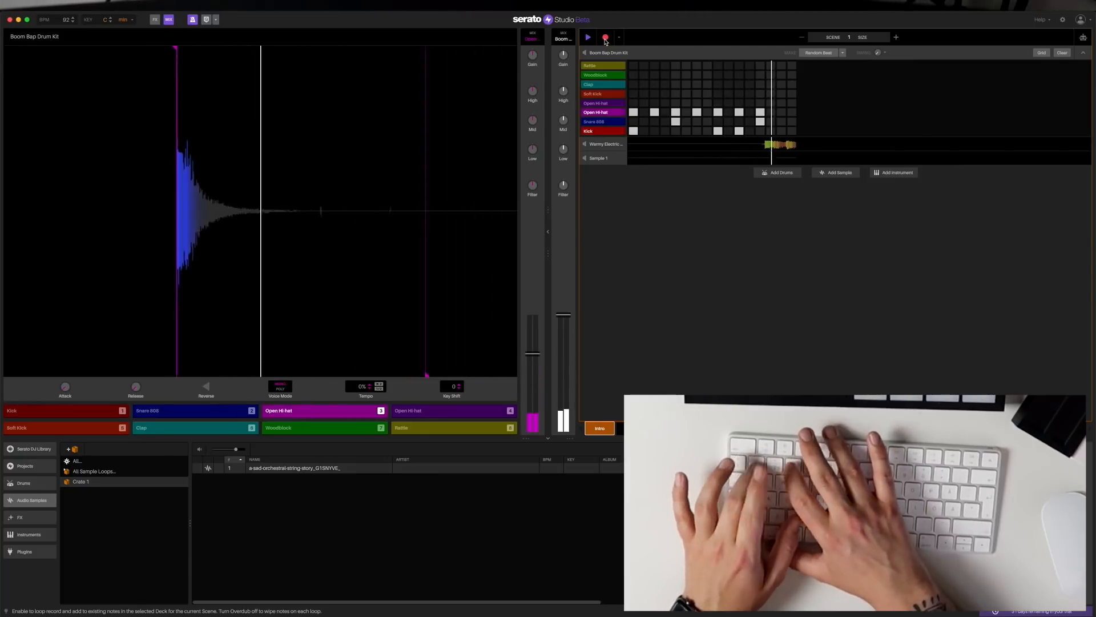
key(1)
key(3)
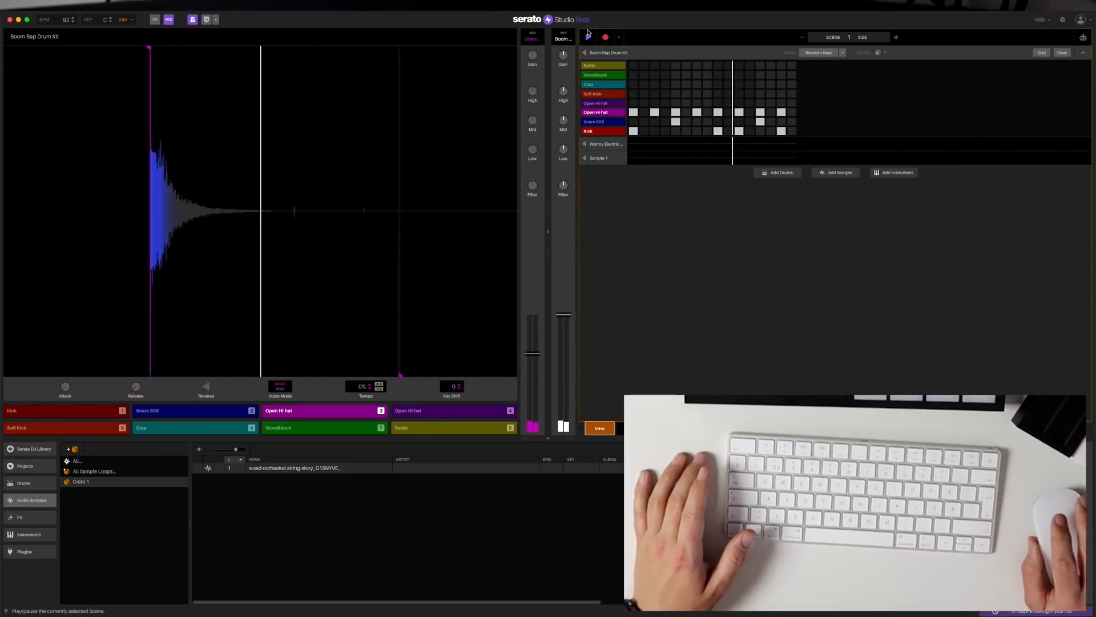
key(space)
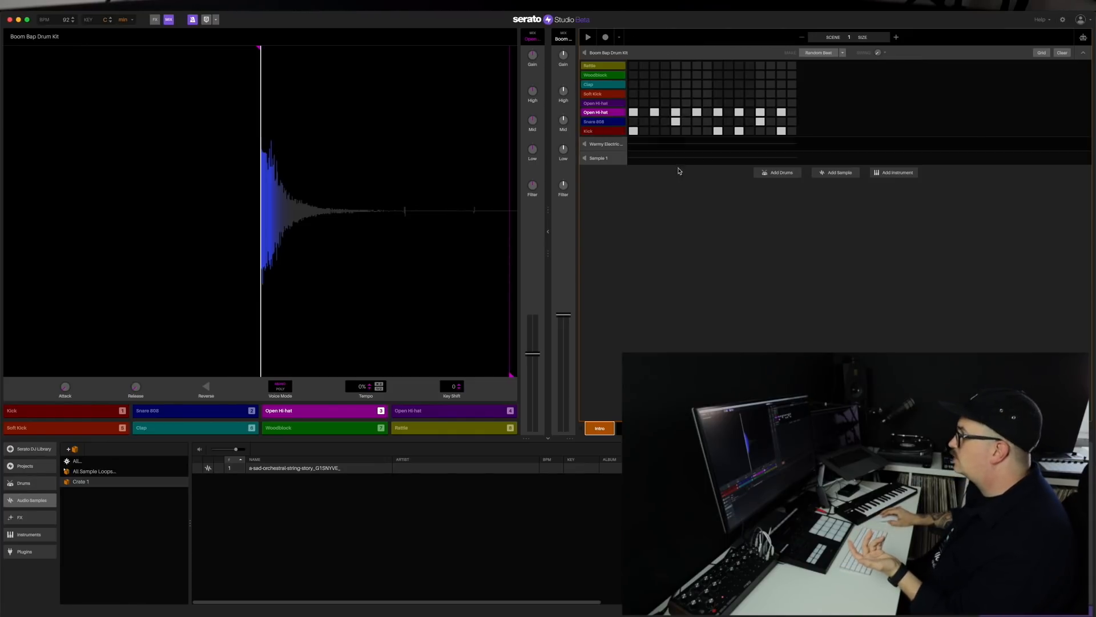
Open the Warmy Electric Piano track and extend the scene to two bars
click(606, 147)
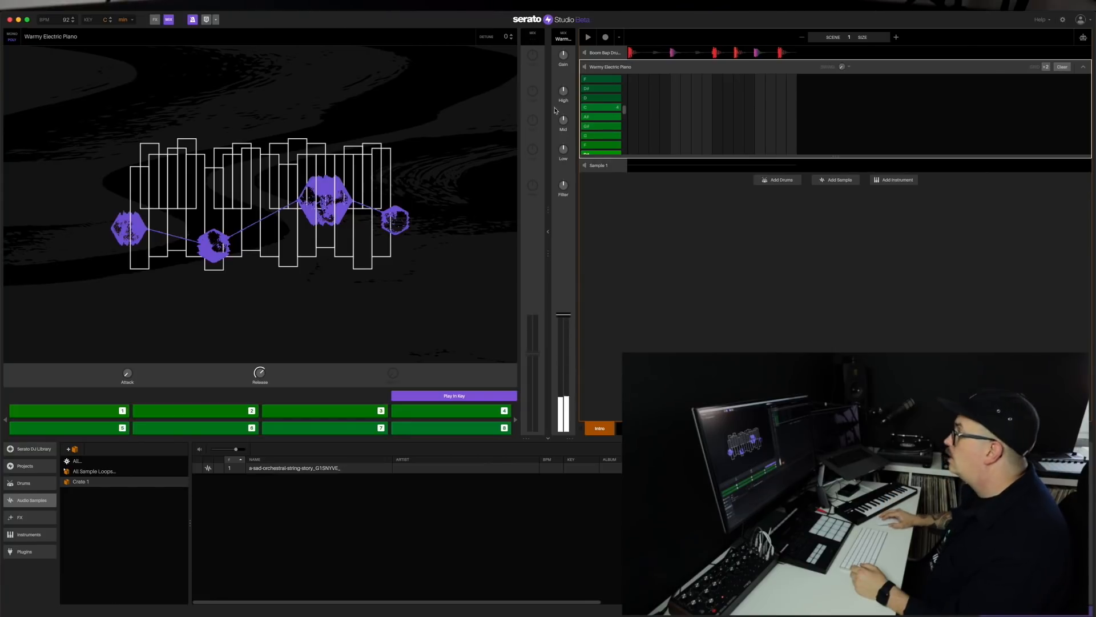
click(897, 37)
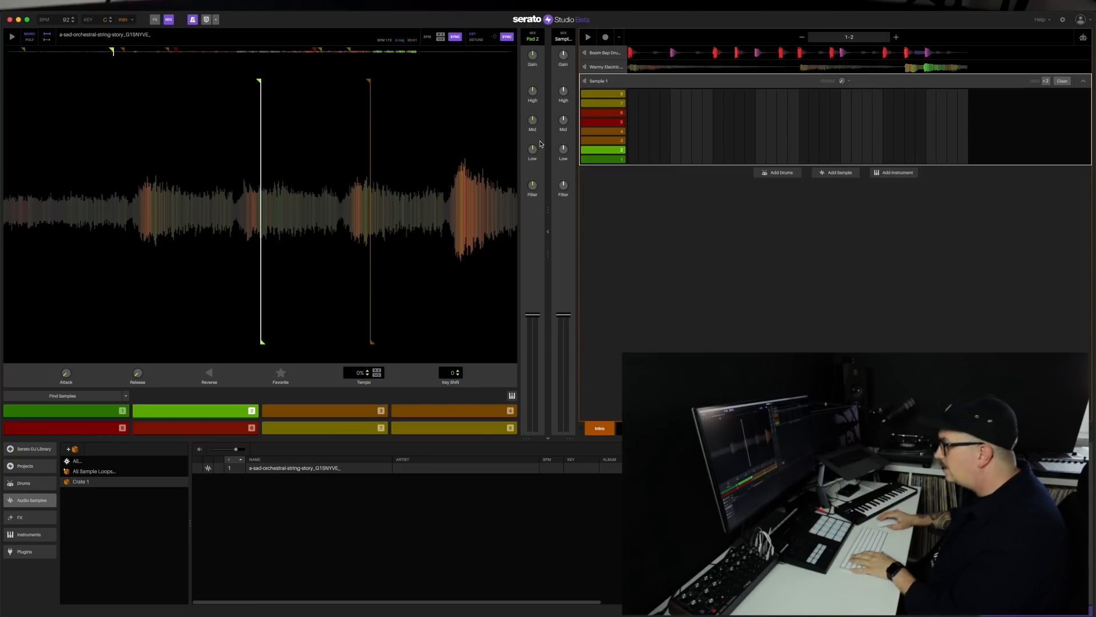
Try a key shift of -7 semitones on the string sample's pad 1 and compare it with pad 2
key(1)
key(1)
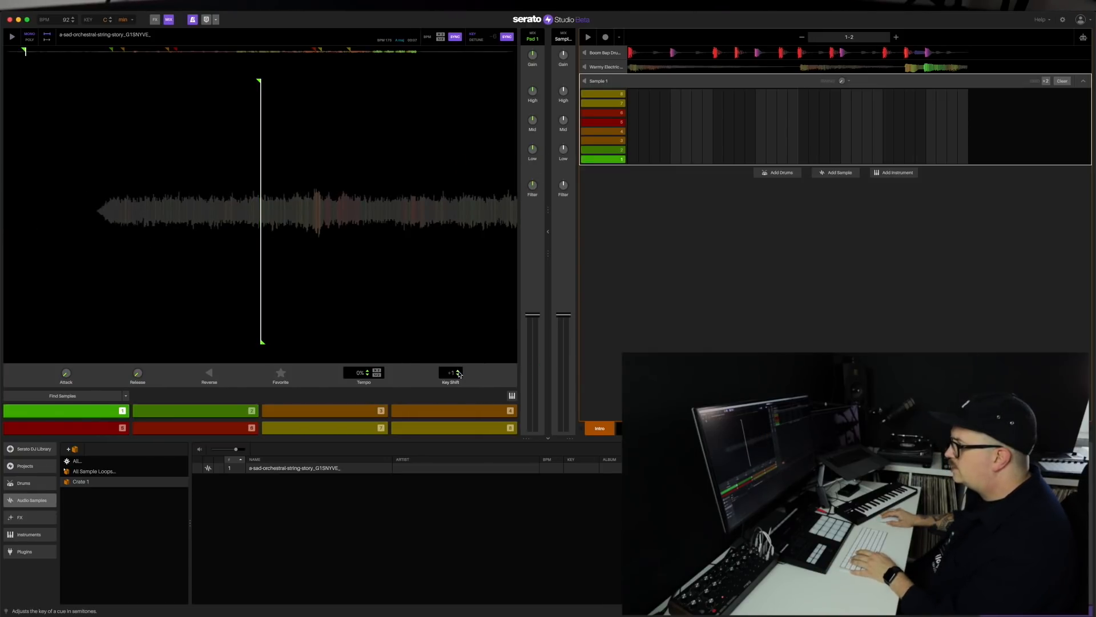
double_click(459, 372)
click(220, 416)
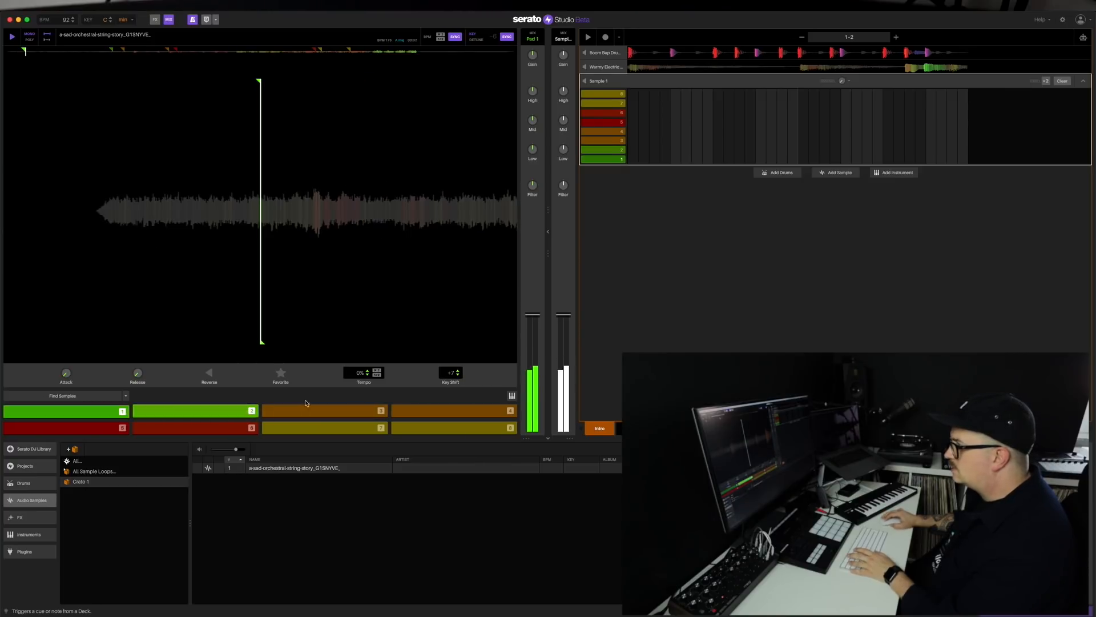
click(113, 412)
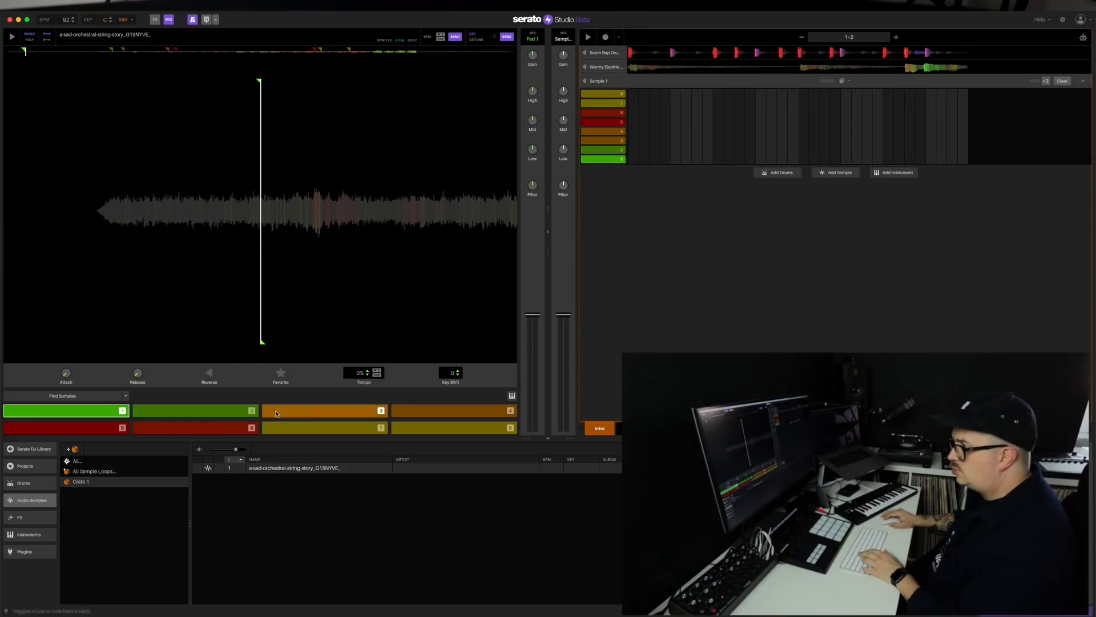
Select all the string slices, lower their key shift together, and play slices 3, 2 and 4
key(super+a)
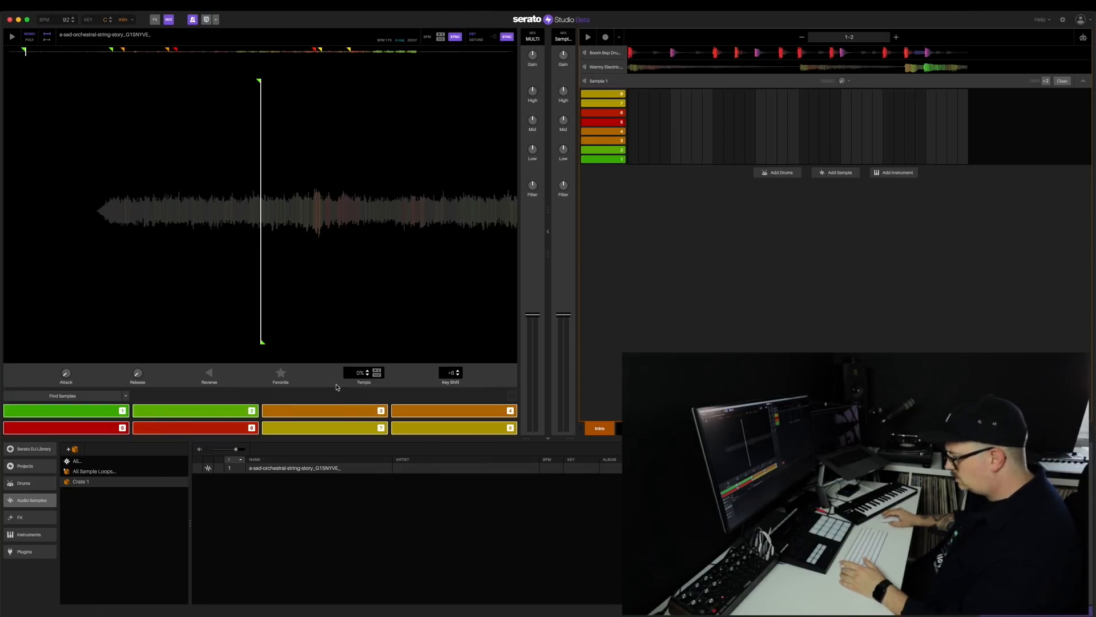
click(329, 411)
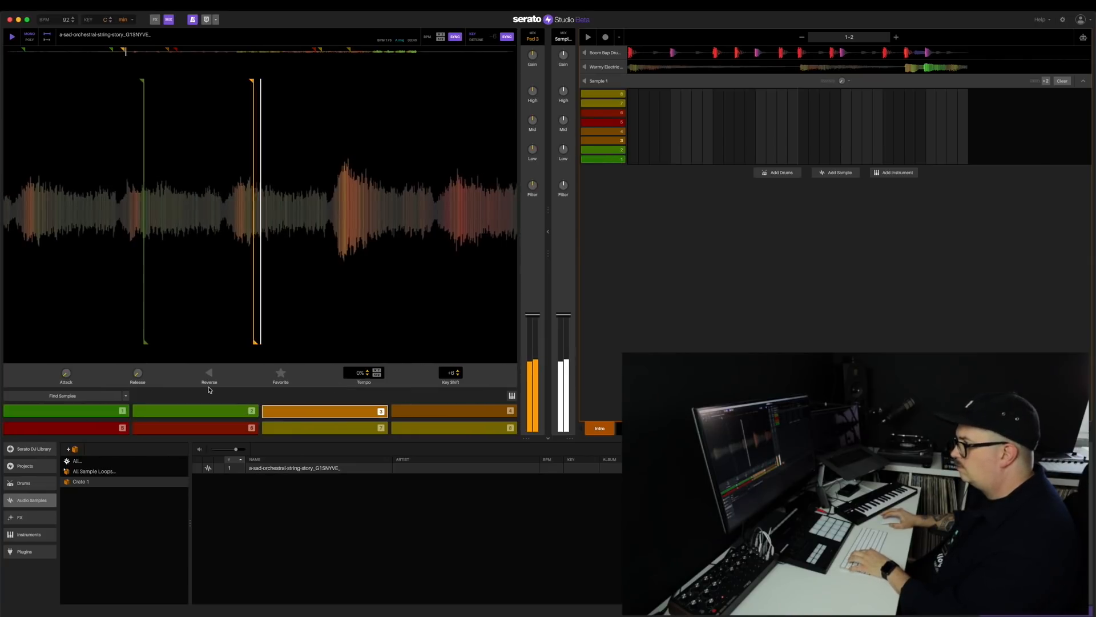
key(2)
key(4)
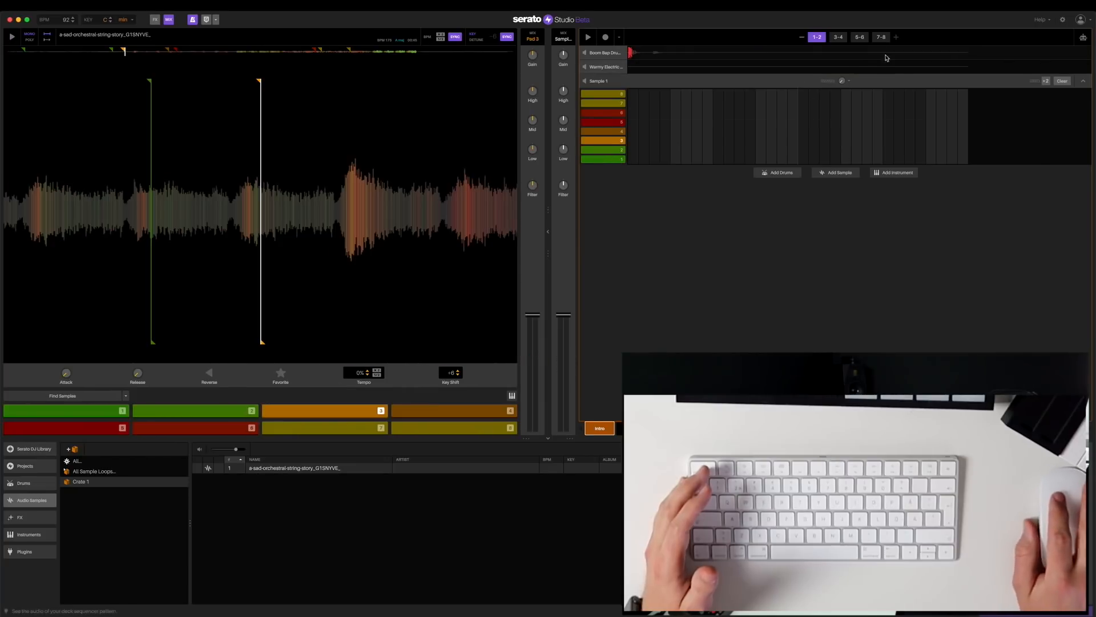
Arm recording on the Sample 1 track and record string slices 1, 2, 3 and 4 in sequence across bars 1-2
click(606, 38)
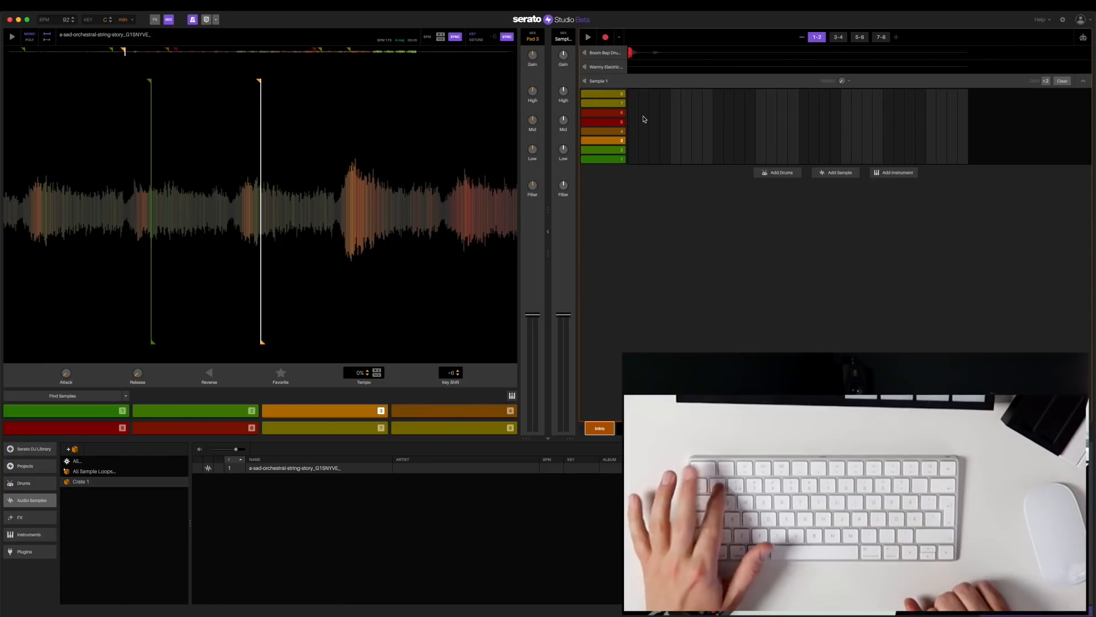
key(space)
key(1)
key(2)
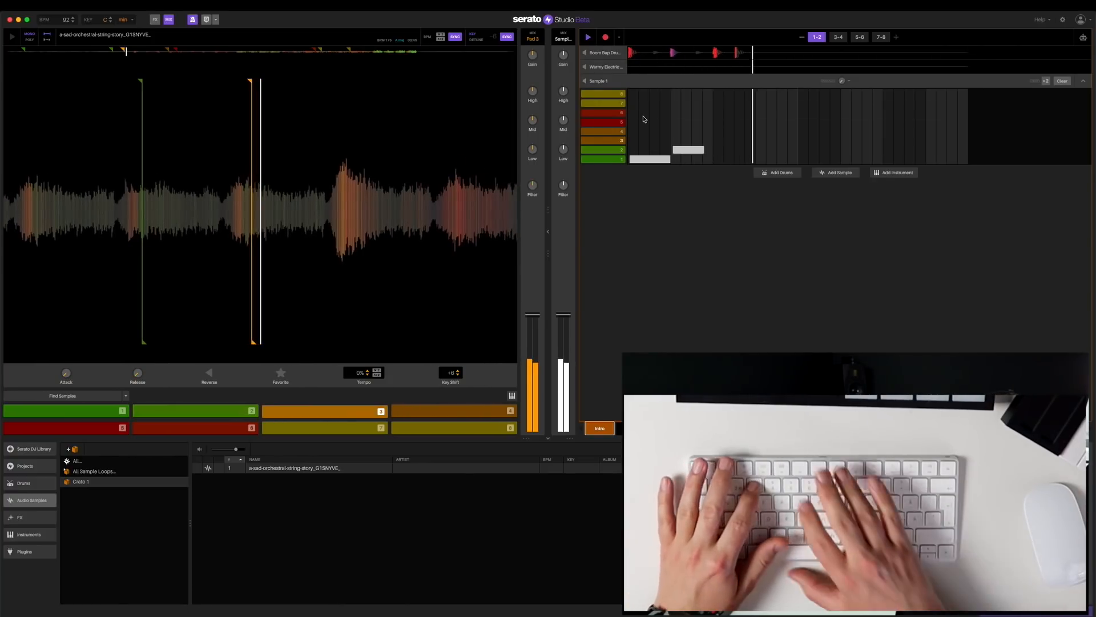
key(3)
key(4)
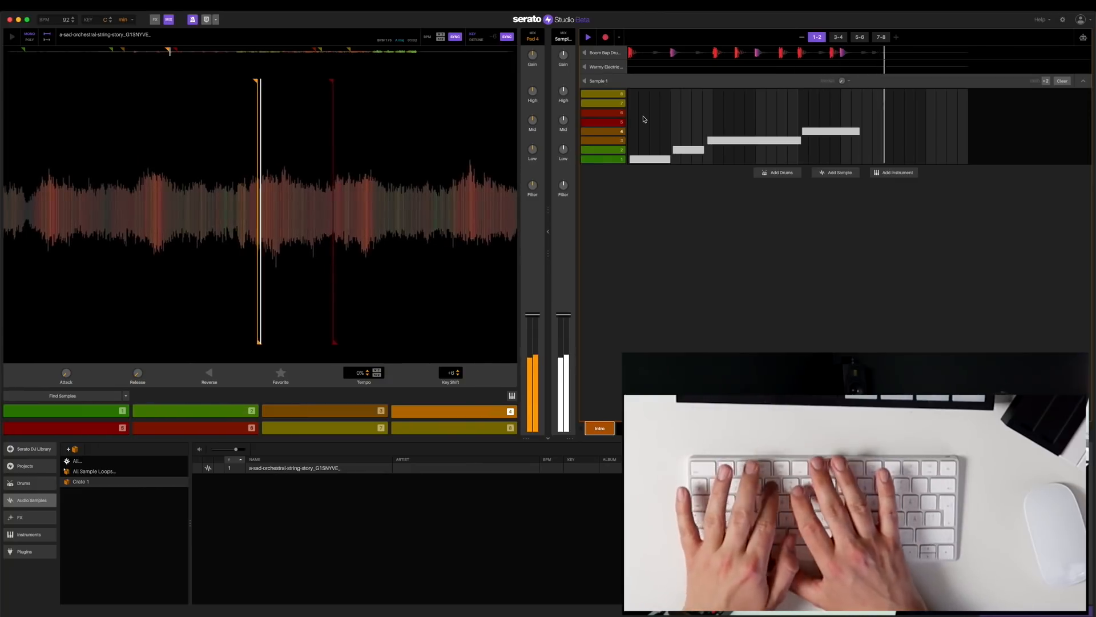
Continue the recording into bars 3-4 with string slices 1, 2, 3, 4, 5, 8 and 7 in sequence
key(5)
key(1)
key(2)
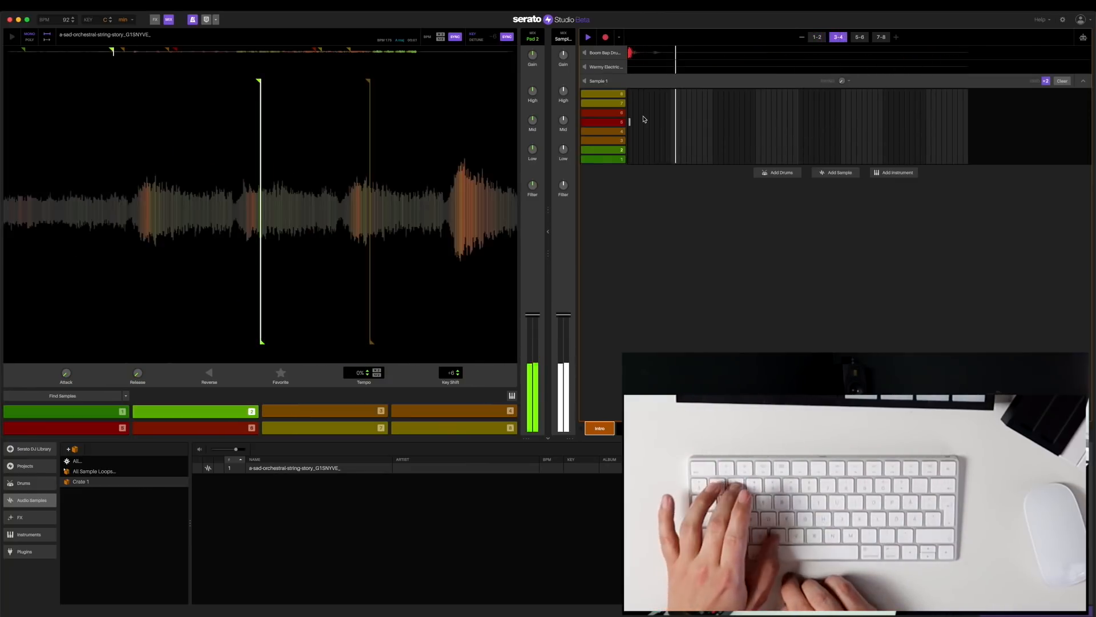
key(3)
key(4)
key(5)
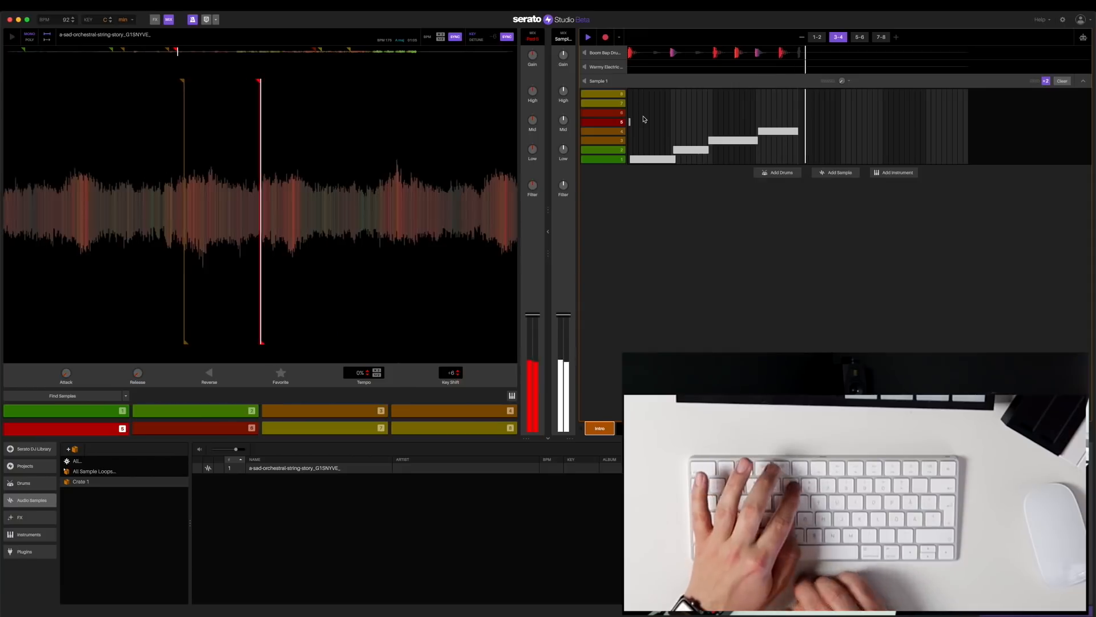
key(8)
key(7)
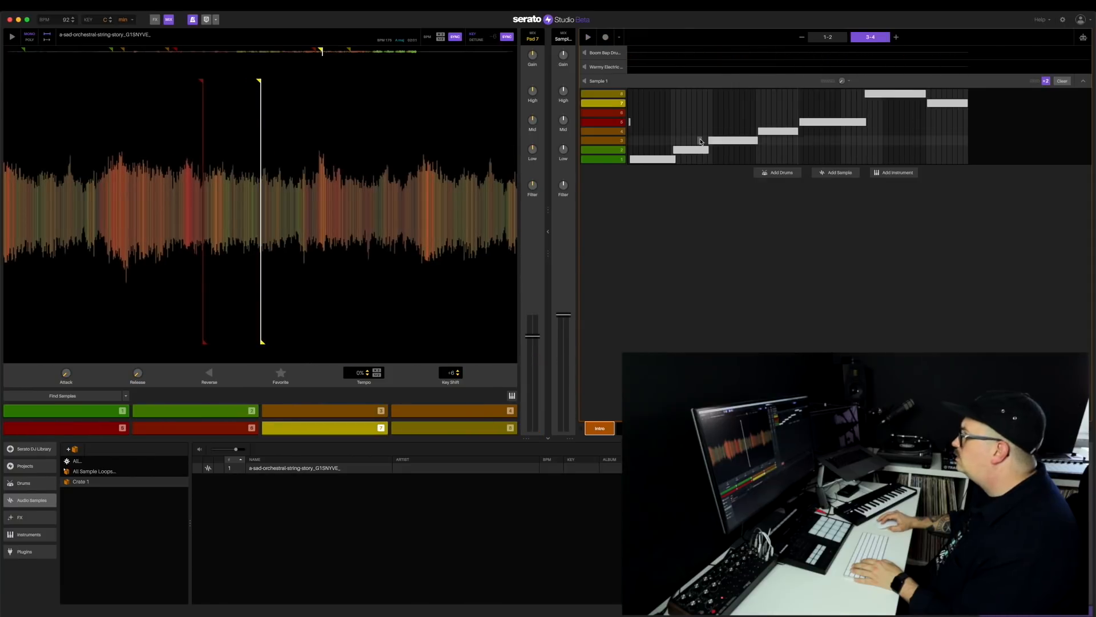
key(space)
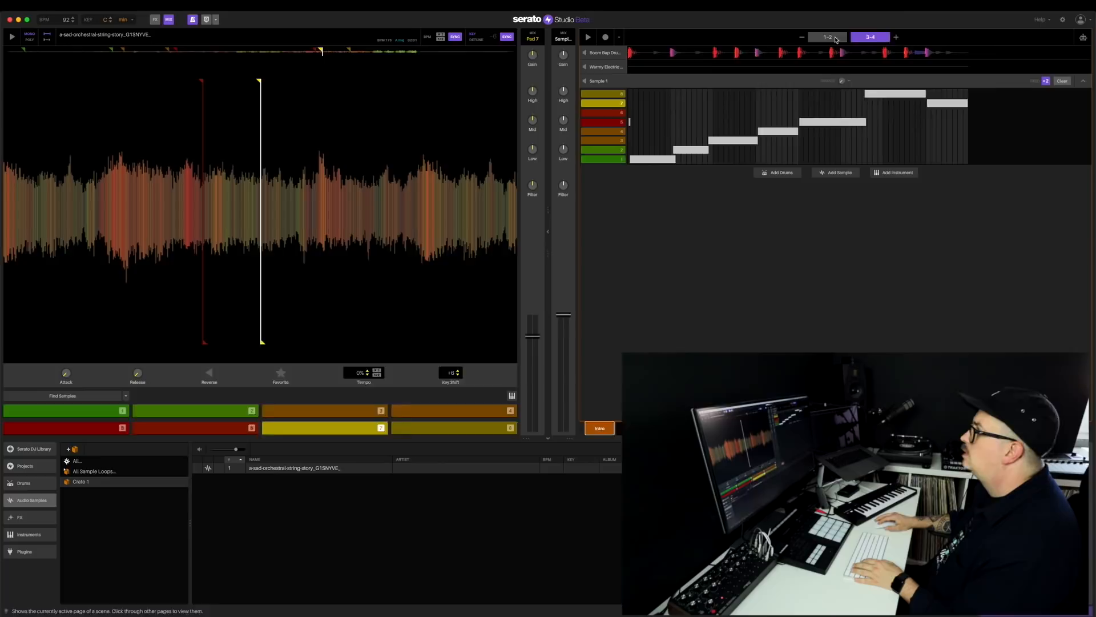
Widen the scene view to show bars 1-4 in full and play back the recorded string slice pattern
drag(548, 198, 342, 197)
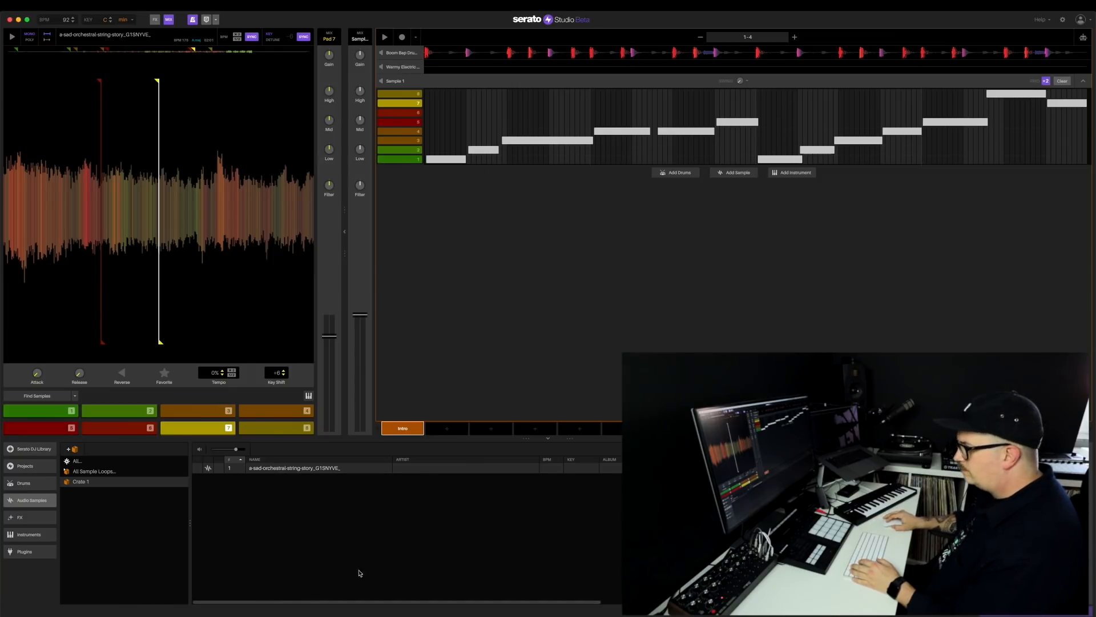
drag(345, 217, 370, 214)
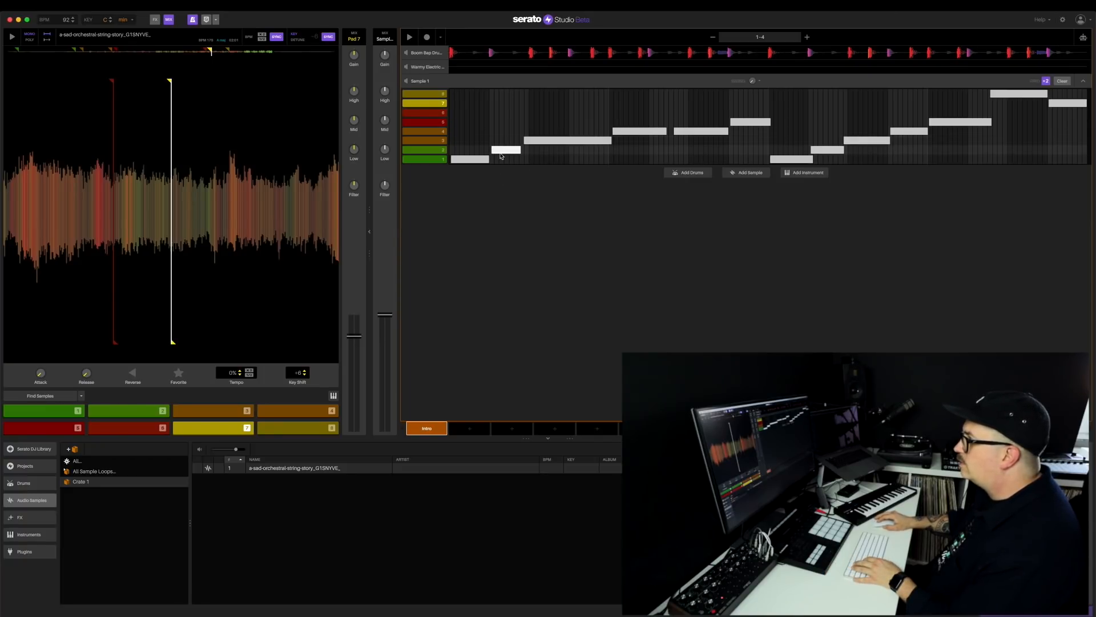
key(space)
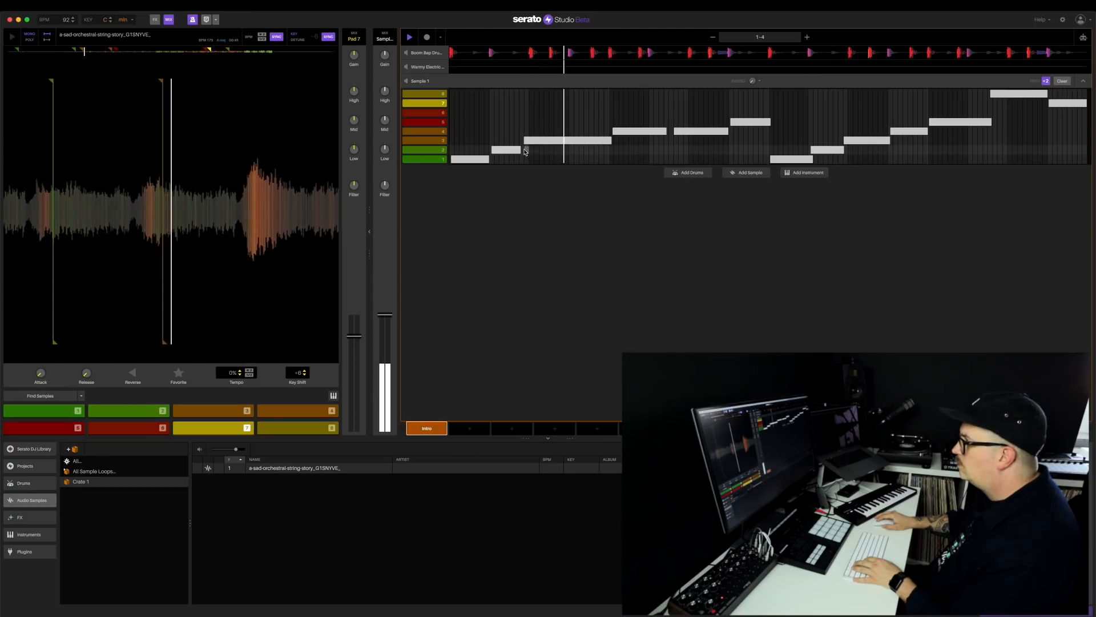
key(space)
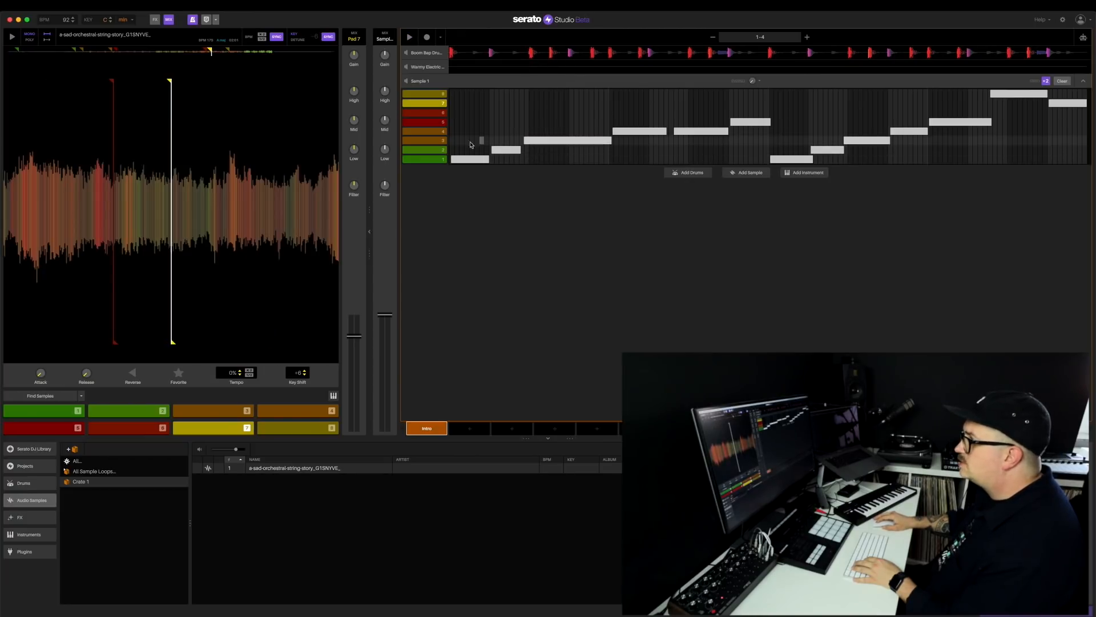
Select all the string slices, lengthen their release time, and listen to the pattern
click(40, 413)
key(super+a)
drag(87, 372, 86, 362)
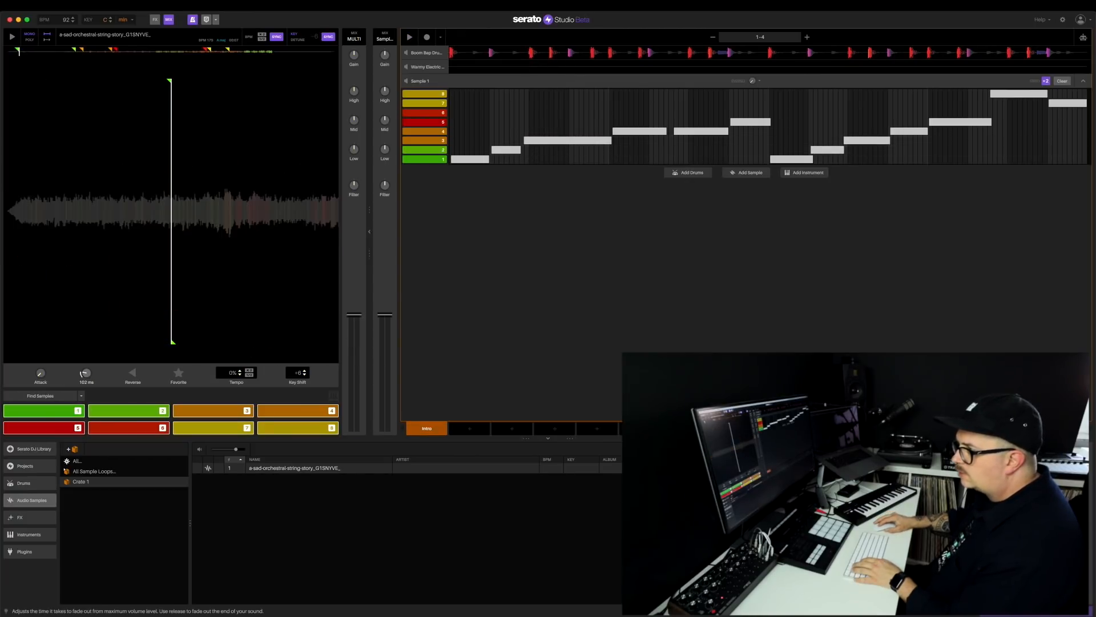
key(space)
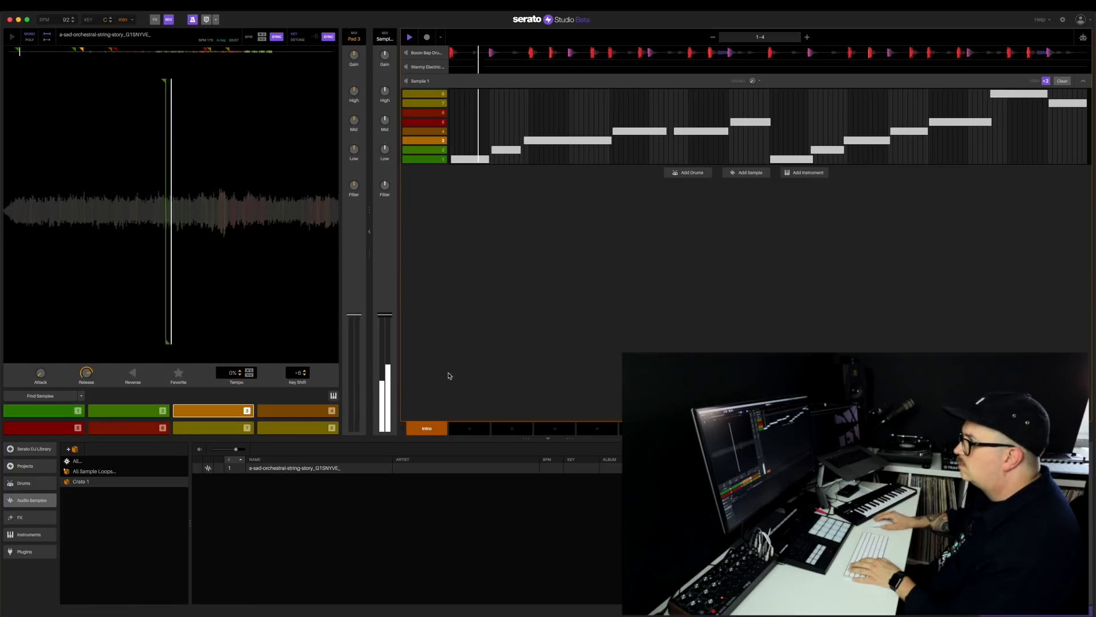
Adjust the Open Hi-hat volume in the Boom Bap Drum Kit while the scene plays
key(space)
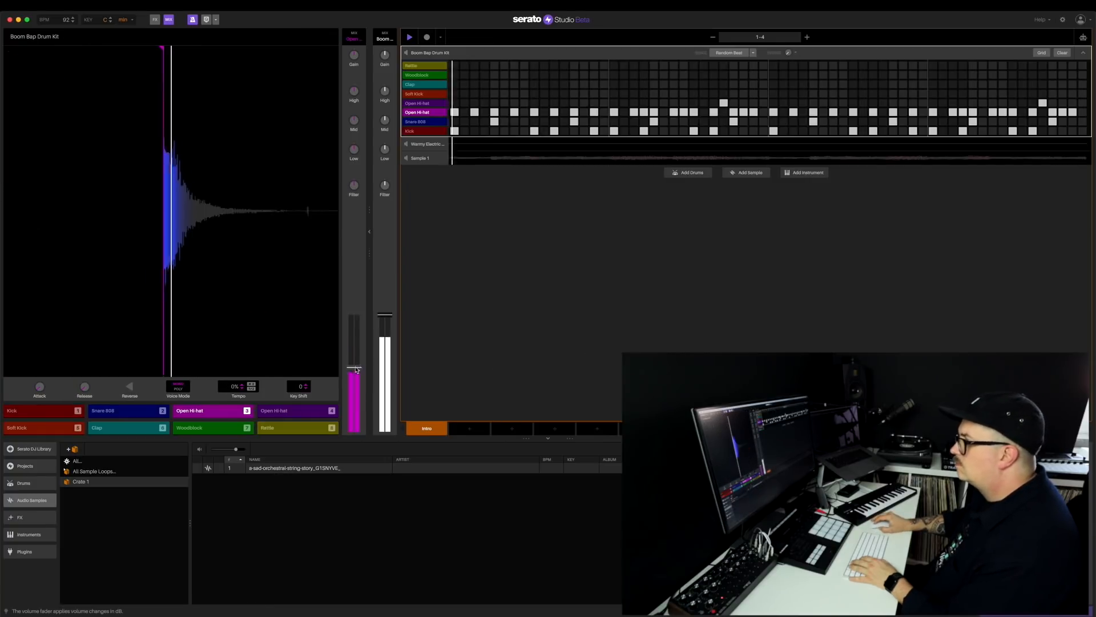
mouse_move(354, 368)
mouse_down()
mouse_move(354, 315)
mouse_move(354, 397)
mouse_move(354, 365)
mouse_up()
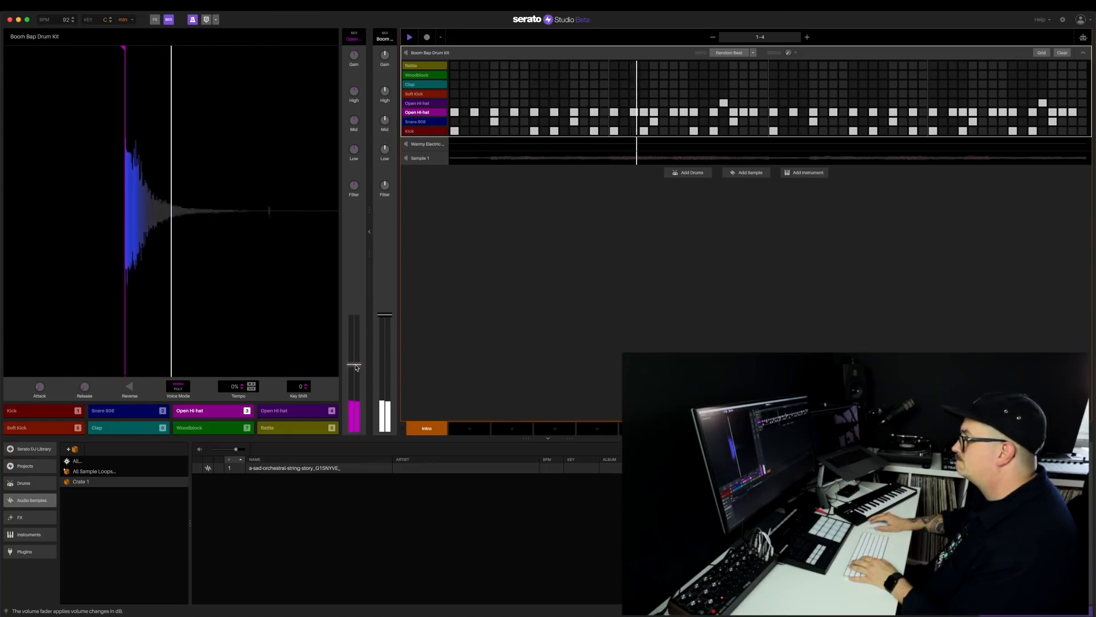
key(space)
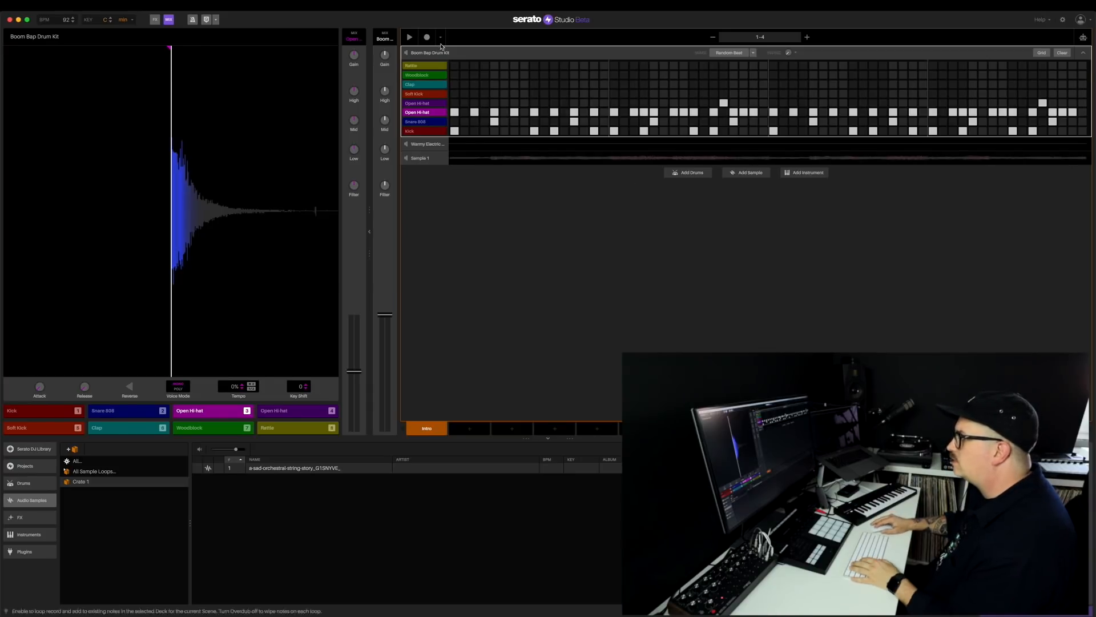
Duplicate the Sample 1 deck together with its string slice pattern
click(474, 158)
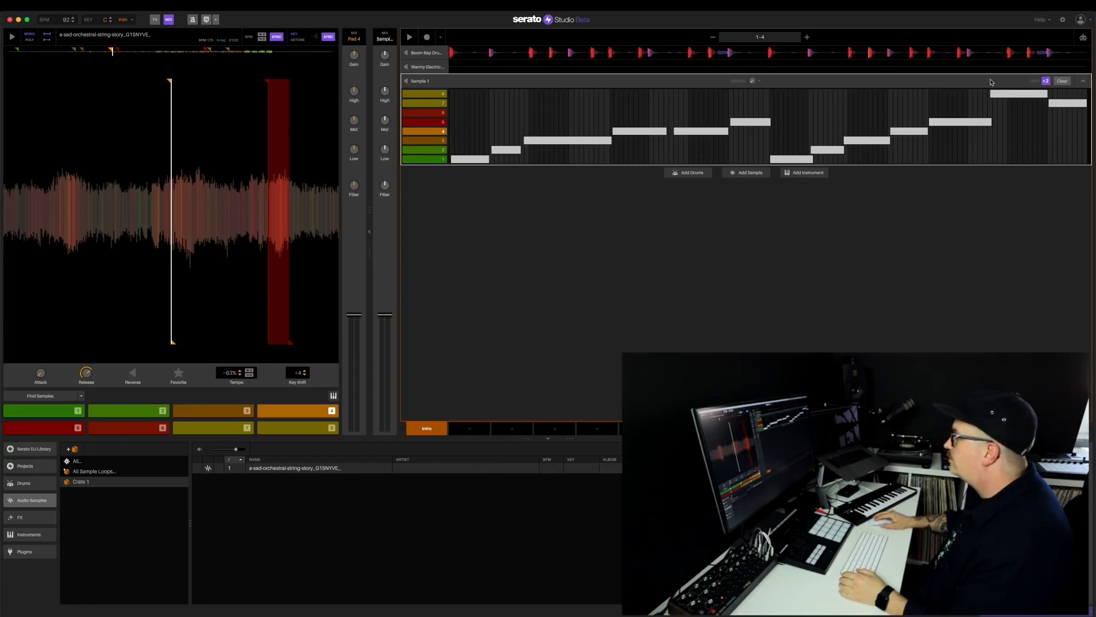
click(1083, 81)
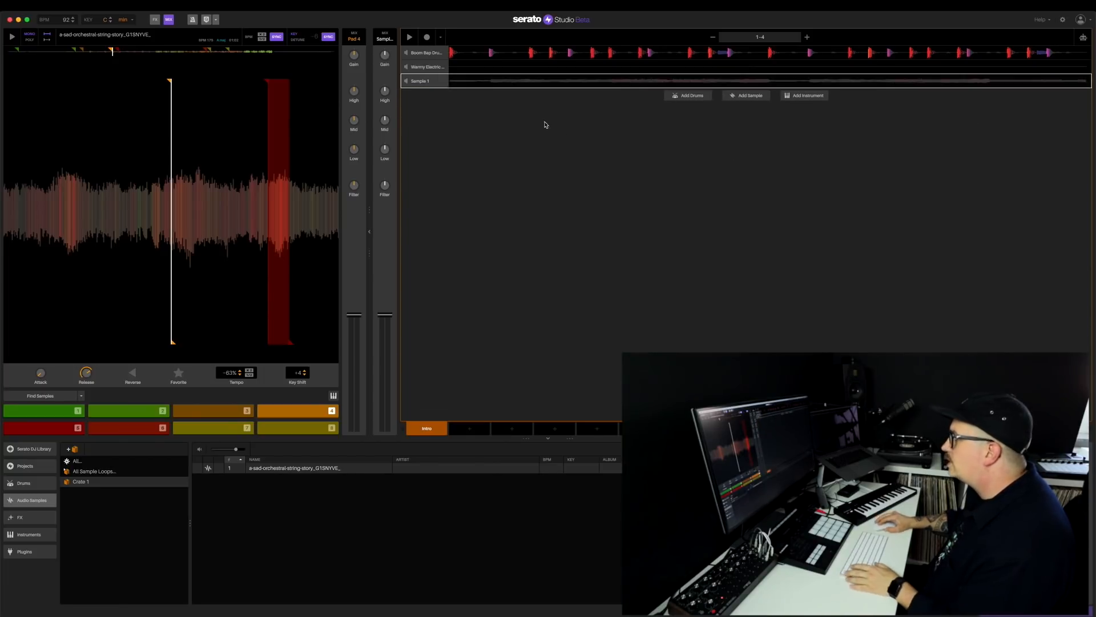
double_click(420, 82)
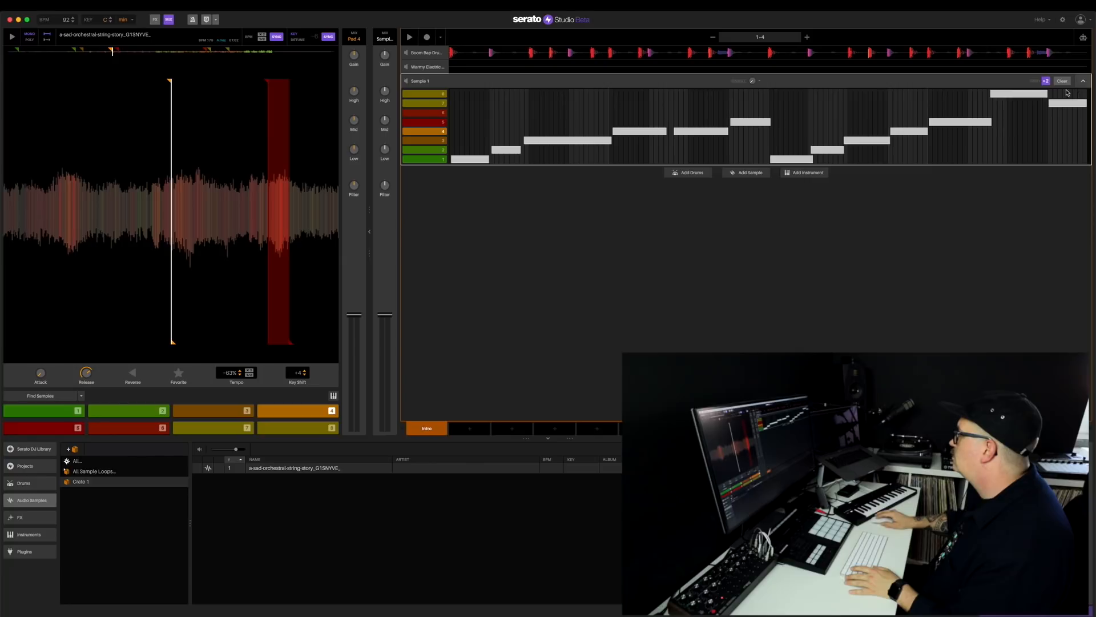
right_click(428, 83)
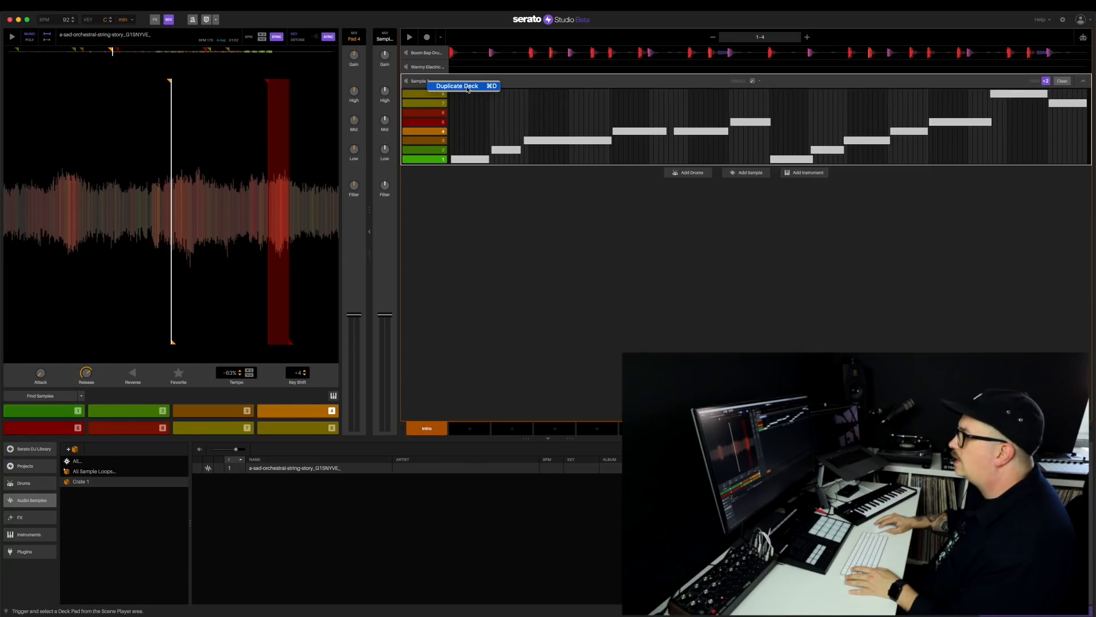
click(467, 87)
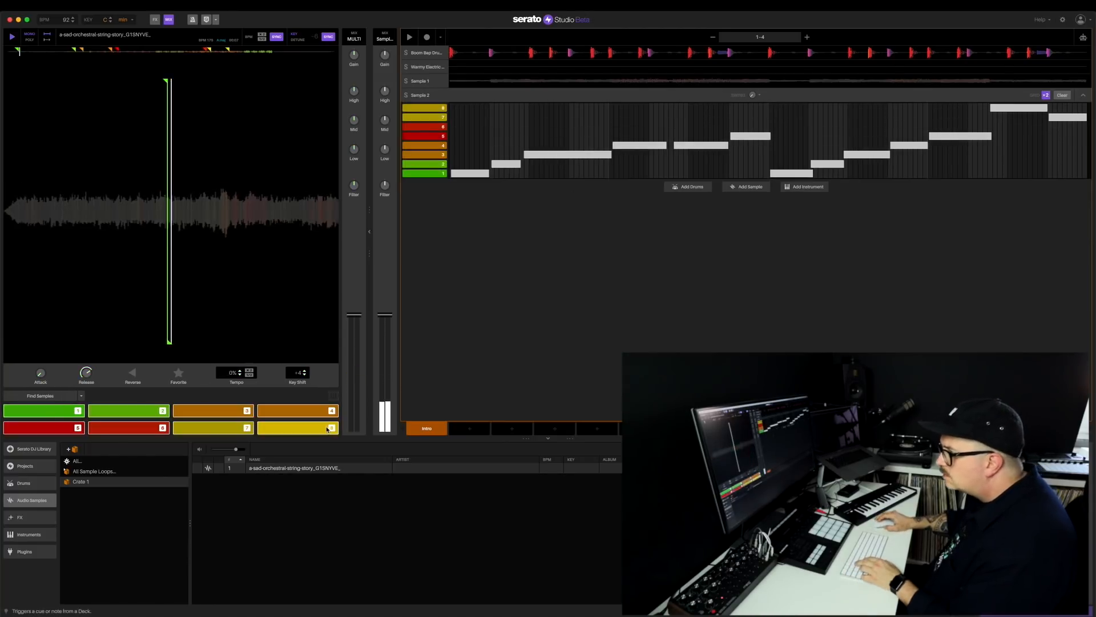
Raise the key shift of all slices in the Sample 2 deck to +16 semitones and play the layered pattern
click(305, 371)
click(306, 371)
click(306, 371)
click(305, 371)
click(305, 371)
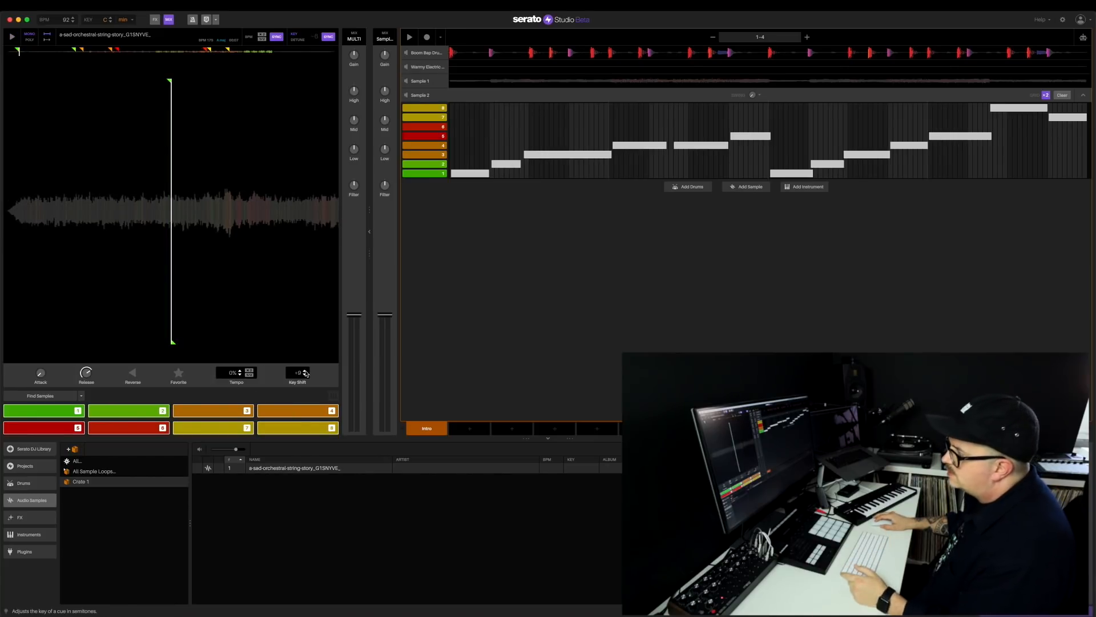
click(305, 371)
click(306, 371)
click(306, 371)
click(305, 371)
key(space)
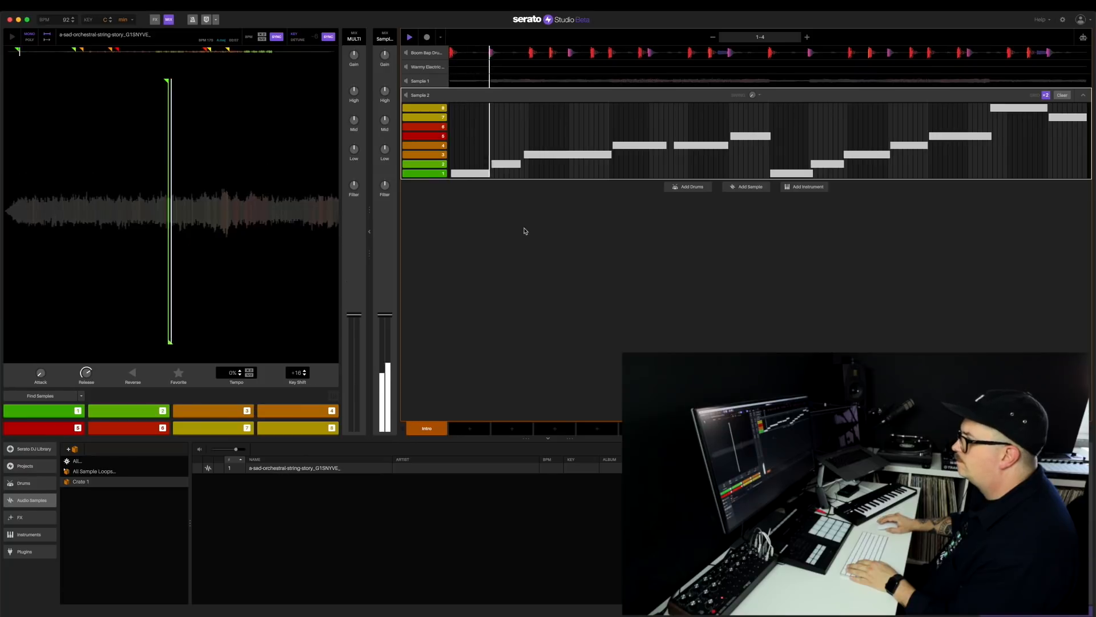
key(space)
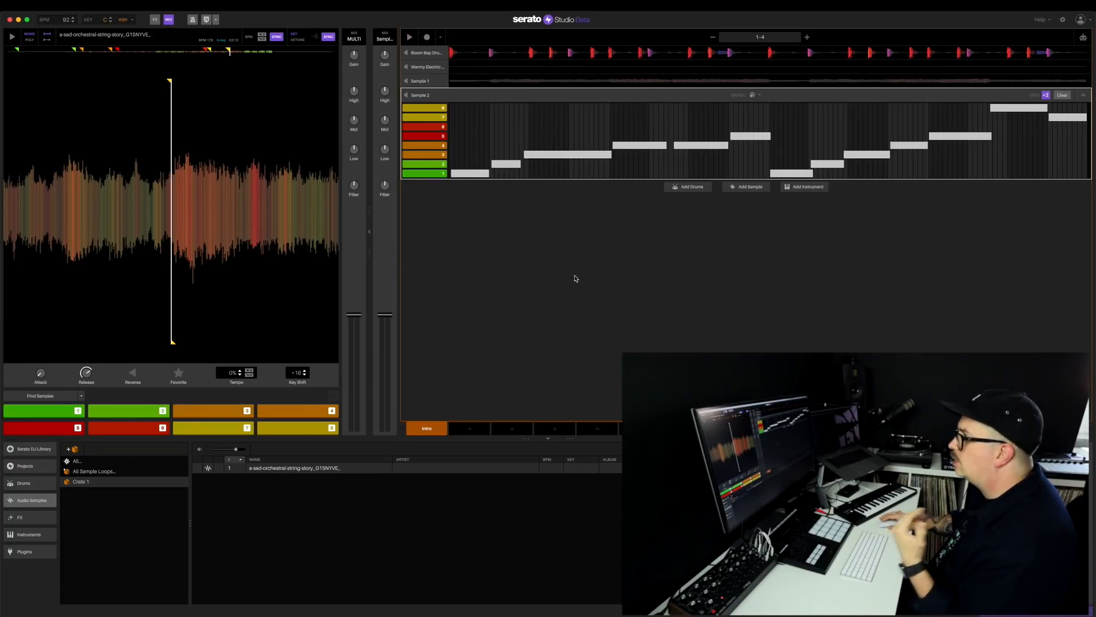
Lower the Sample 2 deck's volume and check its balance against the other decks in playback
drag(385, 315, 383, 341)
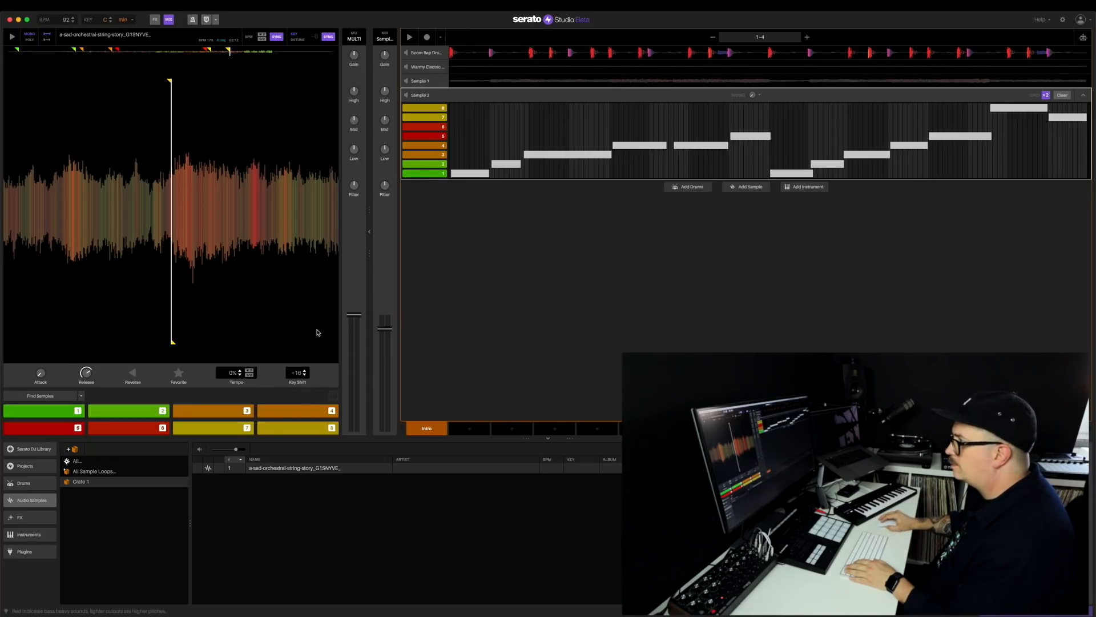
key(space)
drag(382, 331, 382, 353)
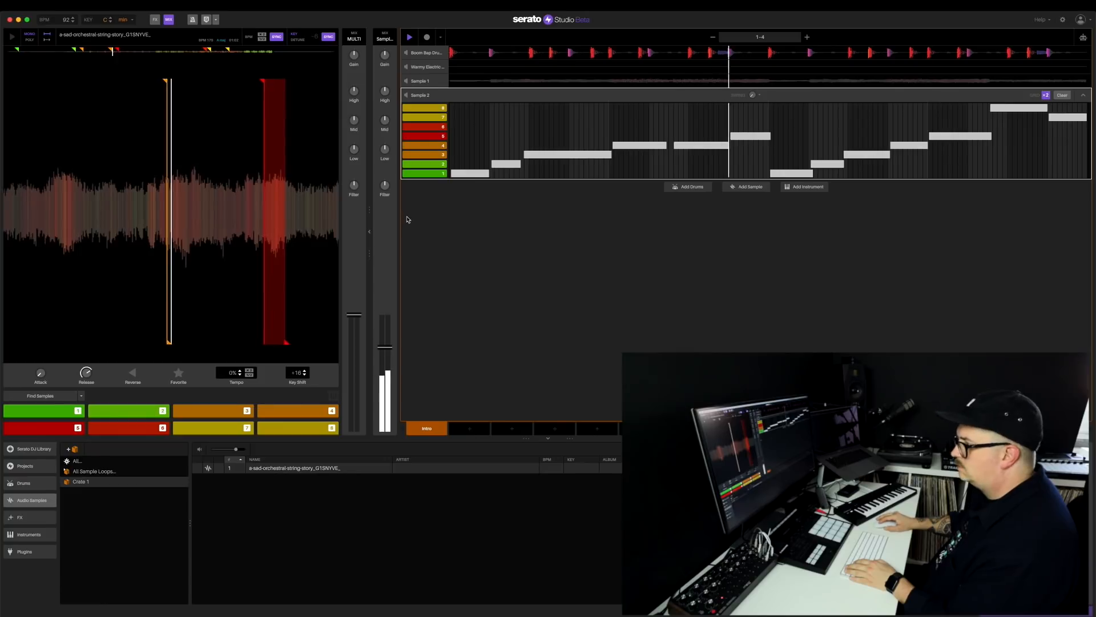
key(space)
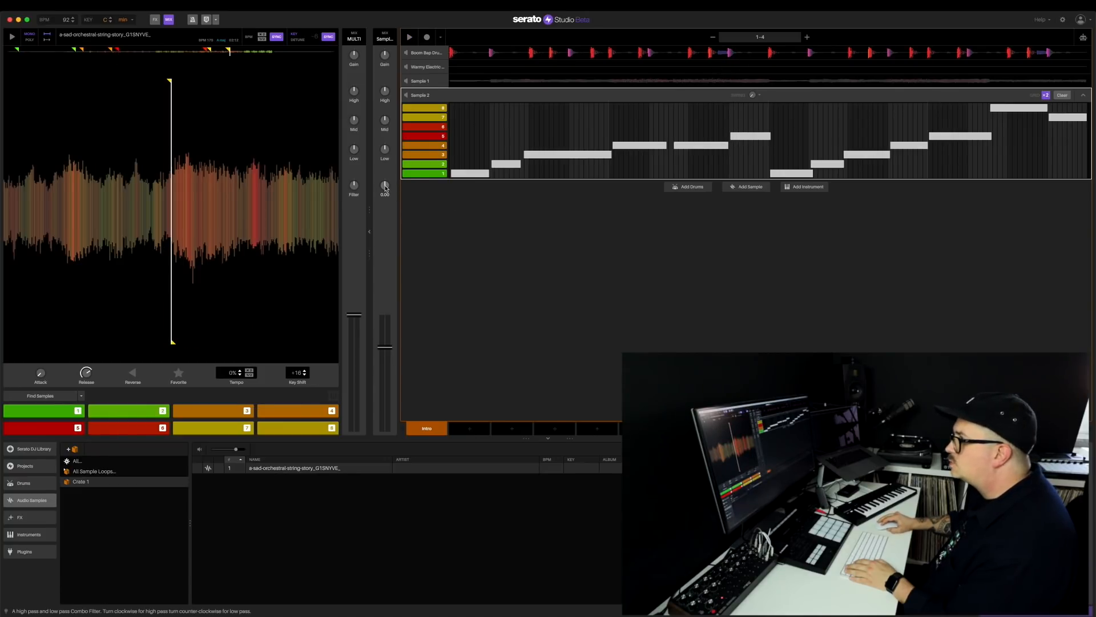
Cut the Sample 2 deck's low EQ to about -3.34 dB and play back the full scene
key(space)
drag(385, 187, 384, 172)
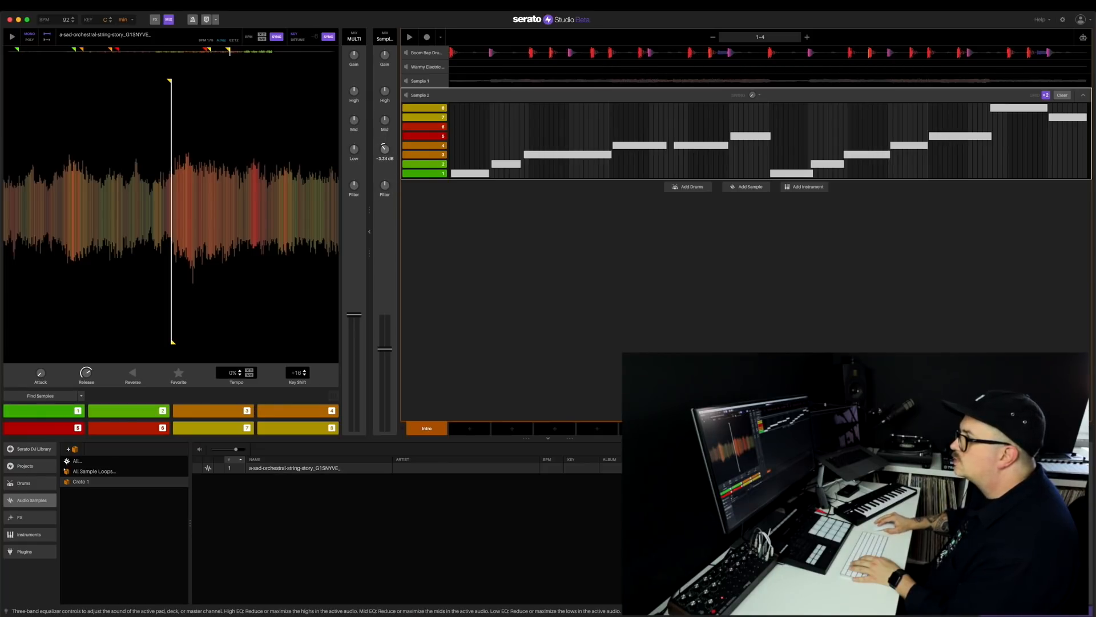
key(space)
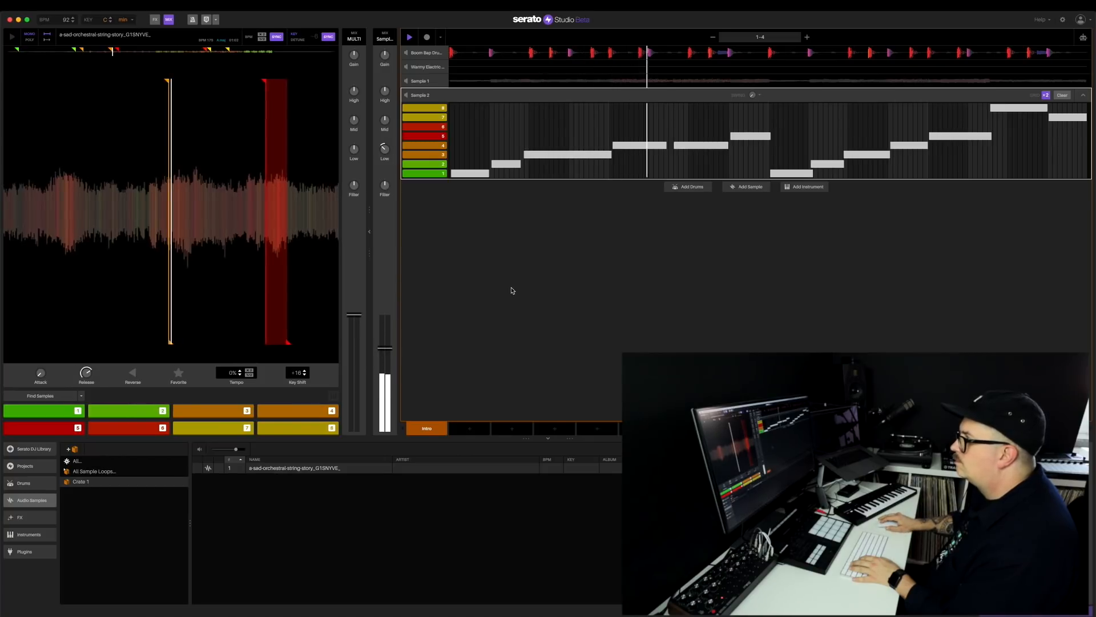
key(space)
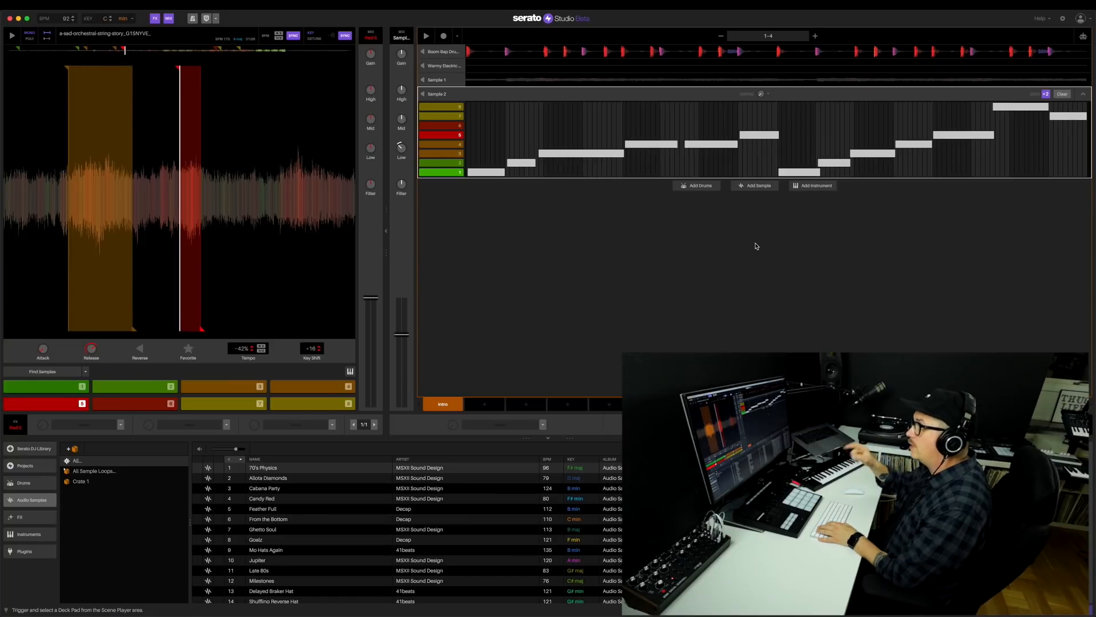
key(space)
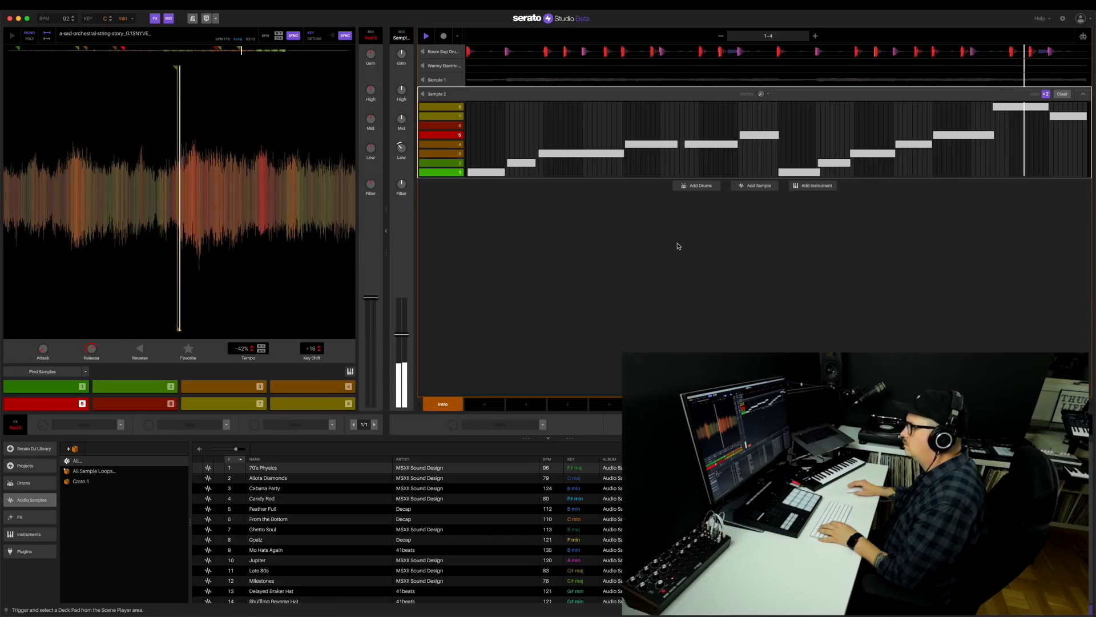
key(space)
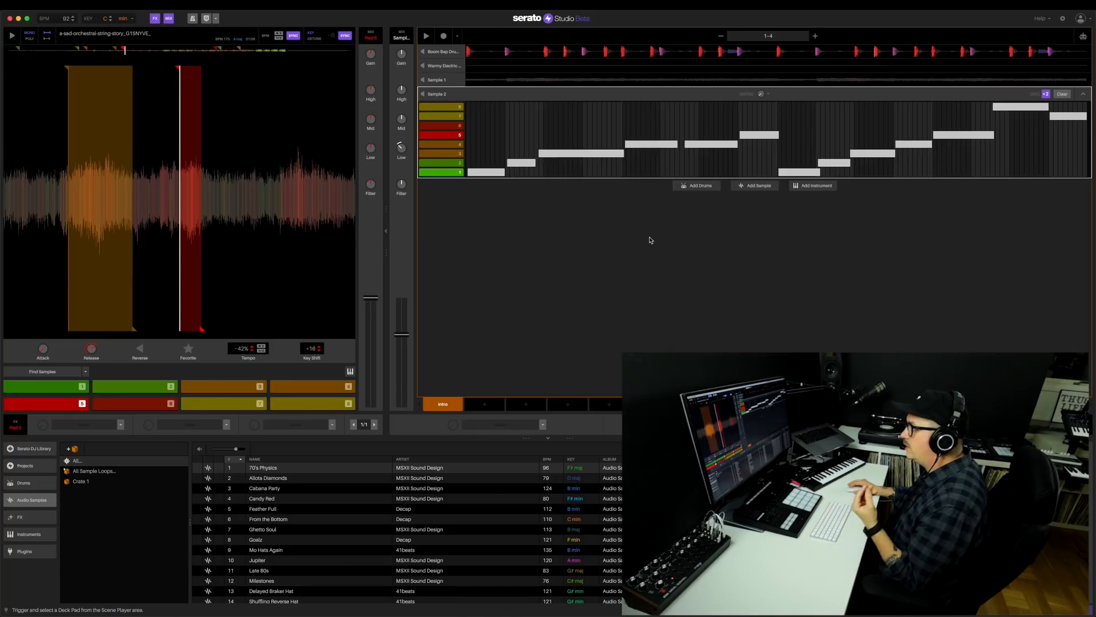
Add an Acoustic Piano instrument from the Piano & Keys presets and turn off its Play in Key mode
click(812, 188)
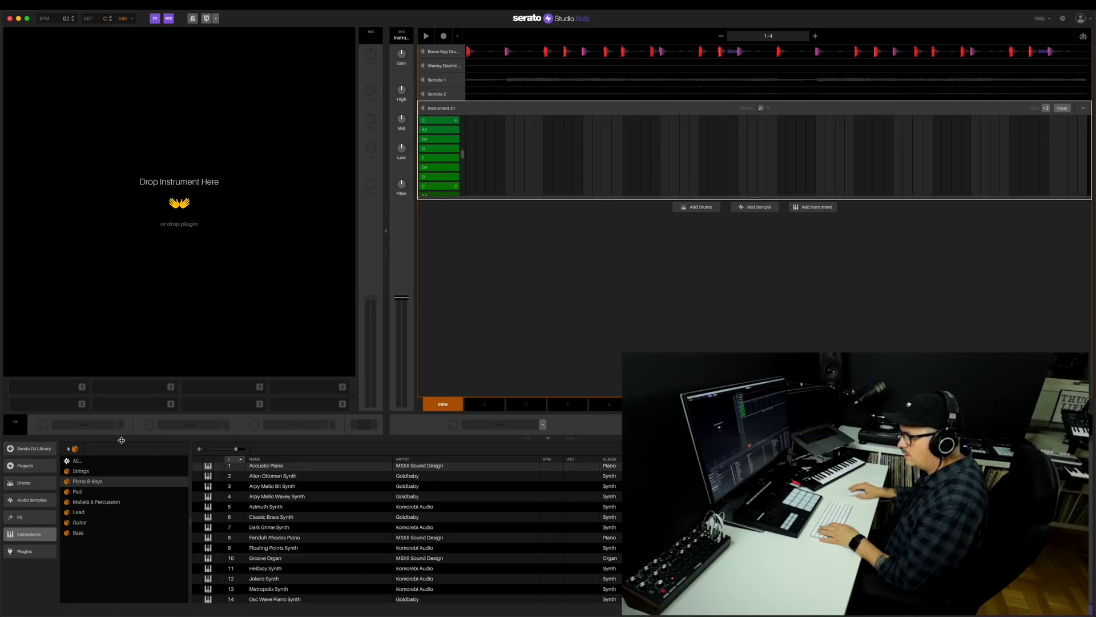
click(86, 482)
drag(270, 467, 575, 256)
drag(659, 315, 469, 246)
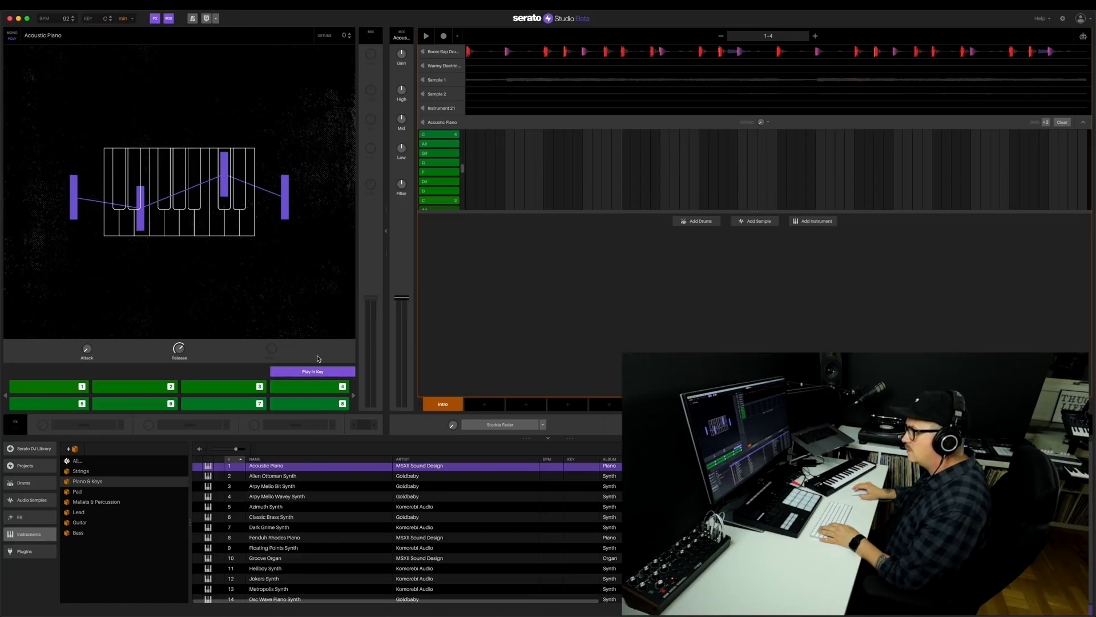
click(312, 373)
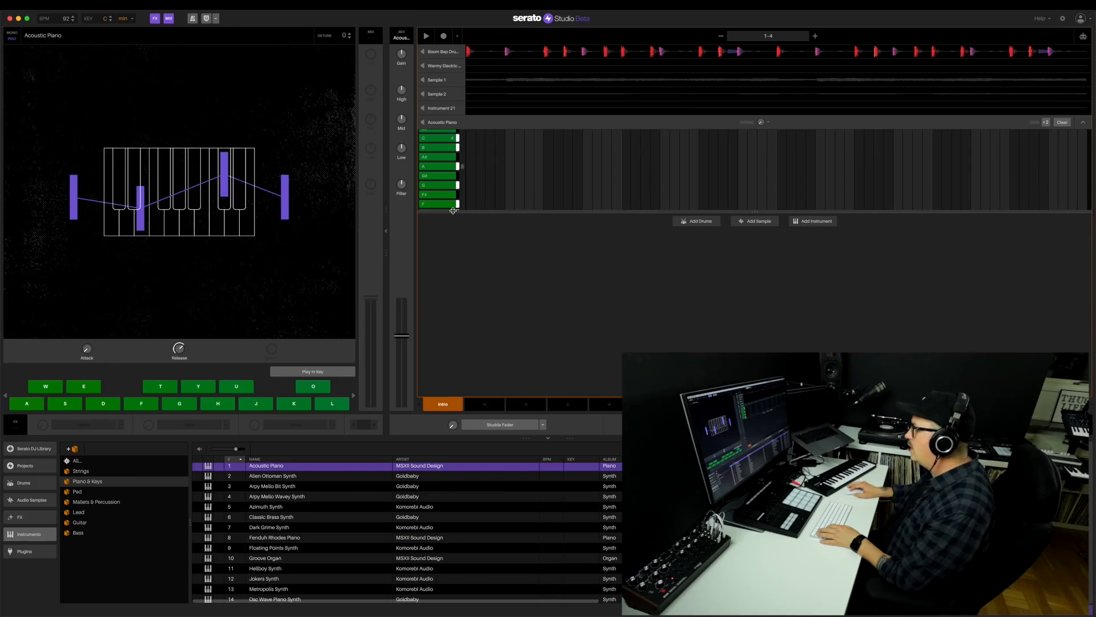
Add a bass instrument, step through the Bass presets from DC Saw Bass, and load Hawaii Bass
click(813, 221)
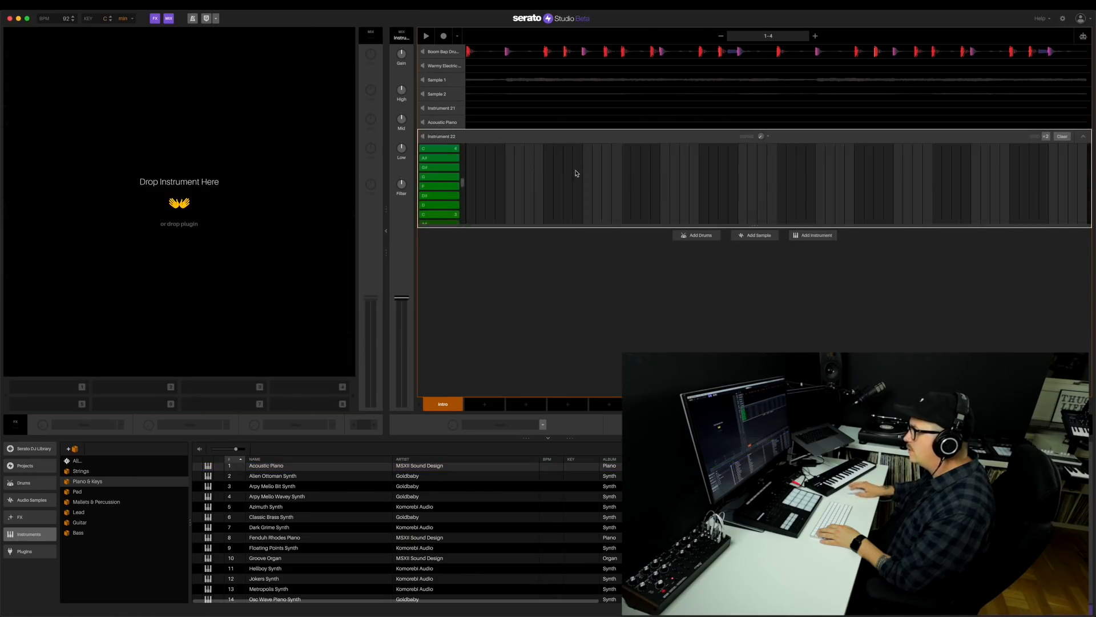
click(90, 536)
double_click(257, 507)
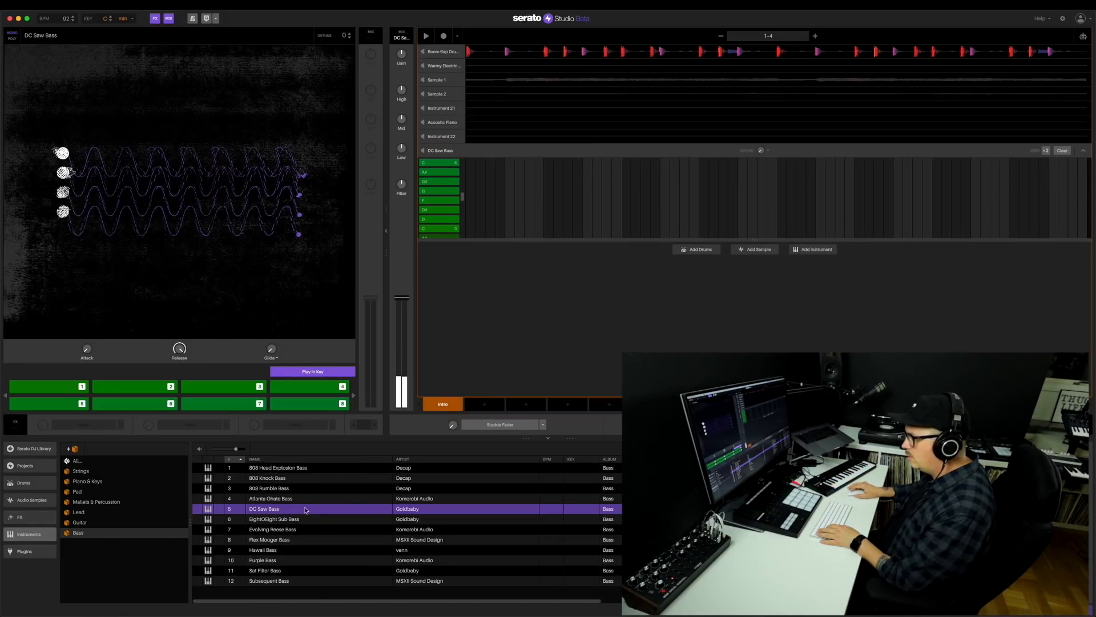
key(Down)
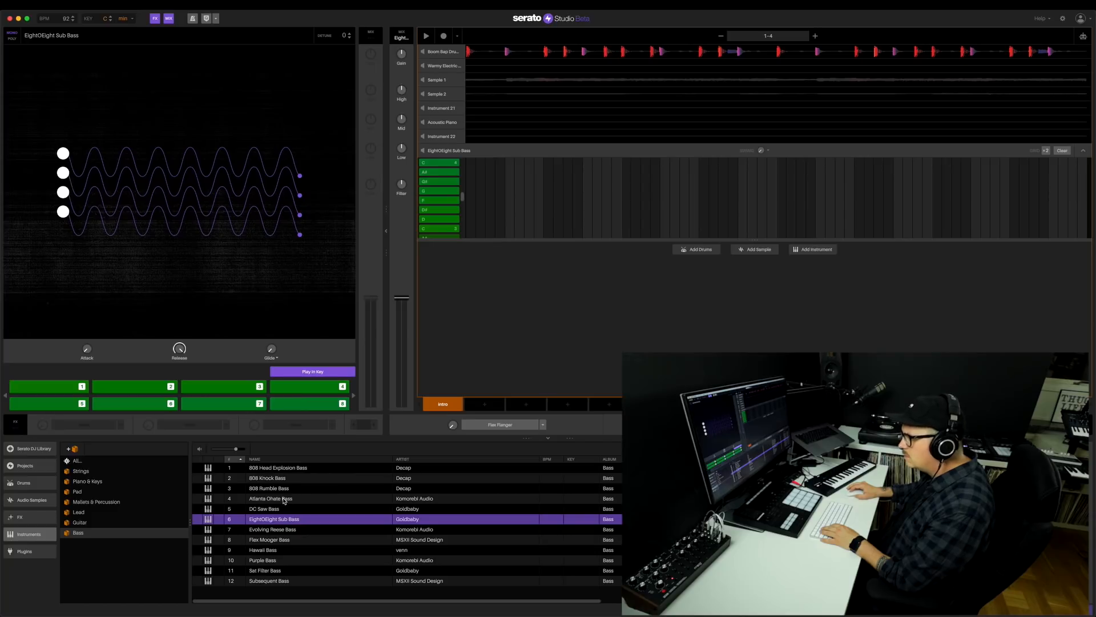
key(Down)
key(Down)
key(Down)
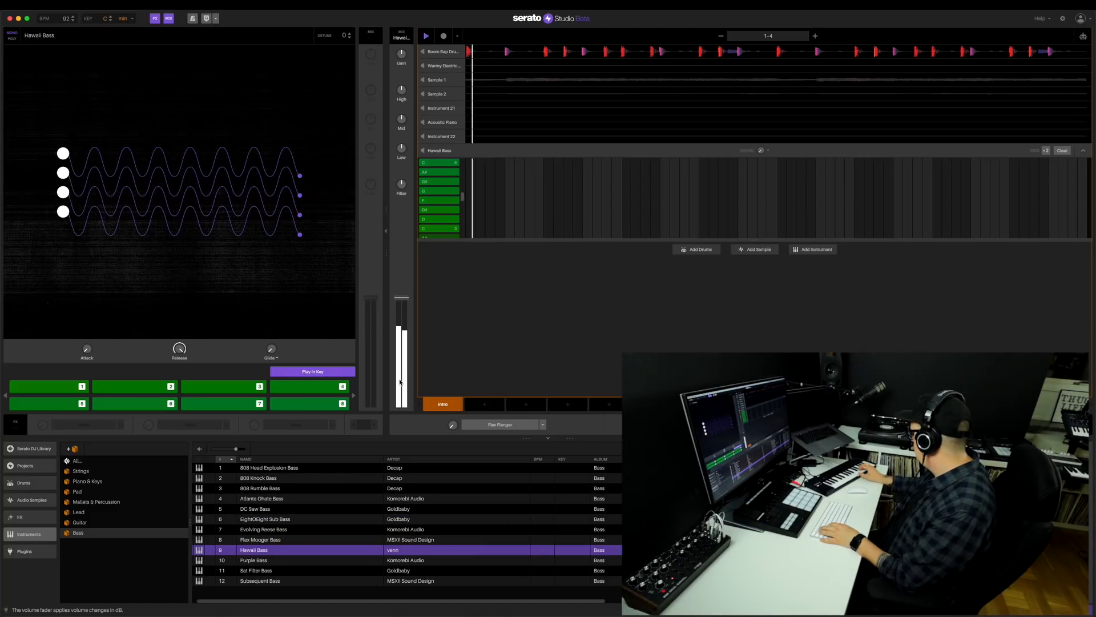
Record a bass line on the Hawaii Bass deck and piano chords and notes on the Acoustic Piano deck
key(space)
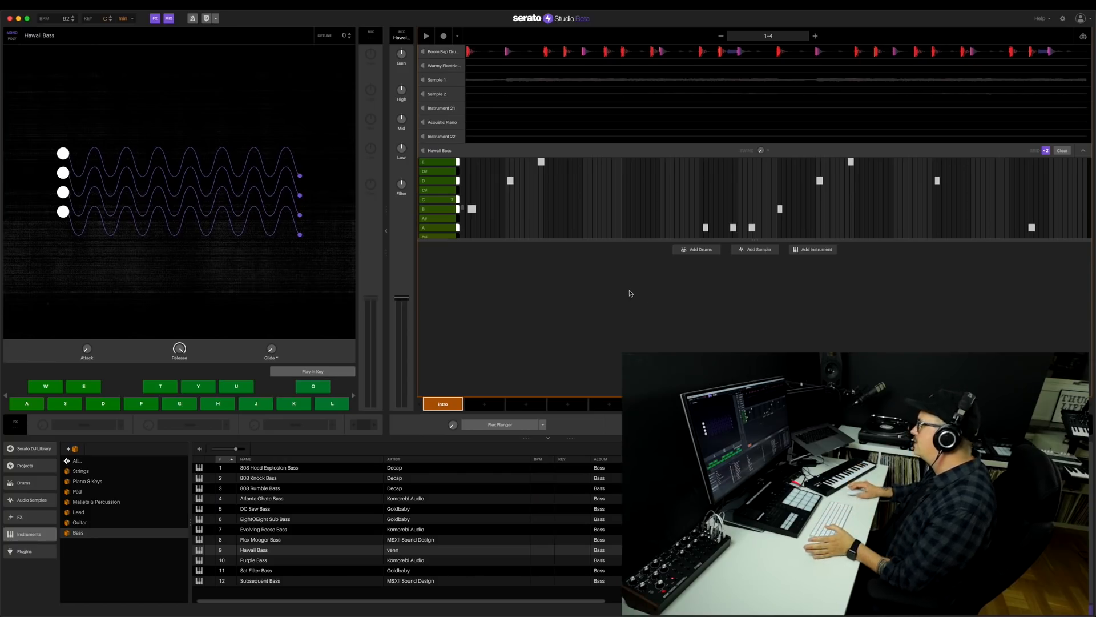
click(443, 122)
key(space)
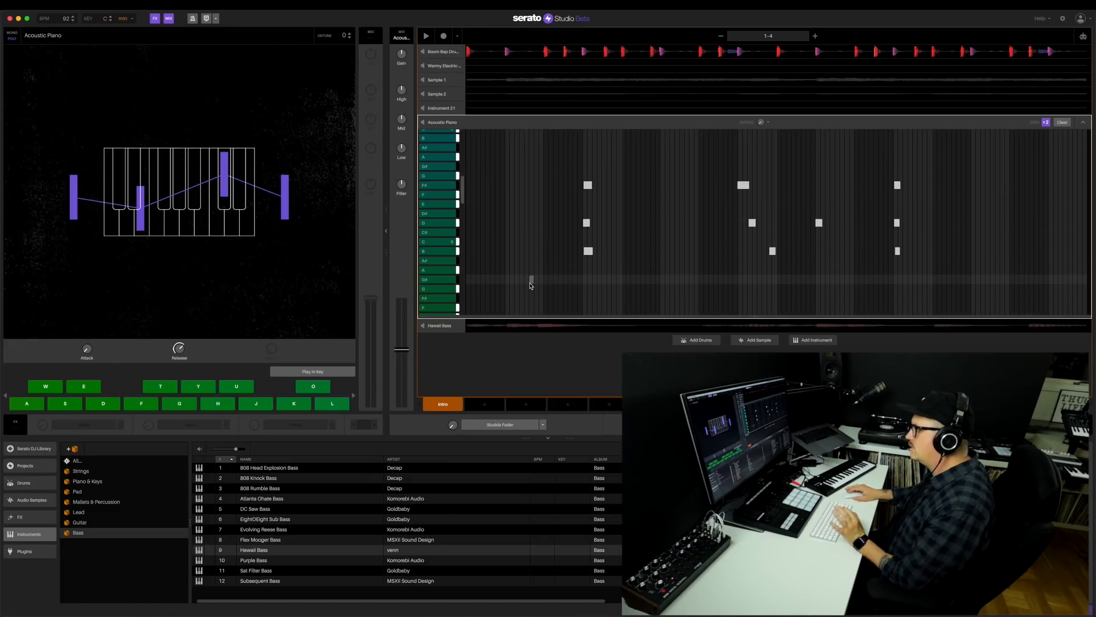
Apply the Dry Reverb effect to the Acoustic Piano deck in place of Studds Fader
click(543, 425)
click(487, 442)
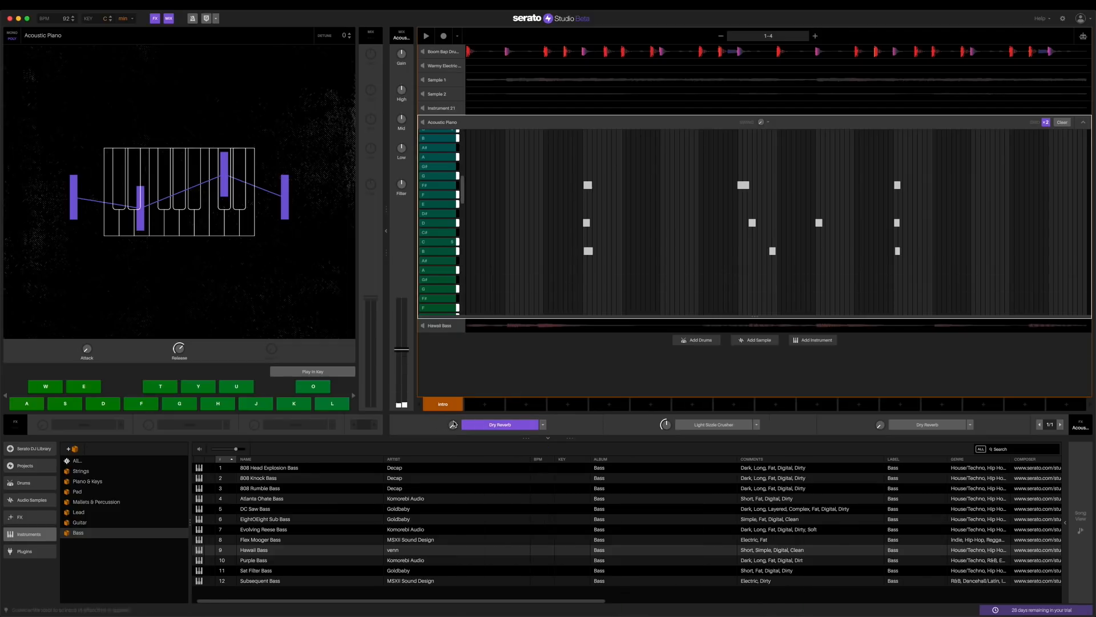
Load the Echo effect into the second effect slot of the Acoustic Piano deck and play back the beat
click(757, 424)
click(718, 524)
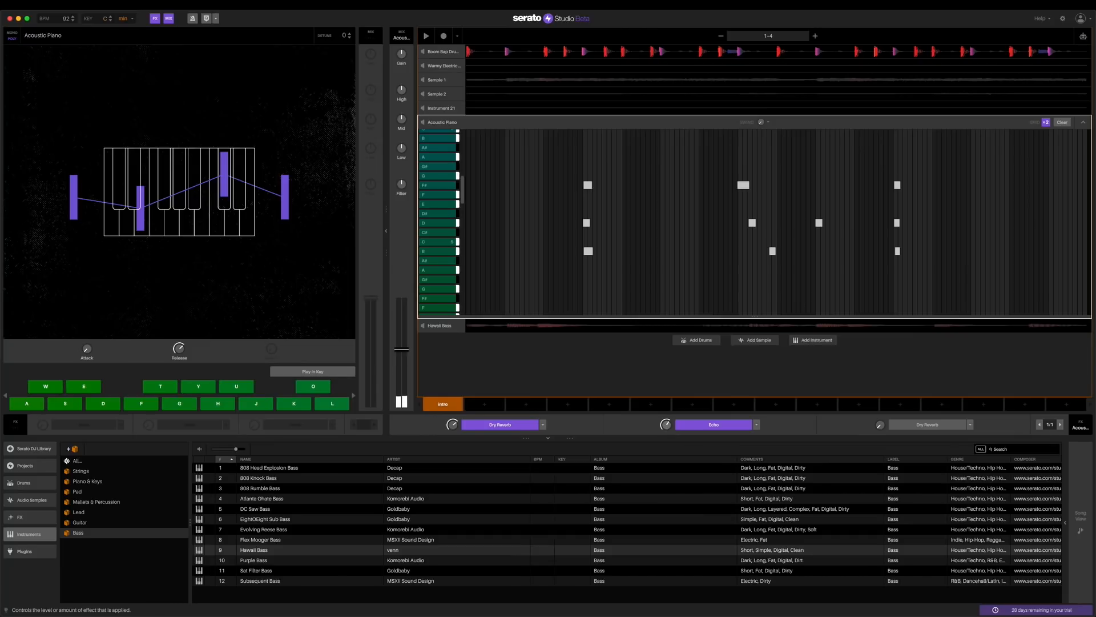
key(space)
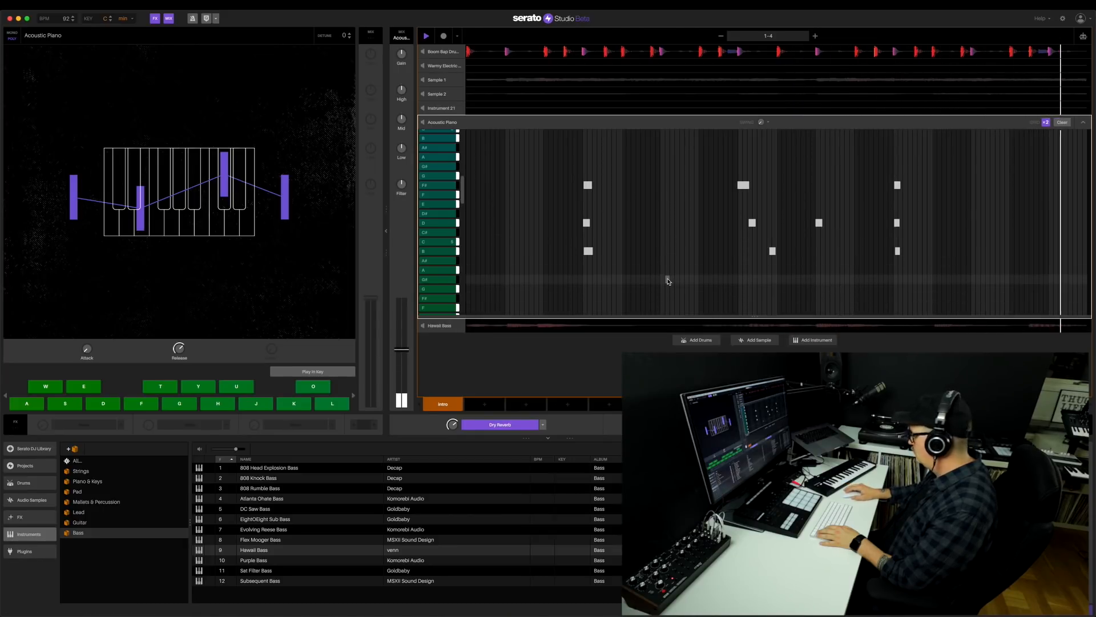
key(space)
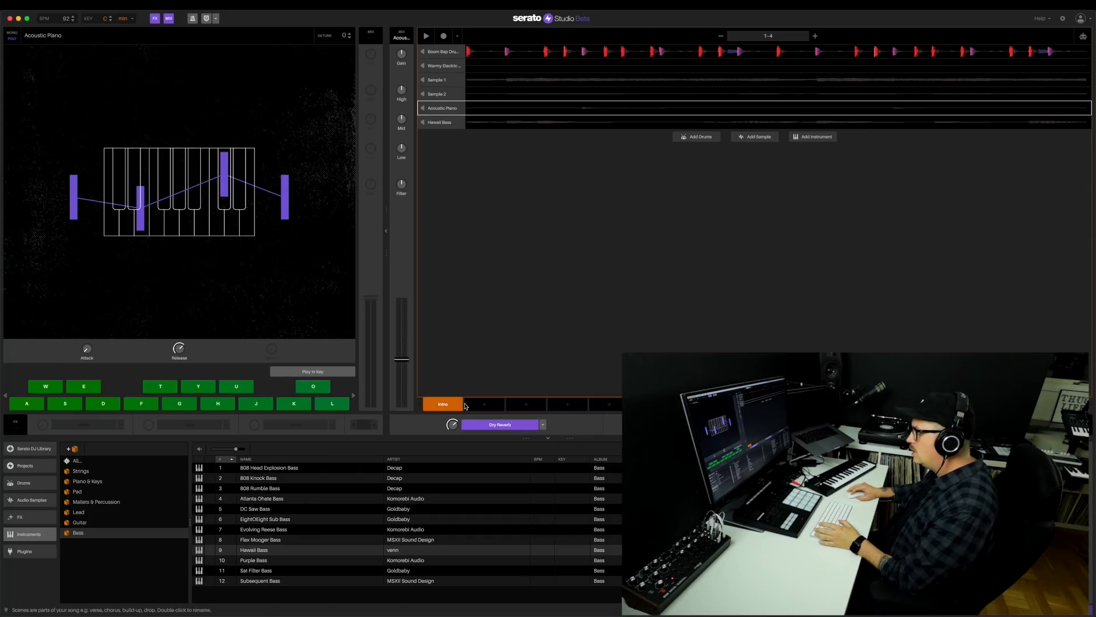
Copy the intro scene into the next scene slot and delete the intro's drum hits before the last beat of bar 3
click(483, 406)
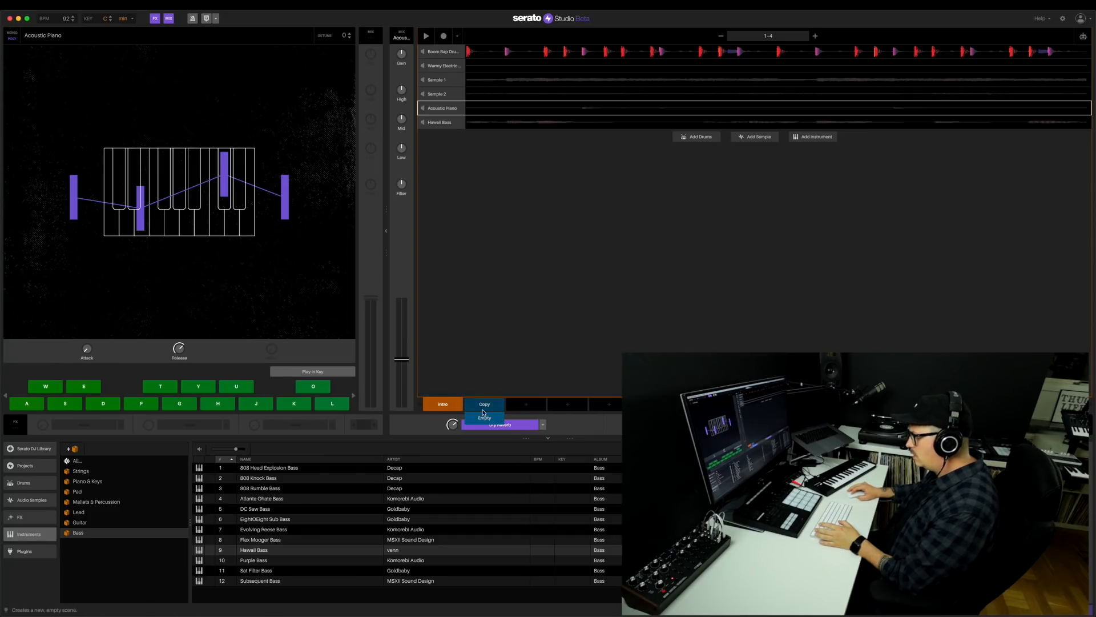
click(444, 406)
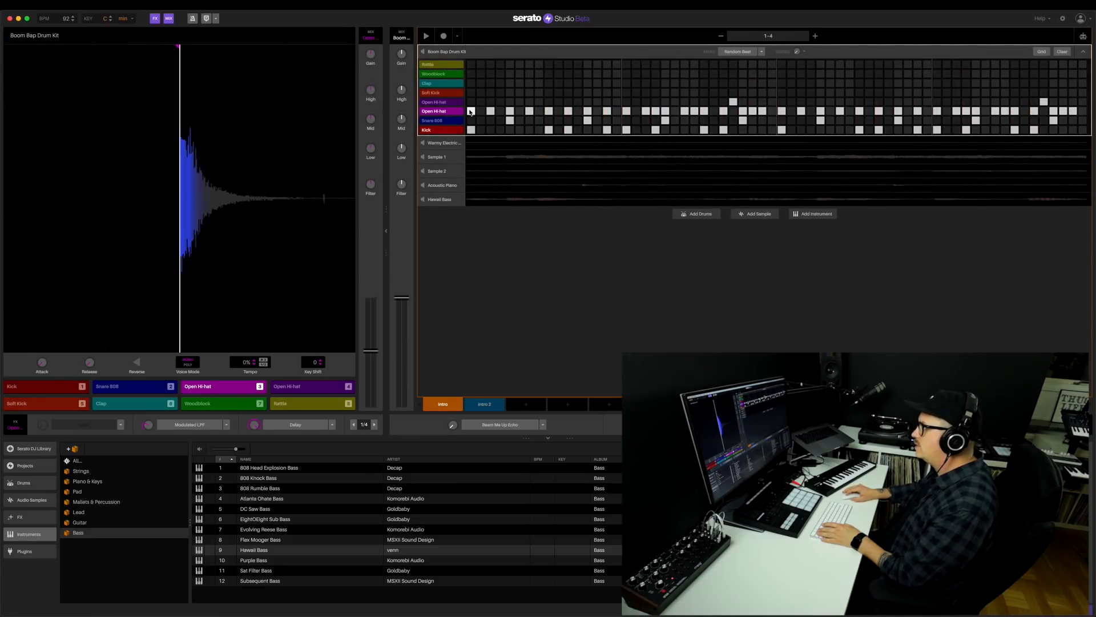
drag(850, 111, 891, 125)
mouse_move(708, 132)
mouse_down()
mouse_move(490, 134)
mouse_move(846, 123)
mouse_up()
key(space)
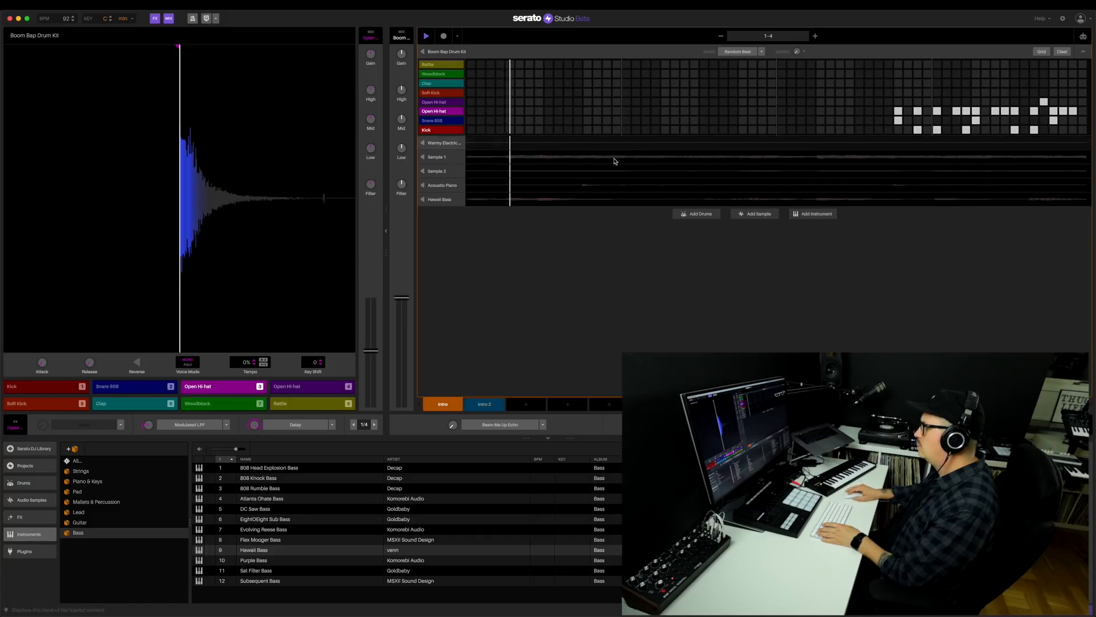
key(space)
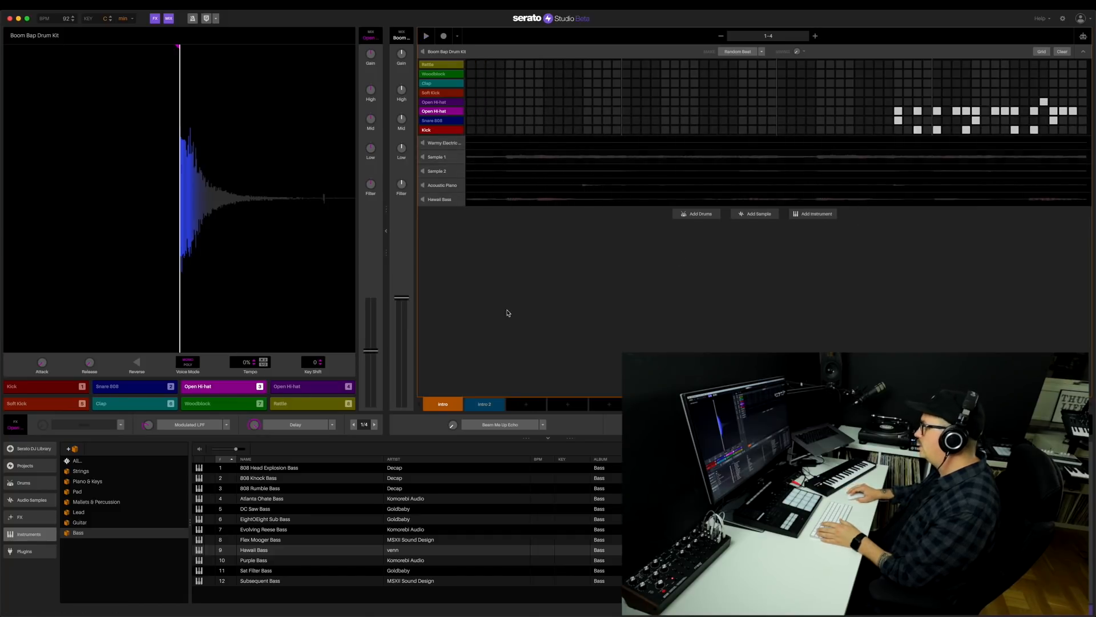
Rename the copied scene as part 01 and return to the intro scene
click(484, 404)
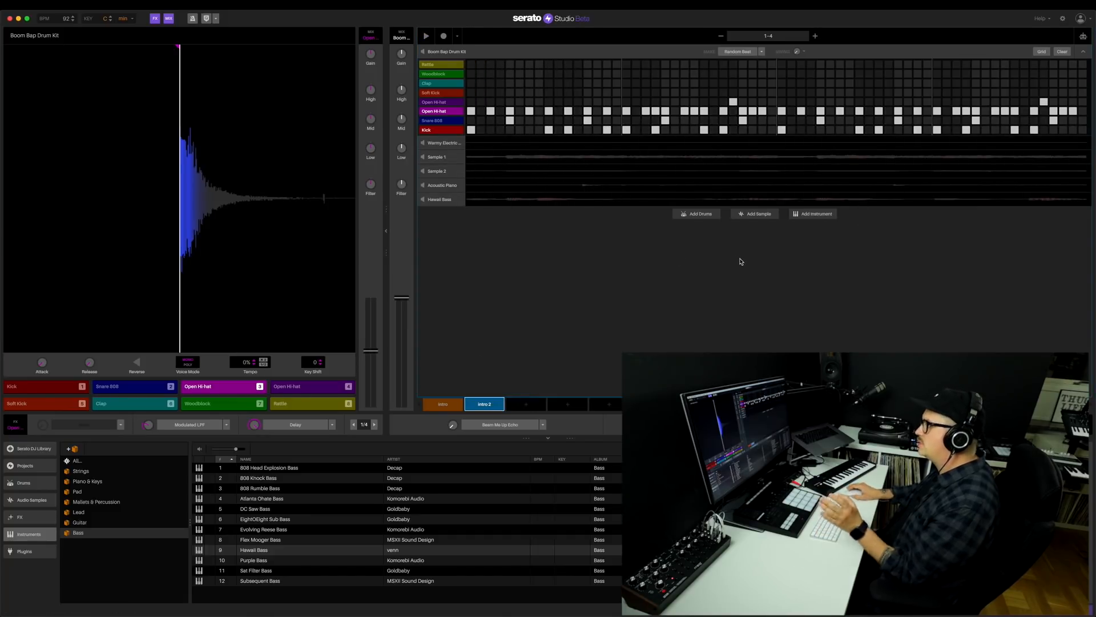
double_click(484, 404)
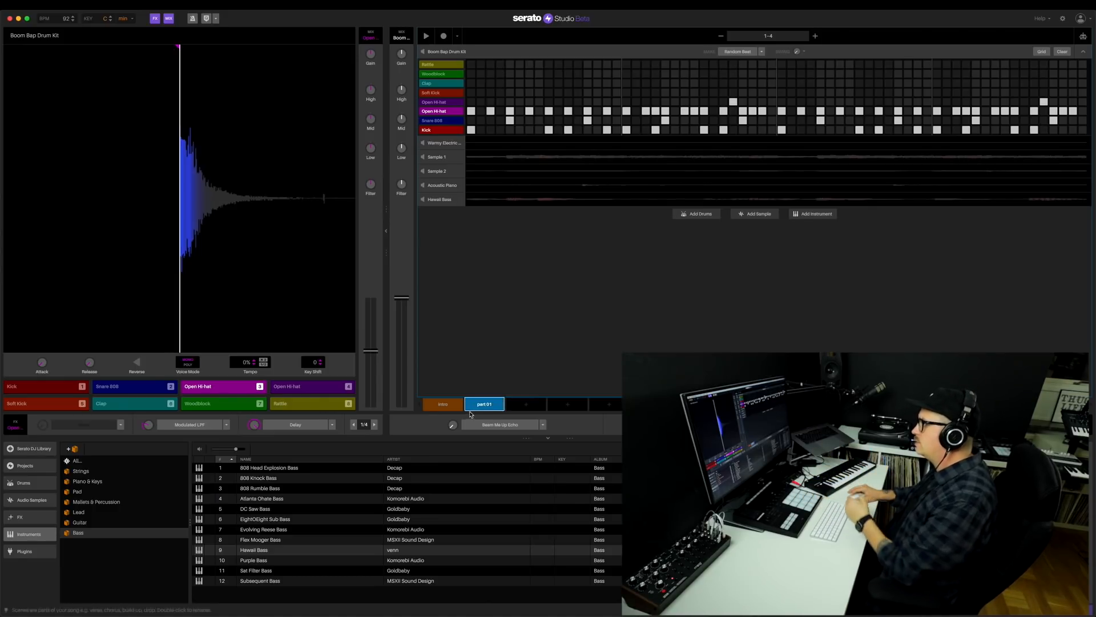
click(443, 404)
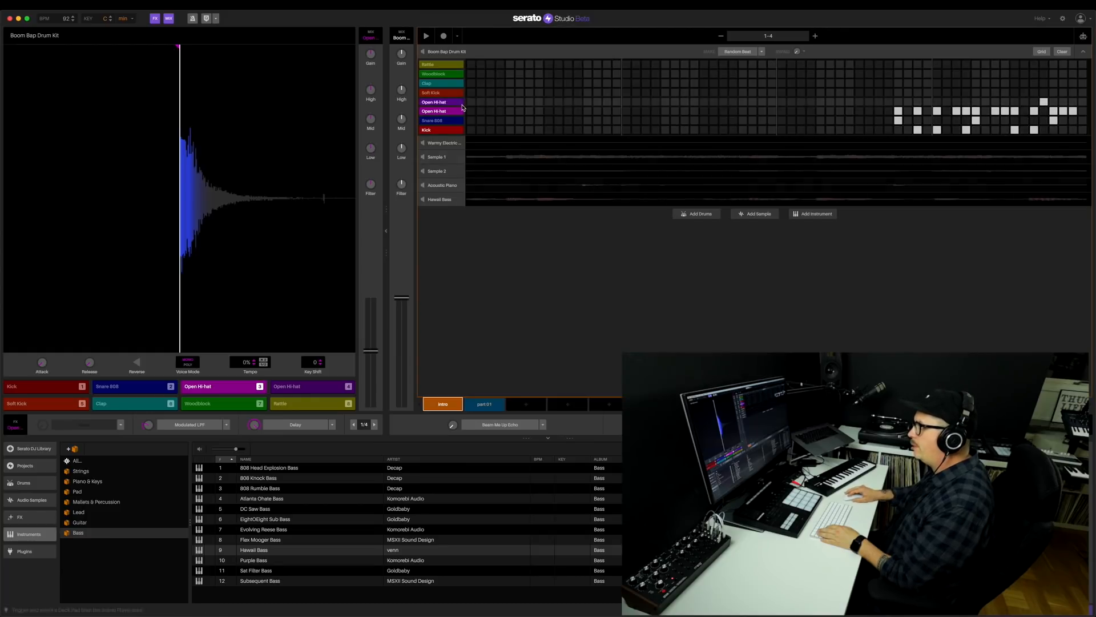
Delete the Hawaii Bass notes from the first three bars of the intro and switch to the part 01 scene to compare
click(803, 197)
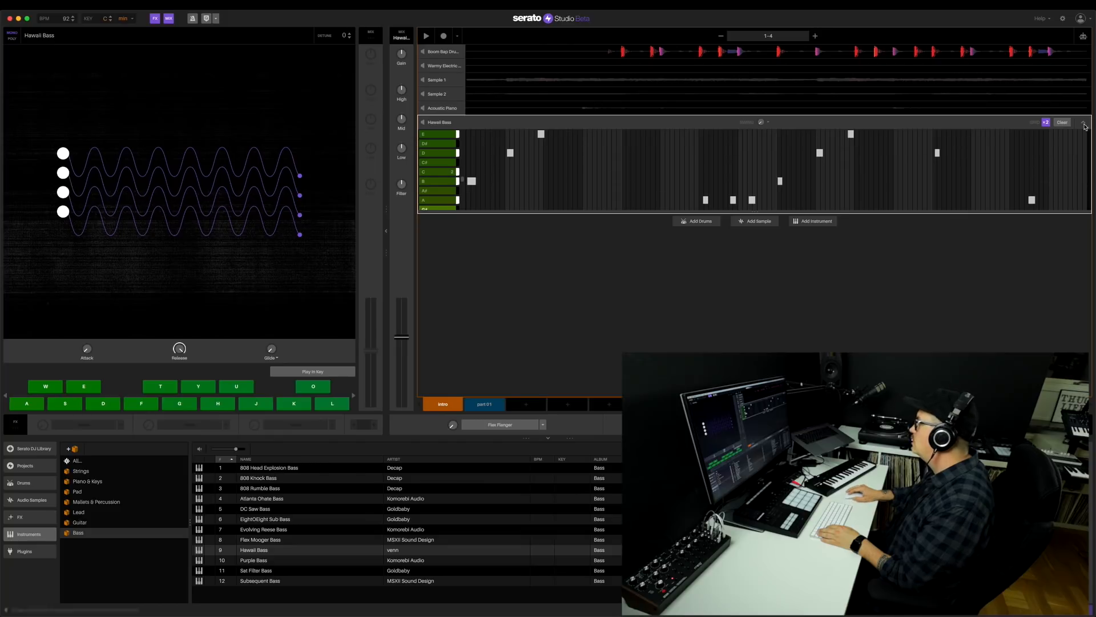
click(1064, 123)
key(space)
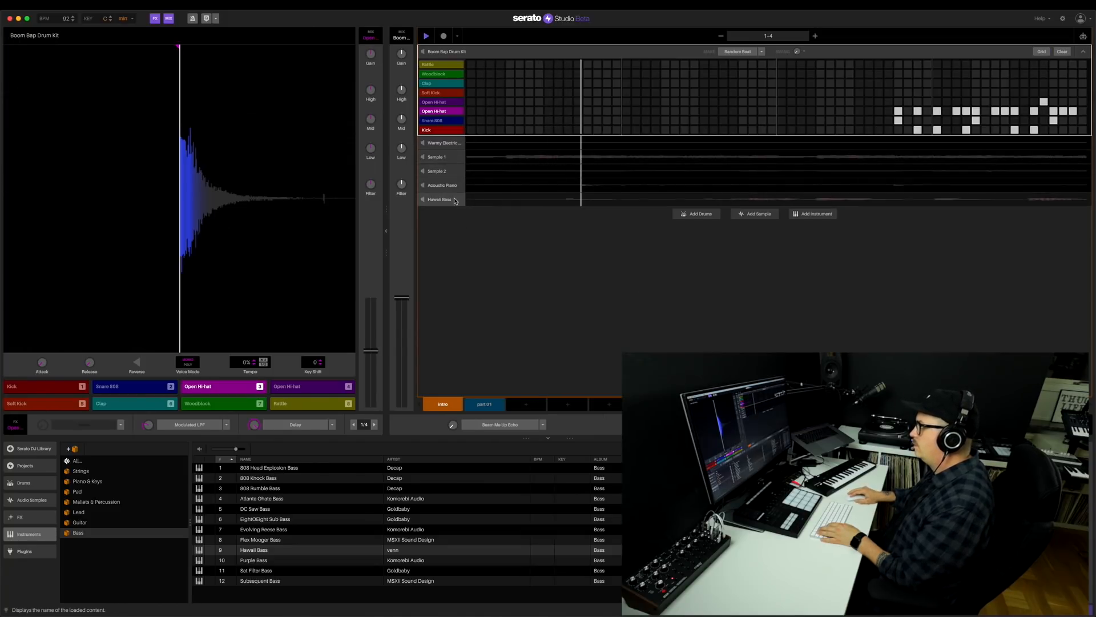
click(642, 197)
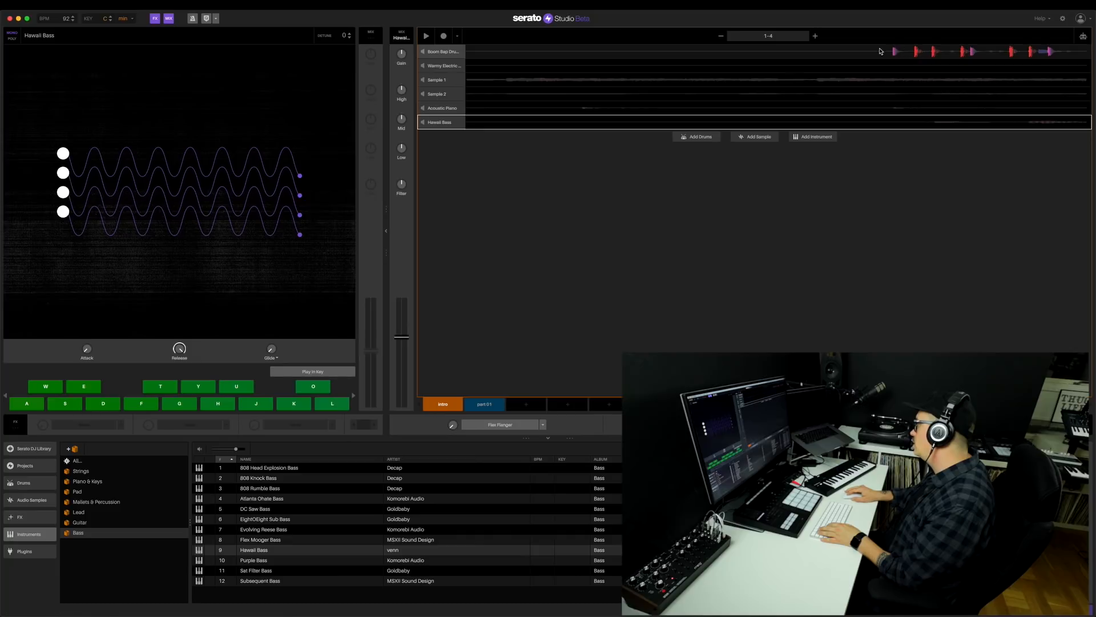
click(488, 408)
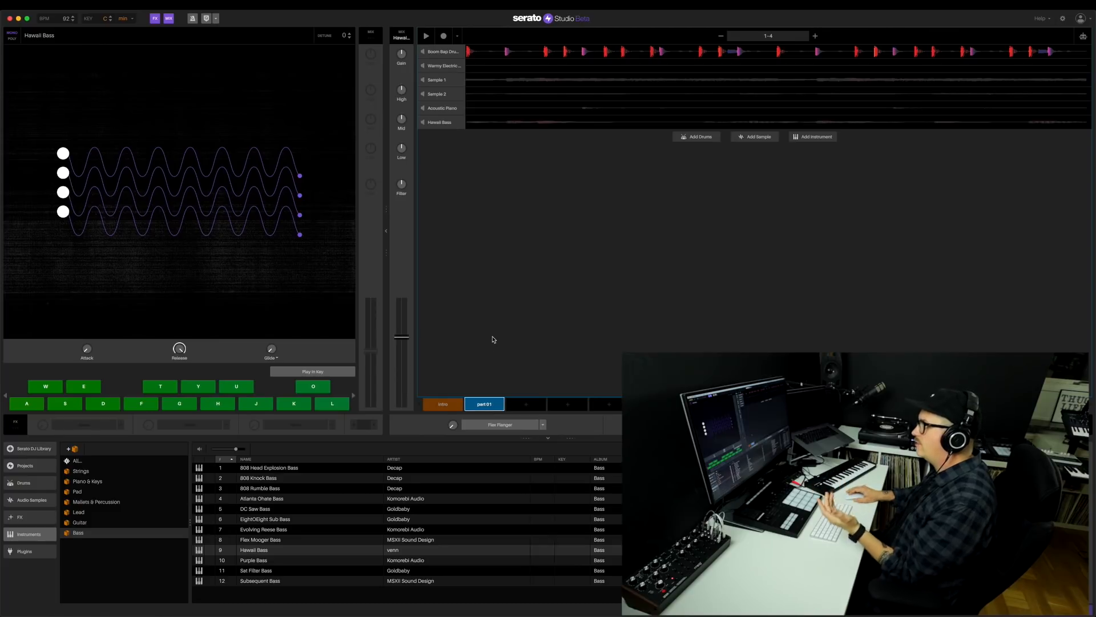
Draw Volume automation for Sample 2 in the intro scene, rising steadily from low to full level across the four bars
click(439, 401)
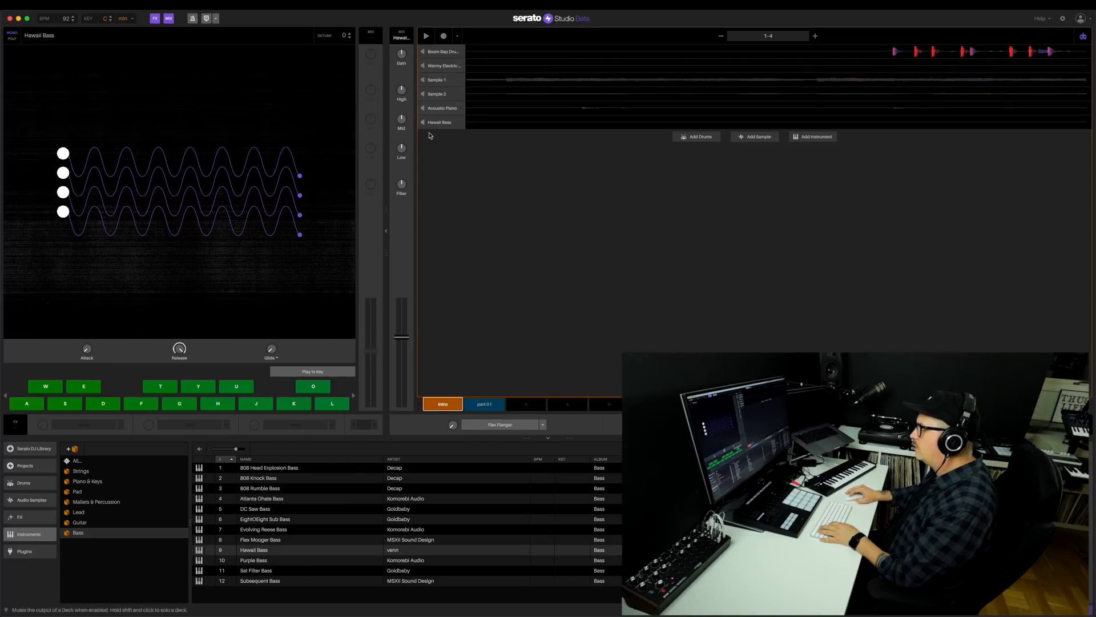
click(444, 95)
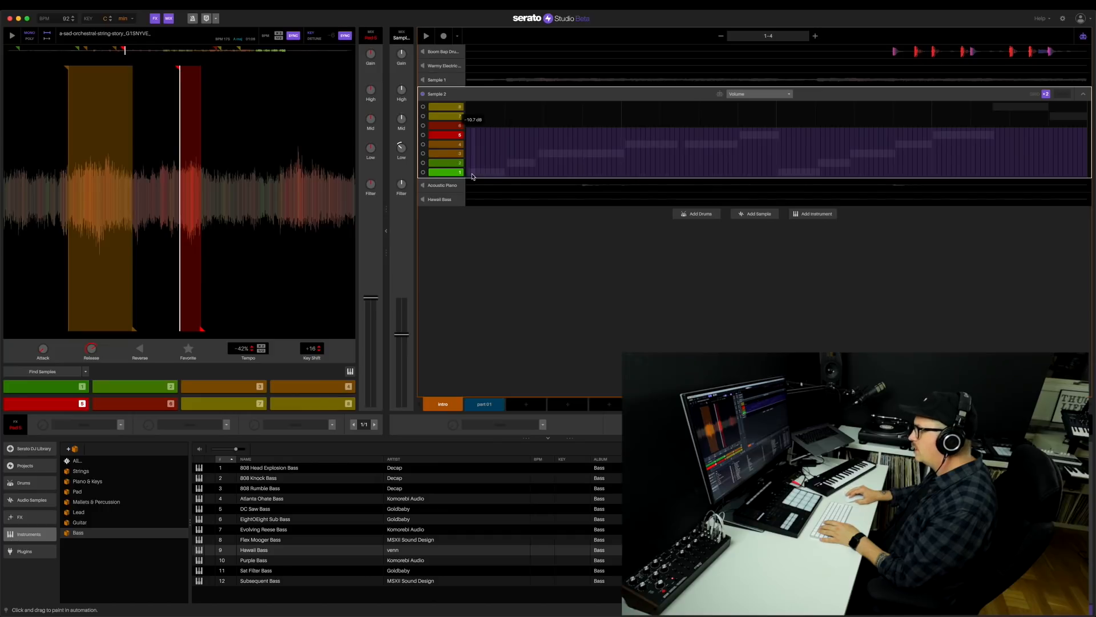
mouse_move(475, 175)
mouse_down()
mouse_move(611, 153)
mouse_move(874, 140)
mouse_move(1085, 104)
mouse_up()
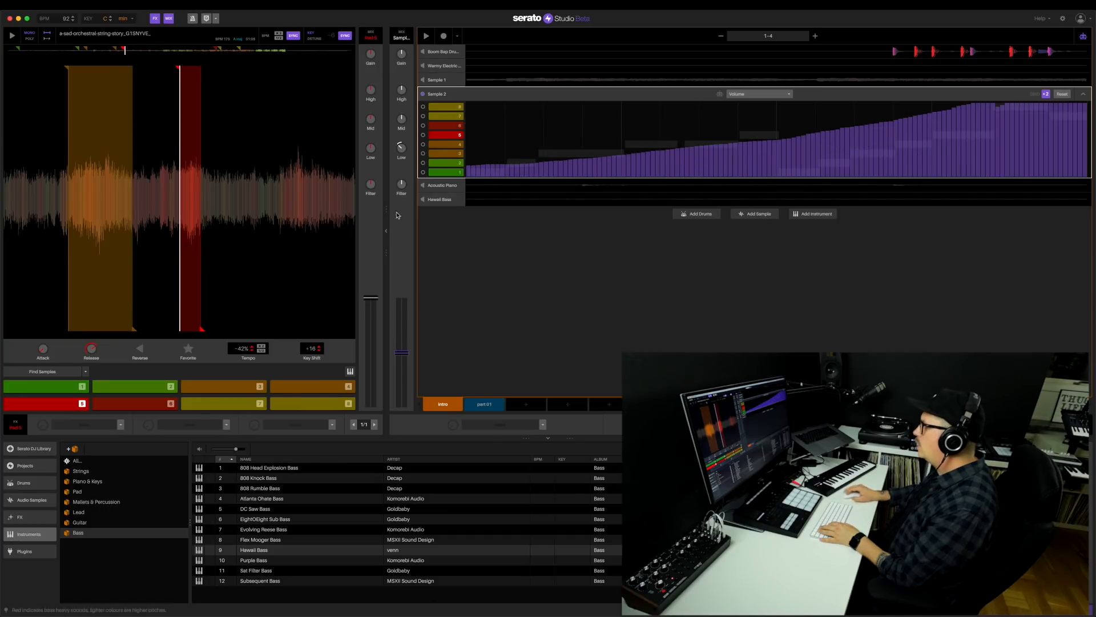
Try Flex Flanger on the Sample 1 deck, replace it with Phlex Phaser at a low depth, and leave the automation view
click(437, 80)
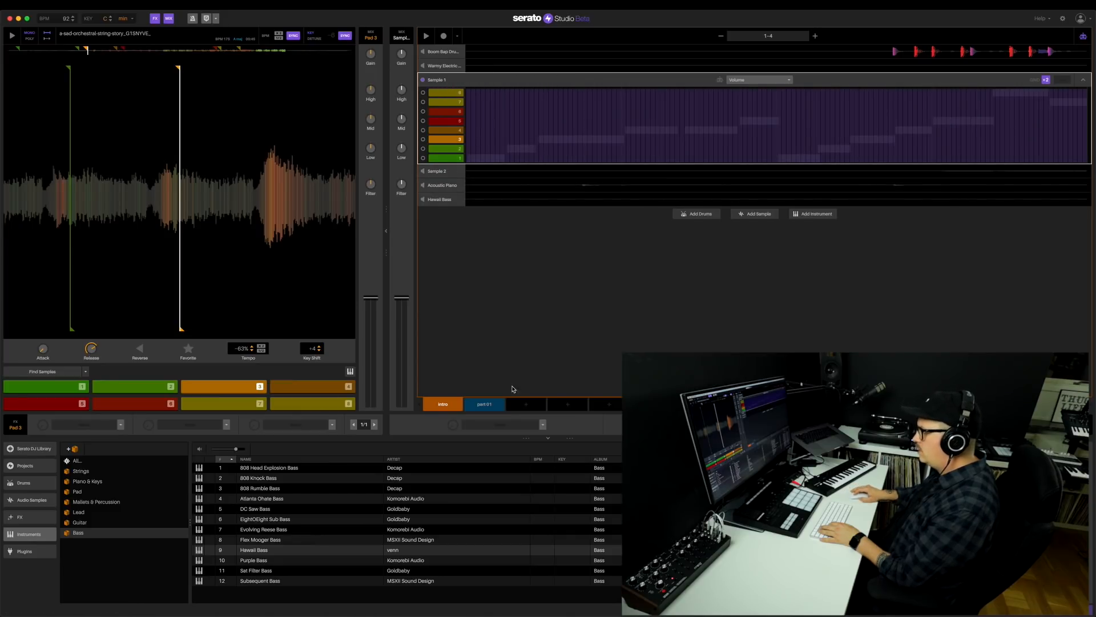
click(544, 425)
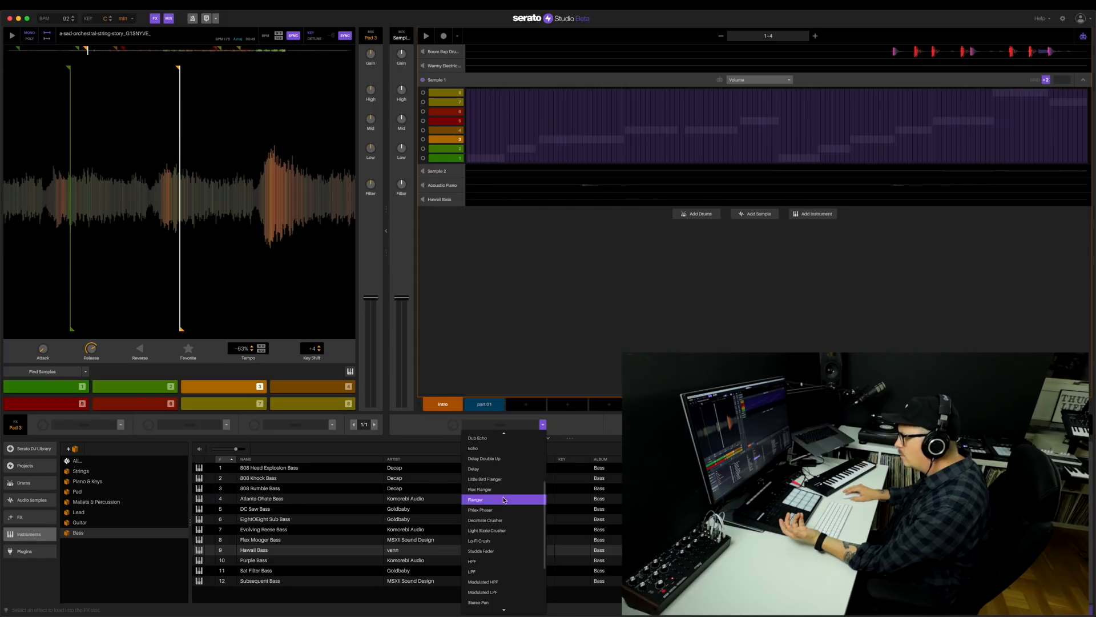
click(489, 490)
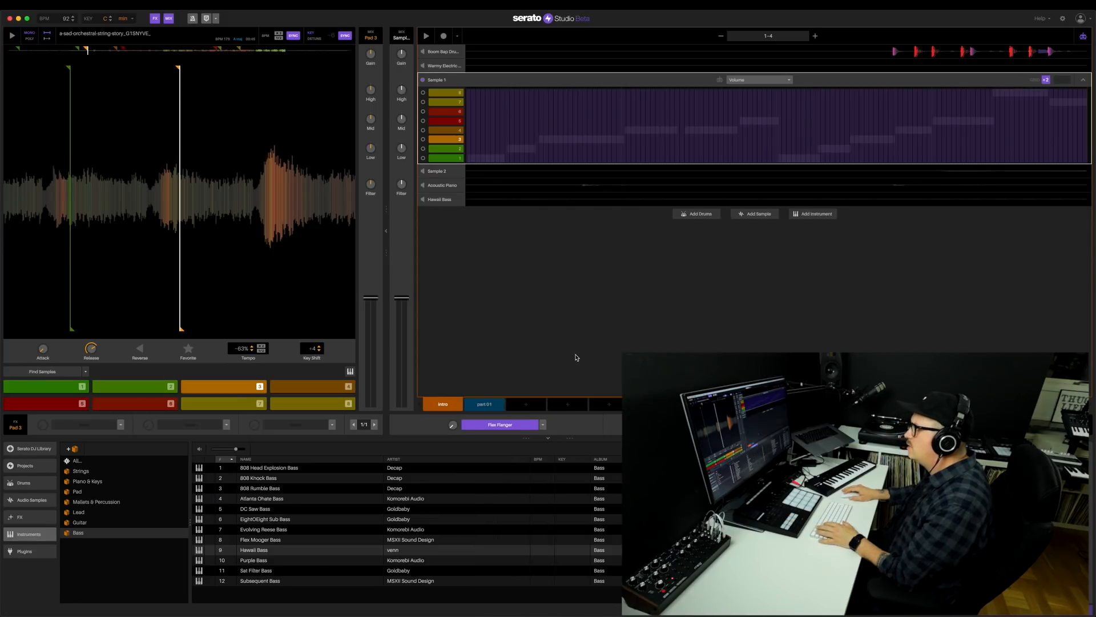
key(space)
mouse_move(452, 424)
mouse_down()
mouse_move(452, 444)
mouse_move(452, 434)
mouse_up()
key(space)
click(500, 424)
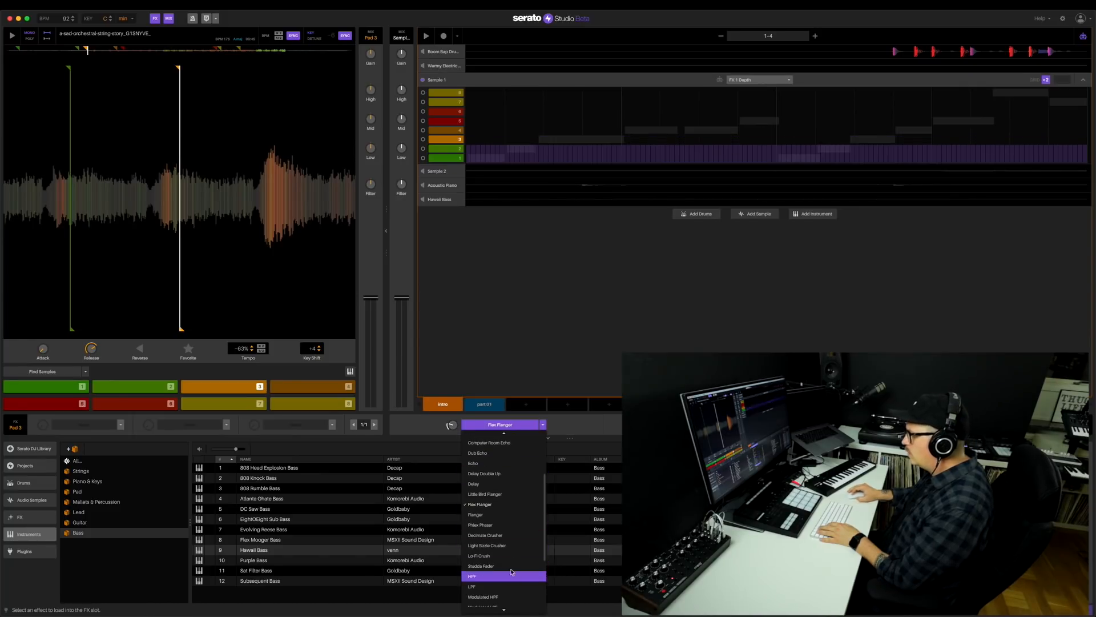
click(483, 528)
key(space)
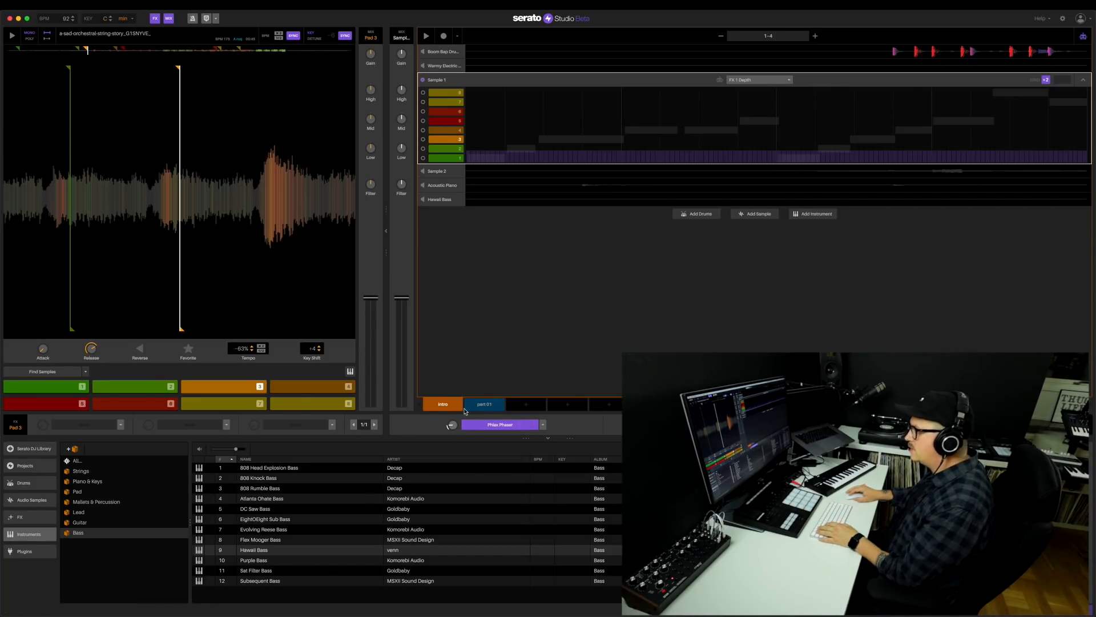
key(a)
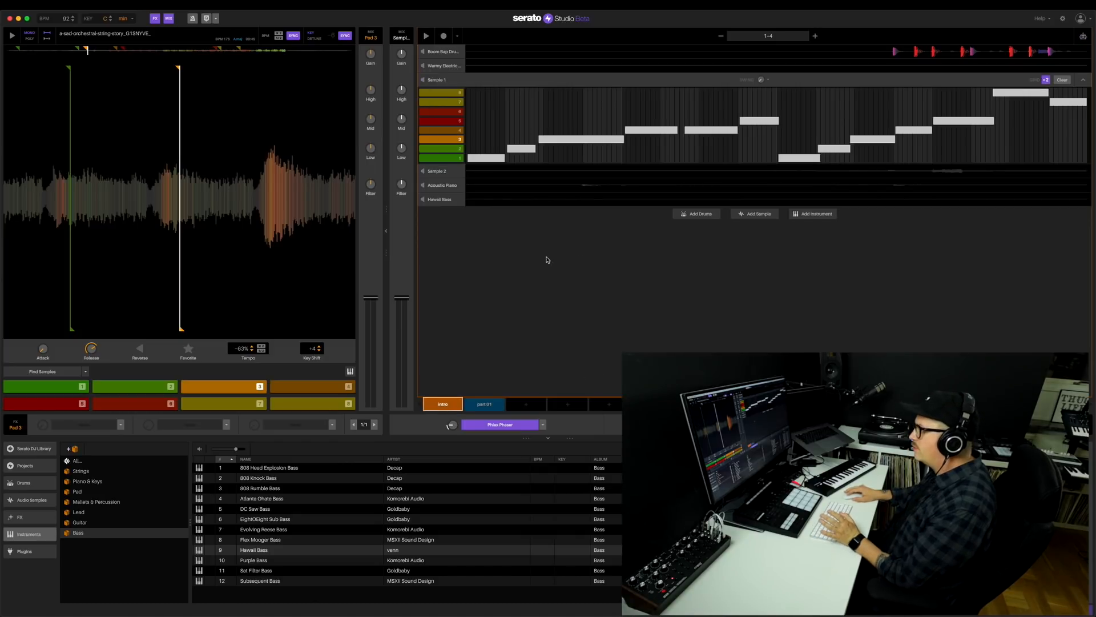
Switch to the part 01 scene and load the Arturia B-3 V2 organ from the plugin library as a new deck
click(486, 403)
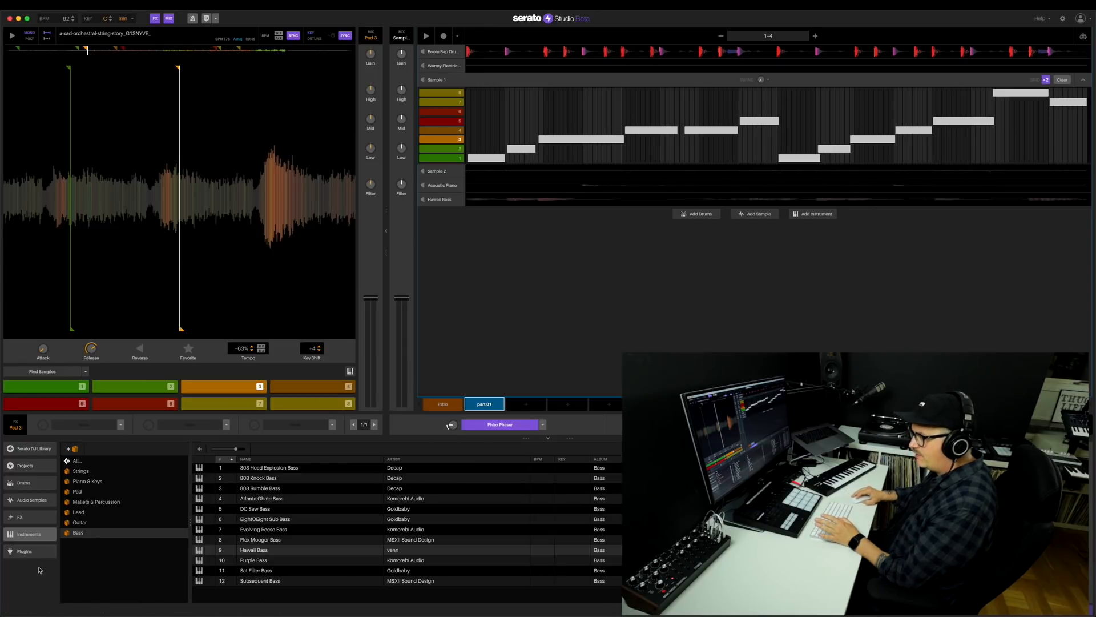
click(25, 552)
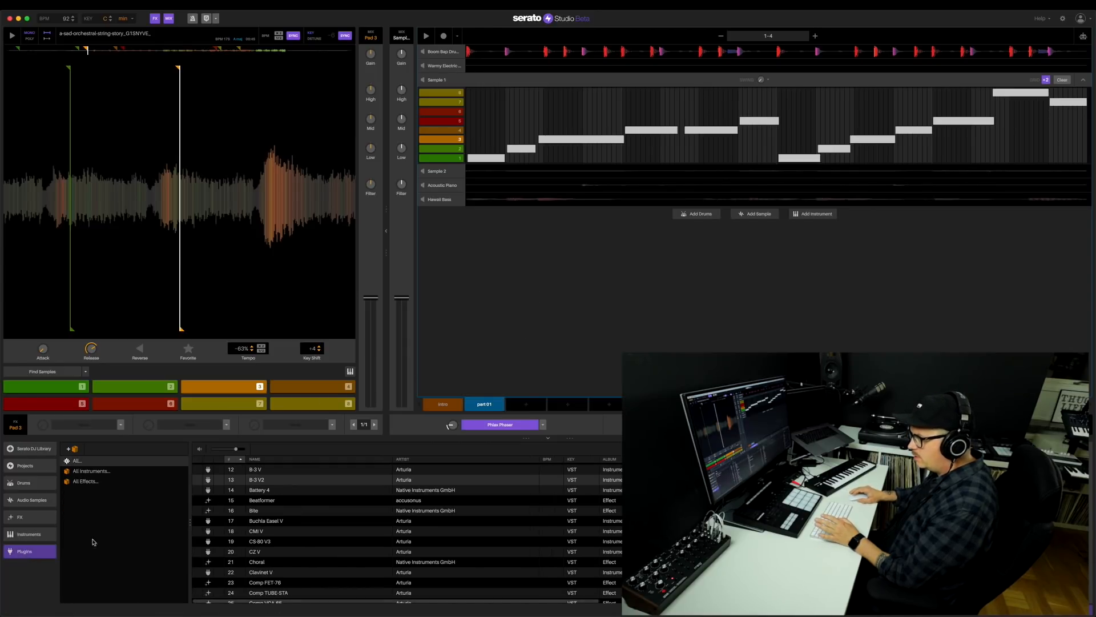
scroll(300, 538, down, 15)
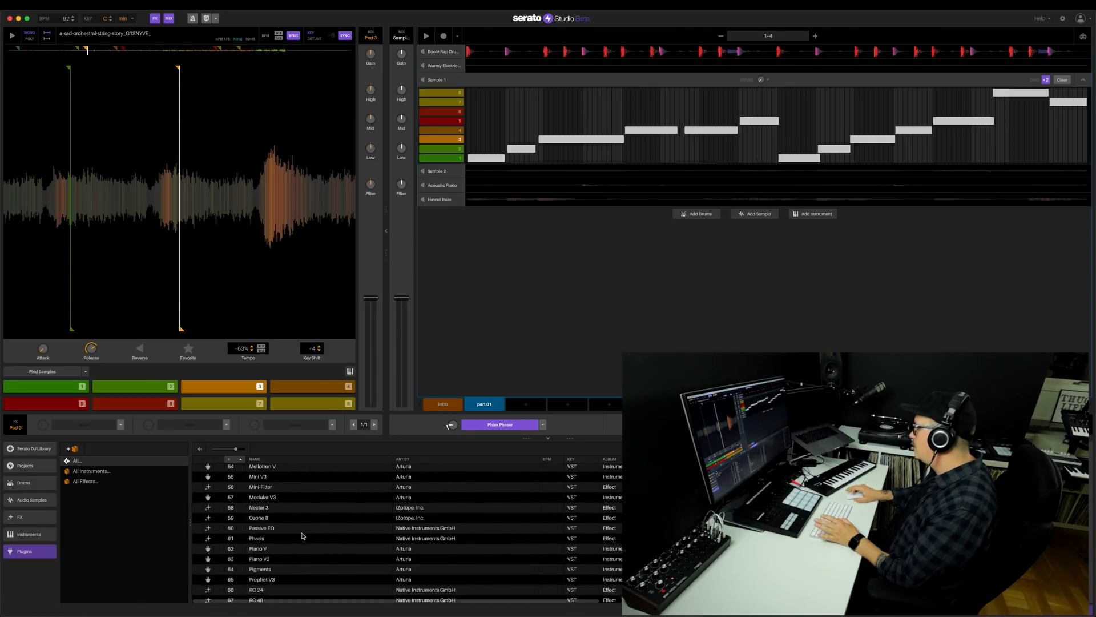
scroll(303, 536, down, 15)
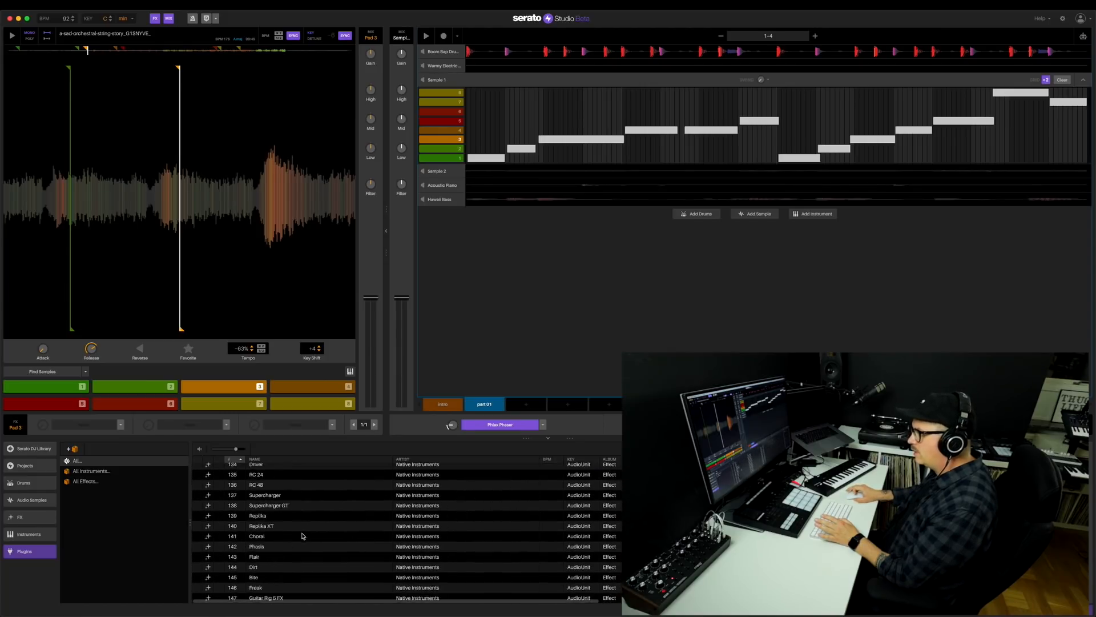
scroll(302, 536, down, 15)
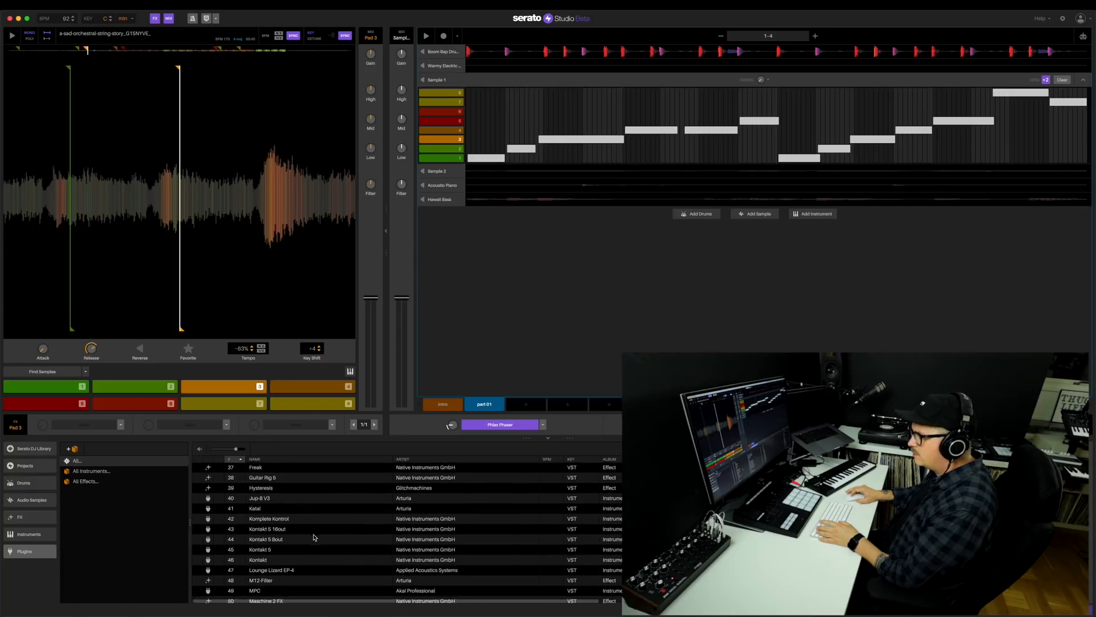
scroll(317, 537, up, 6)
scroll(317, 536, left, 2)
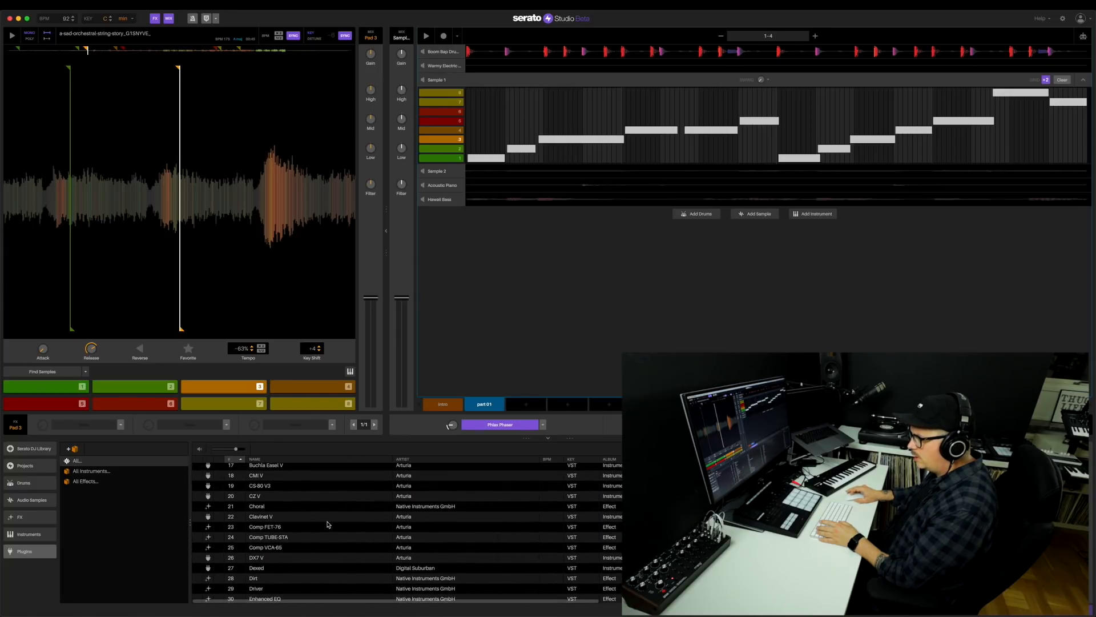
scroll(324, 524, up, 2)
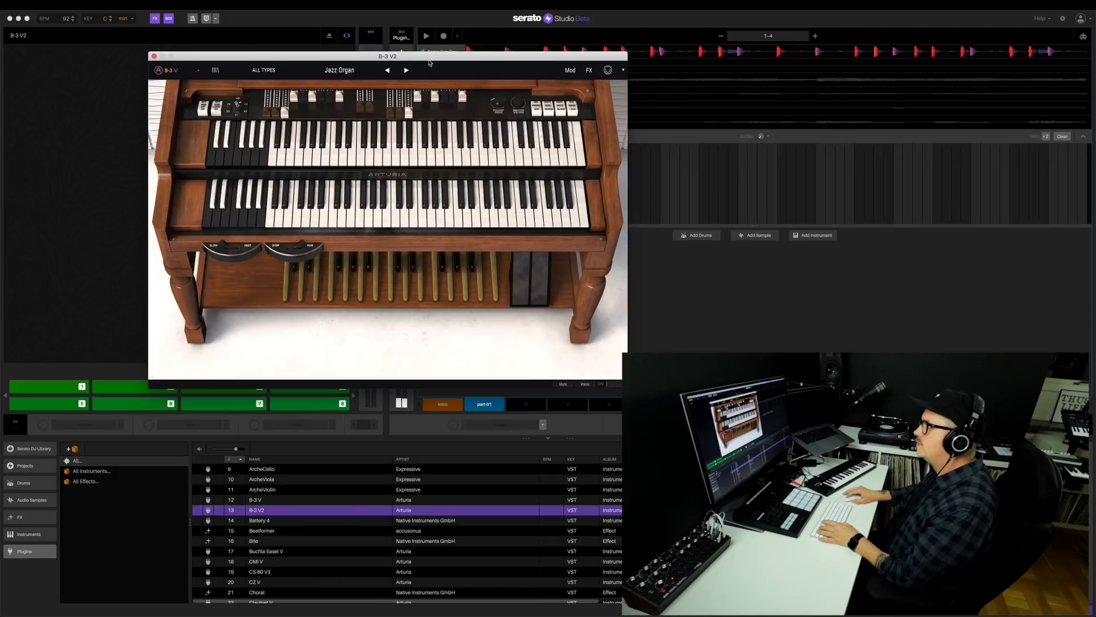
Turn off Play in Key mode for B-3 V2, choose the Church Chords preset, and close the plugin window
drag(431, 57, 385, 61)
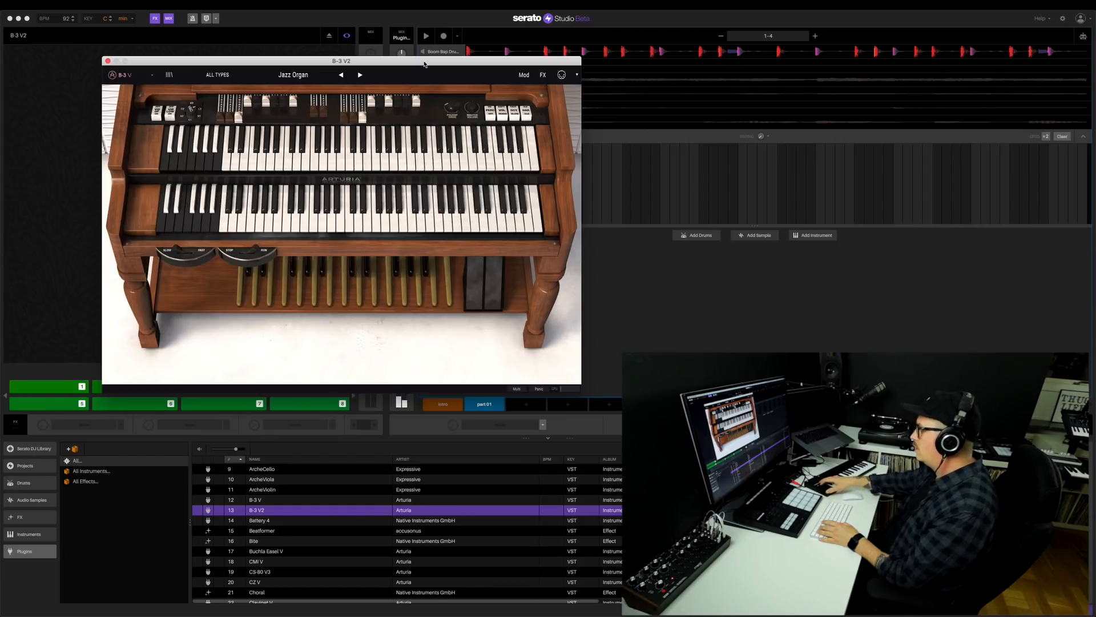
drag(424, 64, 661, 84)
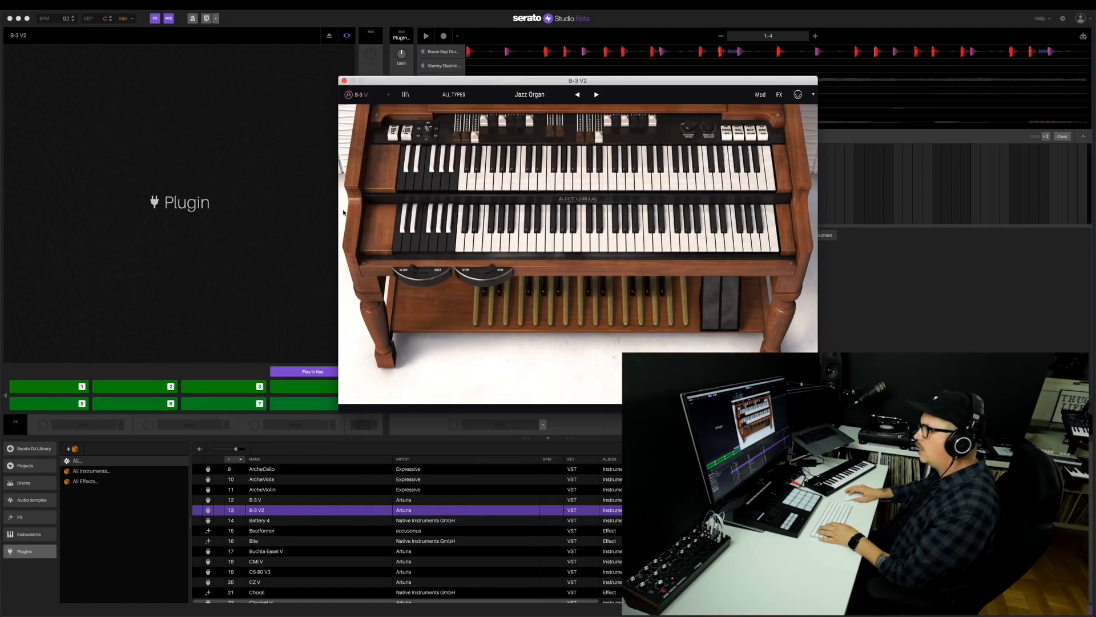
click(313, 375)
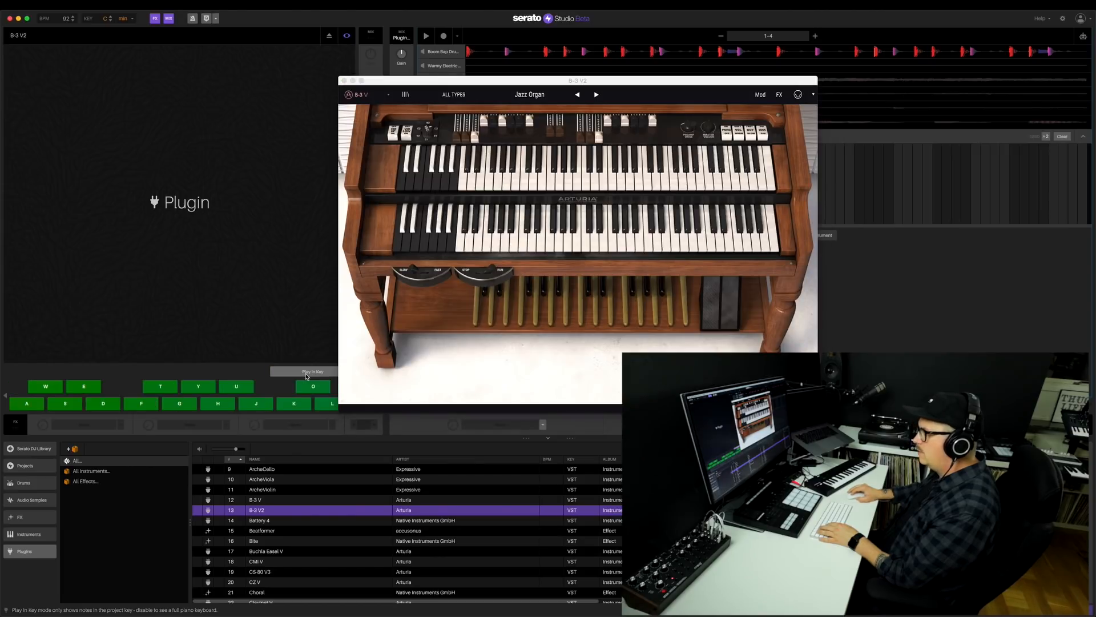
drag(463, 82, 393, 78)
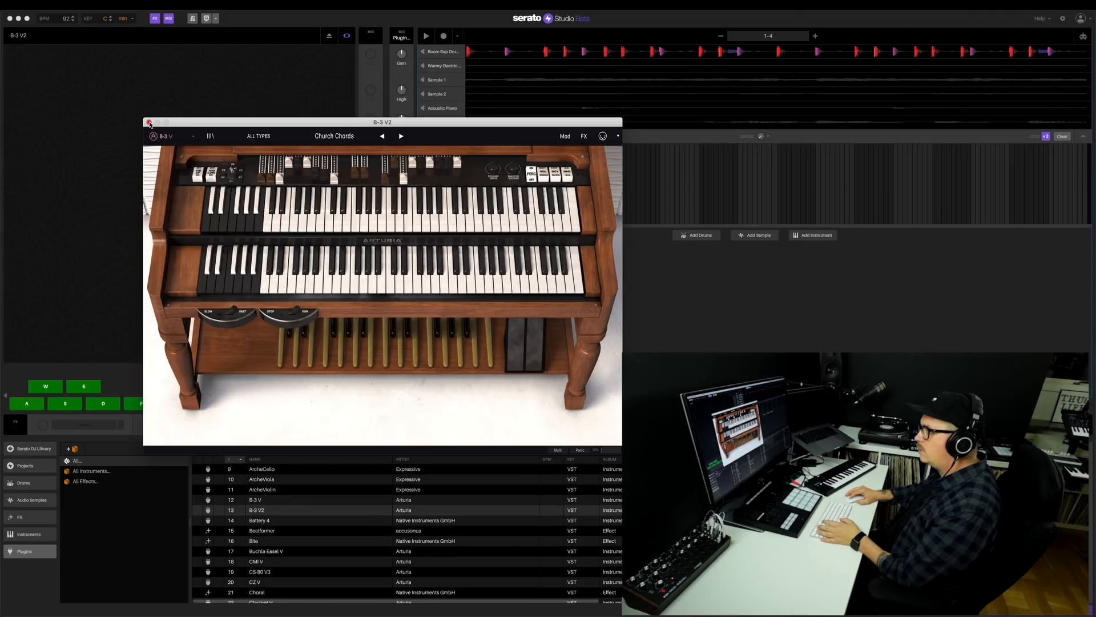
click(149, 123)
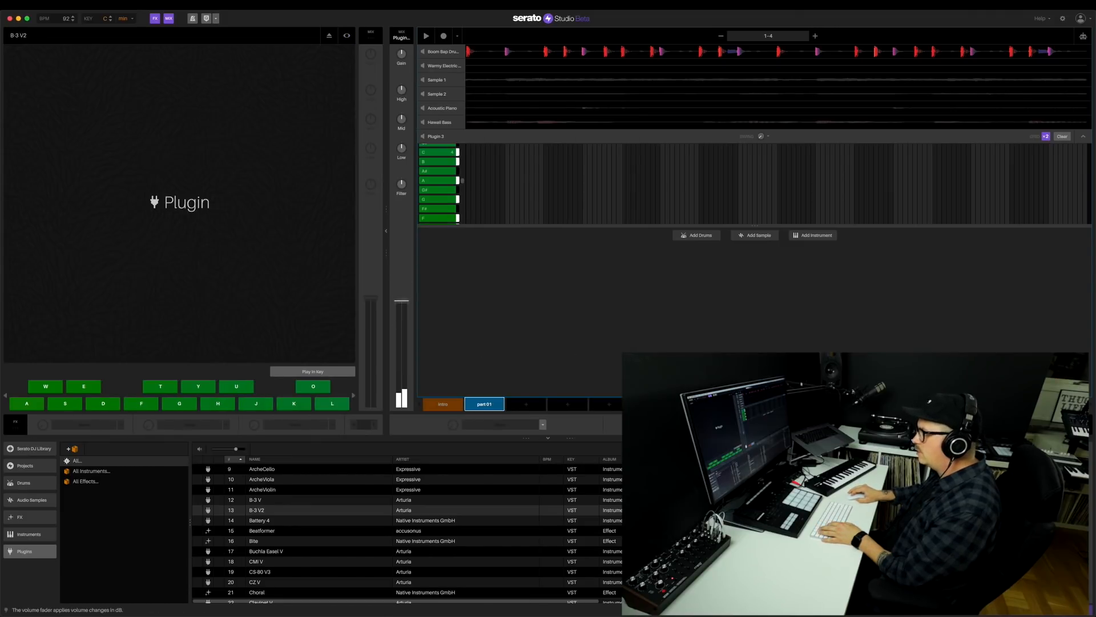
Load the Delayed Reverb effect on the B-3 V2 deck and play the part 01 scene to hear it
click(542, 425)
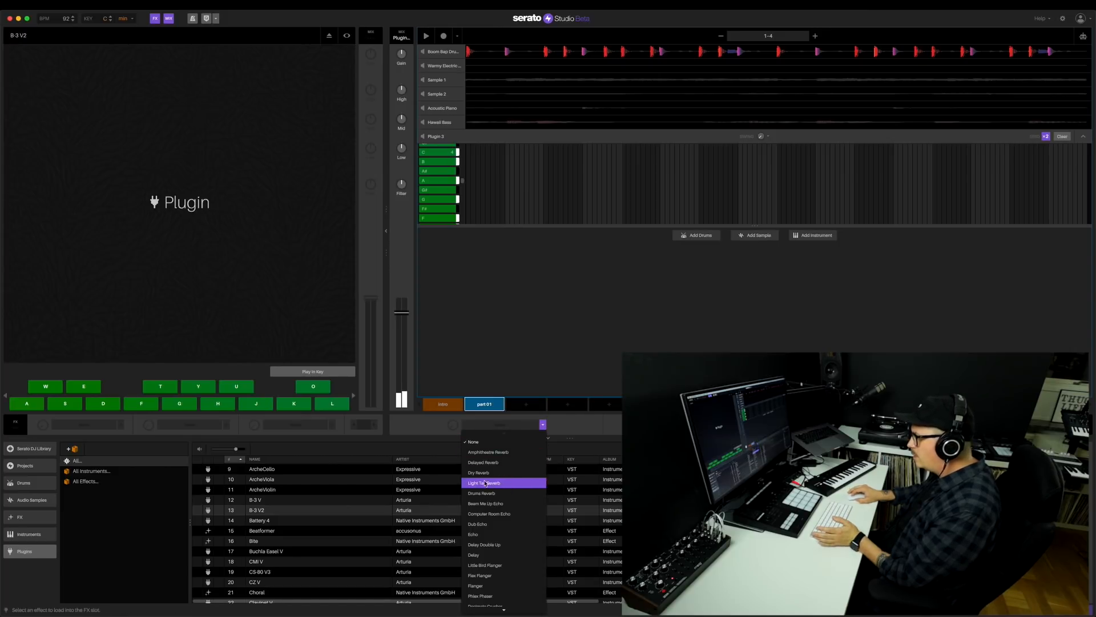
click(483, 462)
key(space)
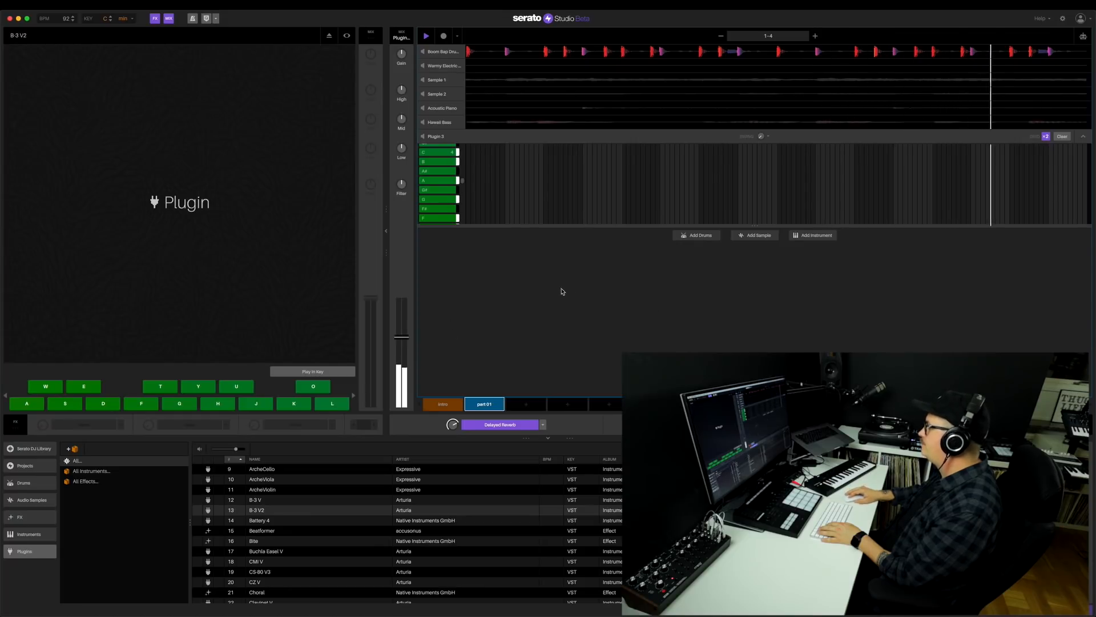
Examine the Sample 1 sequence in the part 3 scene, expanding its step grid and collapsing it again
click(439, 81)
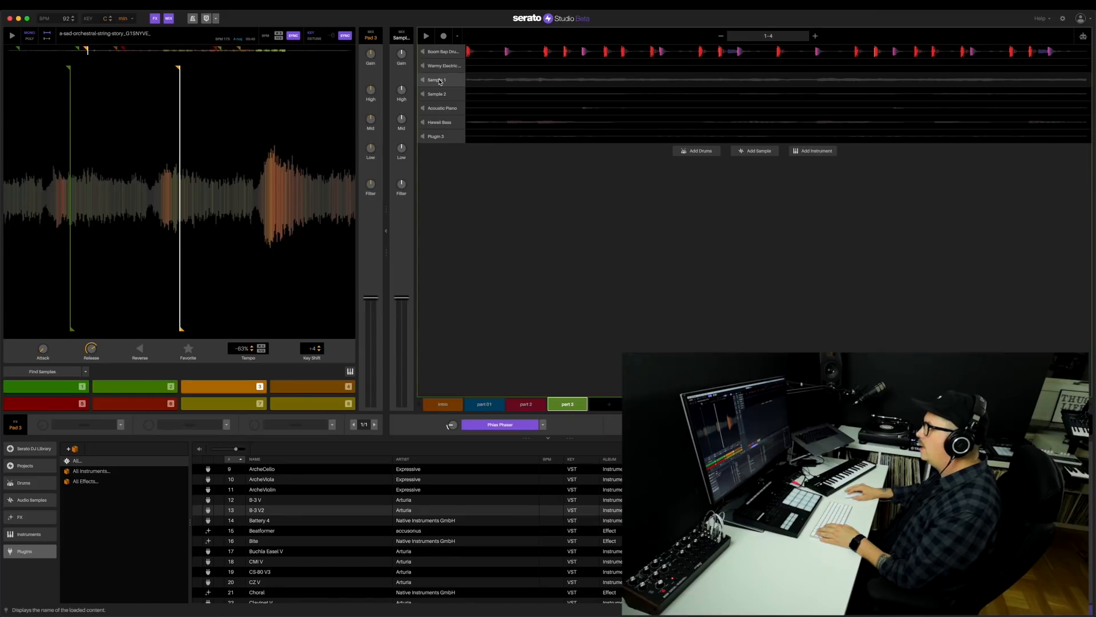
click(1069, 80)
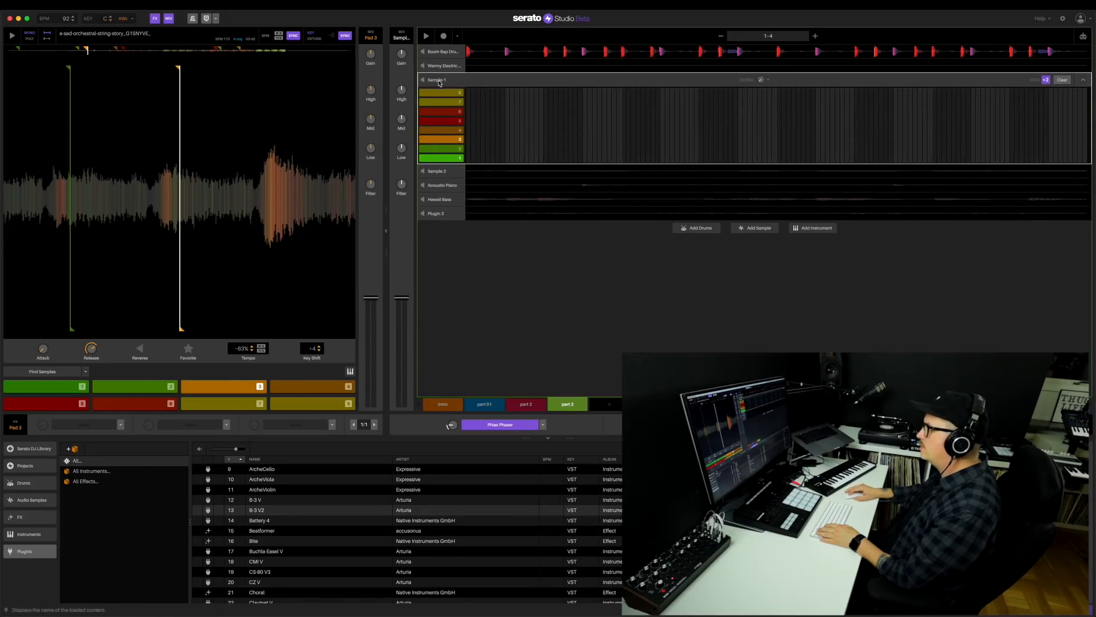
click(1084, 83)
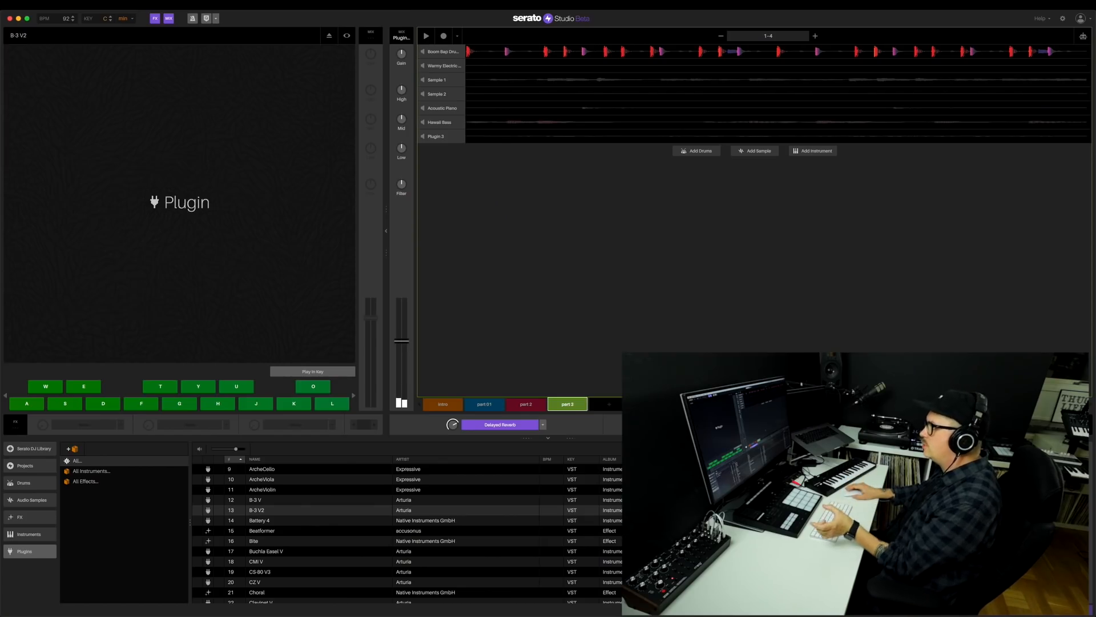
Play back the part 2 scene, and switch to the part 3 scene to compare them
click(536, 406)
key(space)
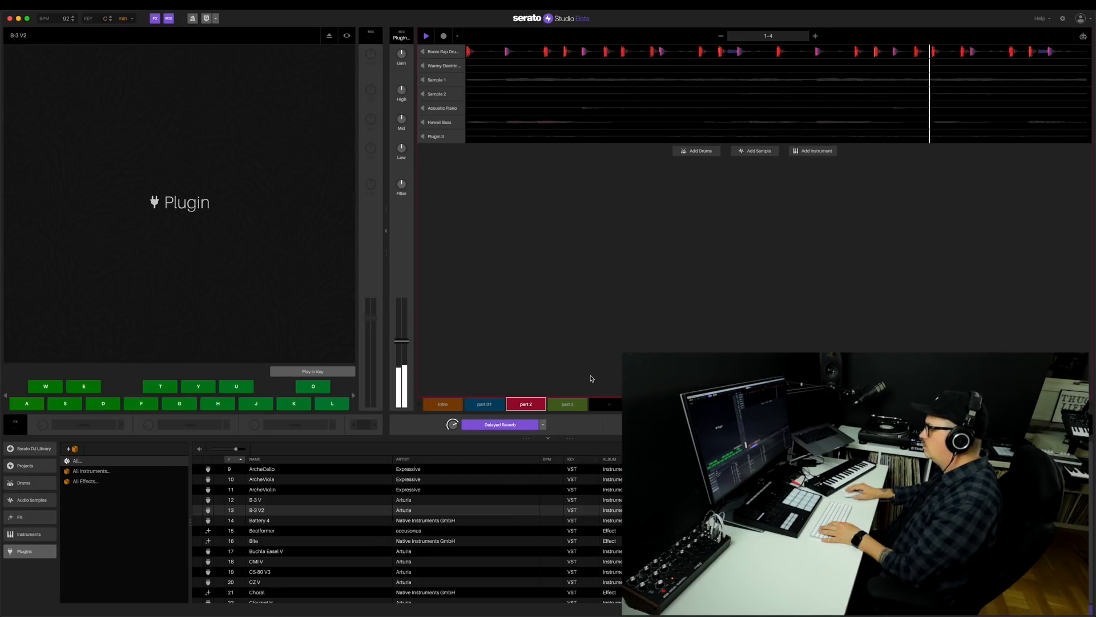
click(569, 406)
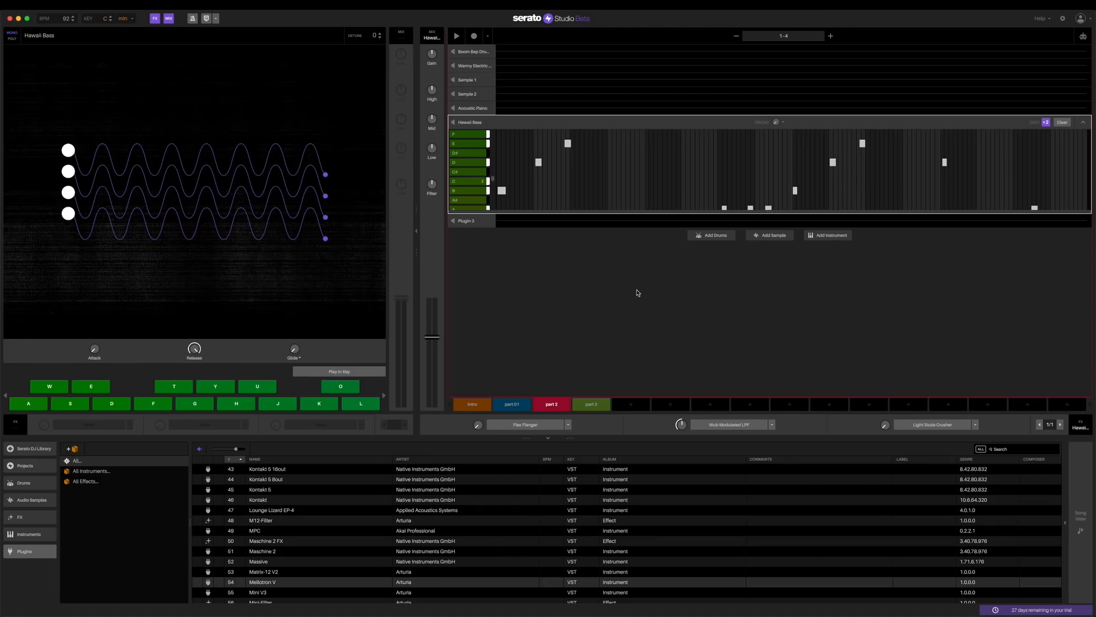
Open the Song View and place the intro, part 01 and part 2 scenes back to back from the start of the timeline
click(1081, 518)
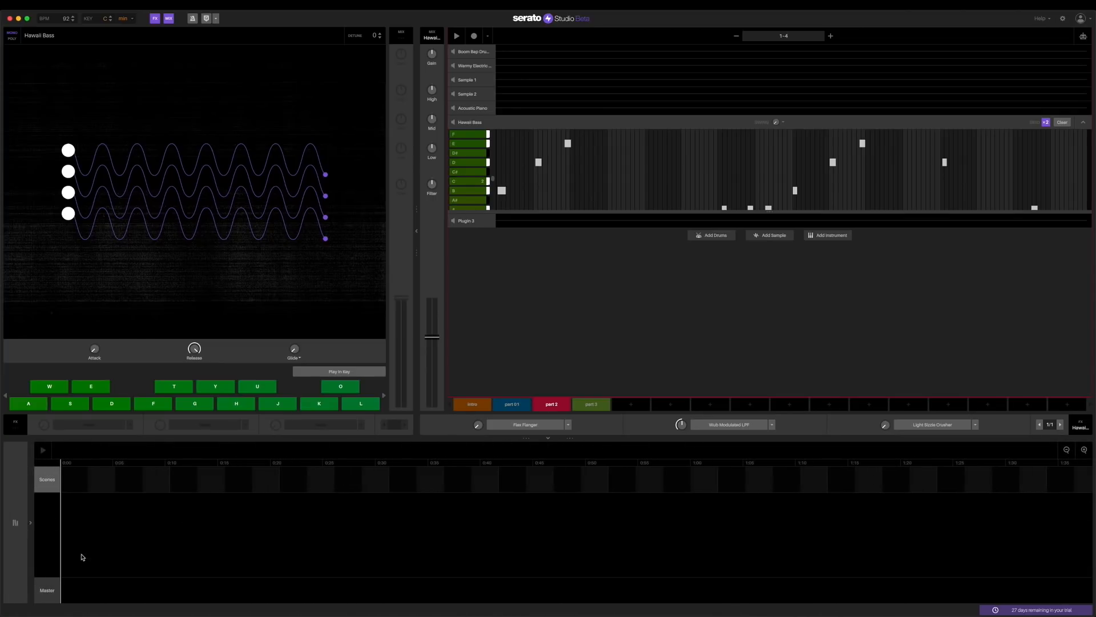
drag(469, 410, 88, 480)
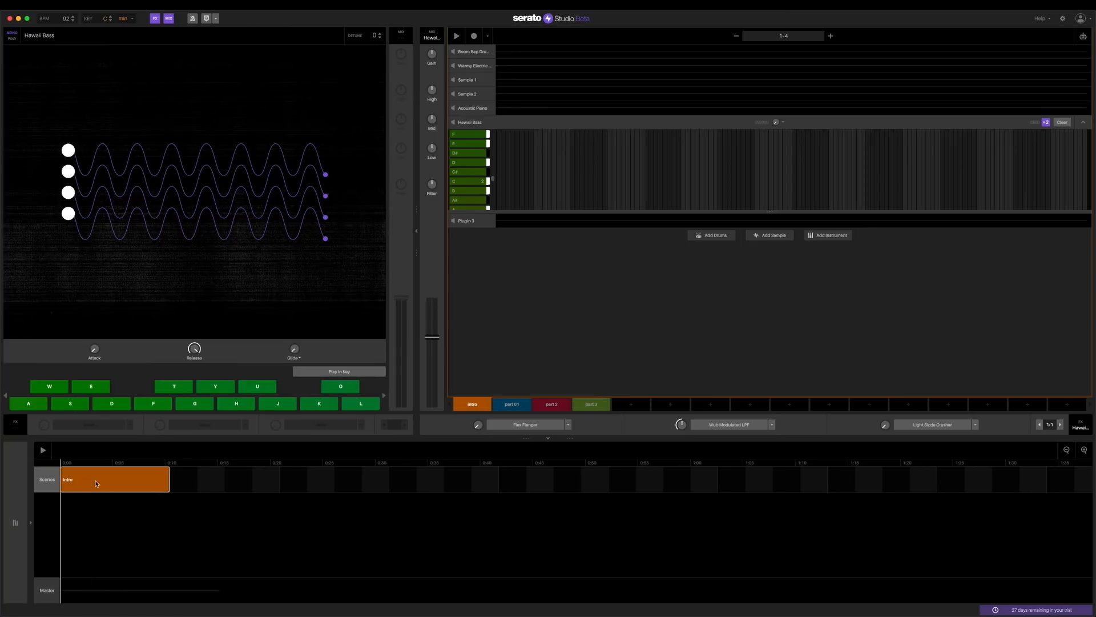
drag(513, 403, 214, 483)
drag(551, 403, 300, 484)
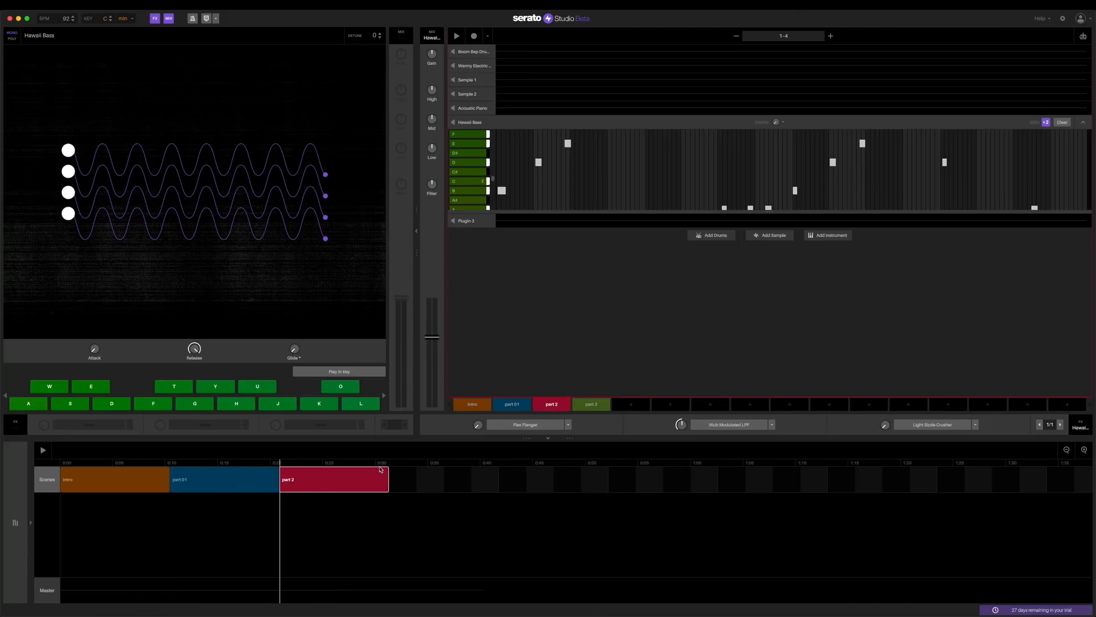